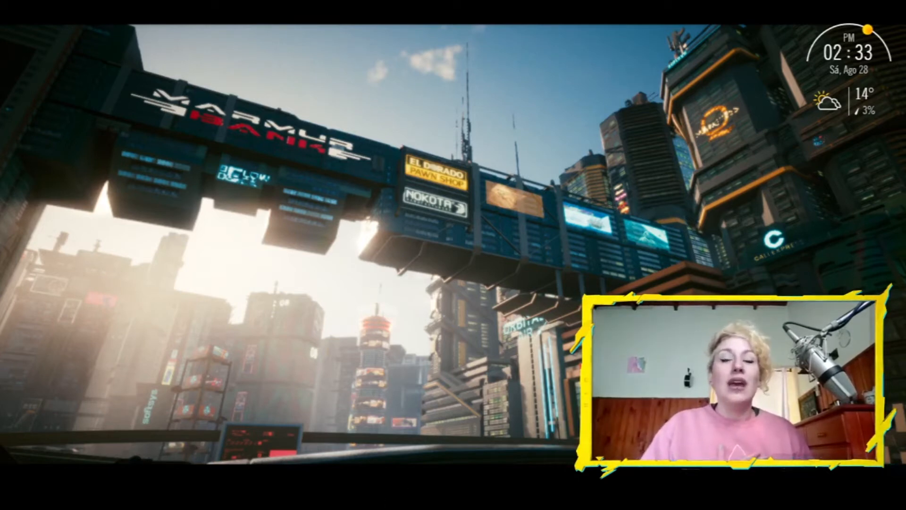
mouse_move(361, 463)
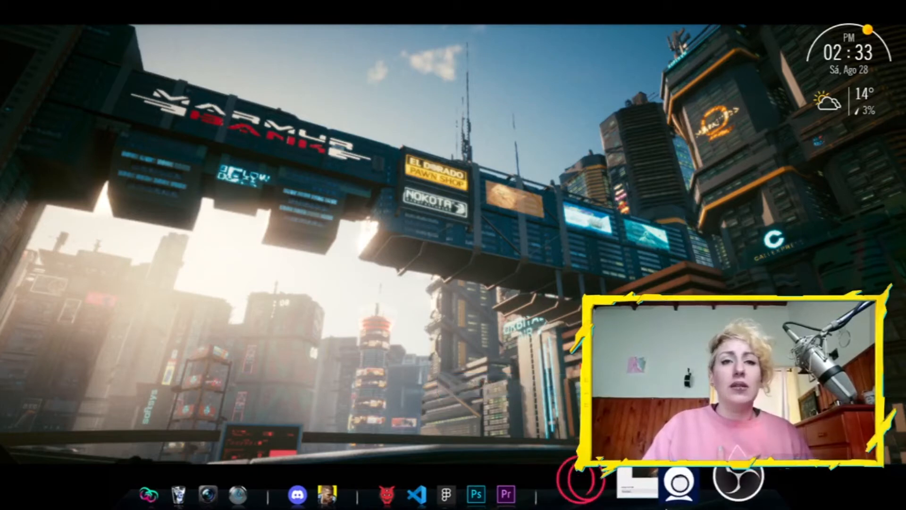
mouse_move(534, 489)
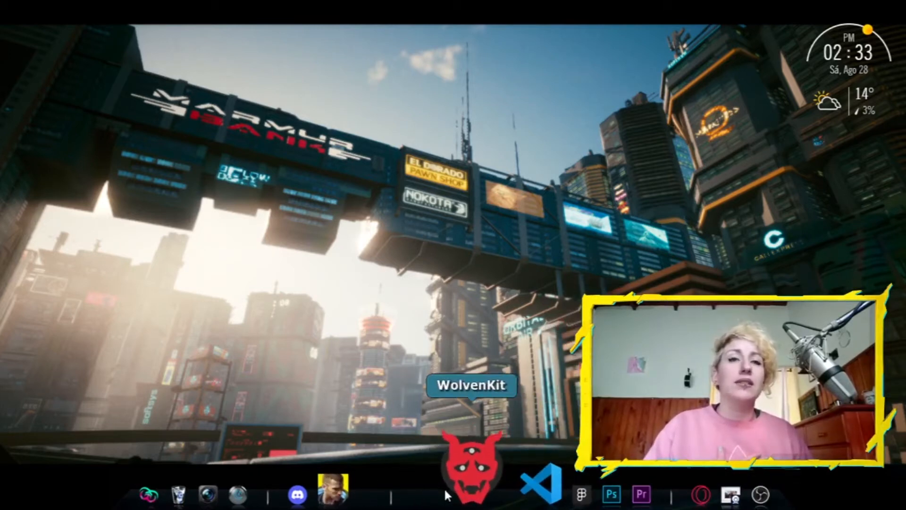
mouse_move(443, 487)
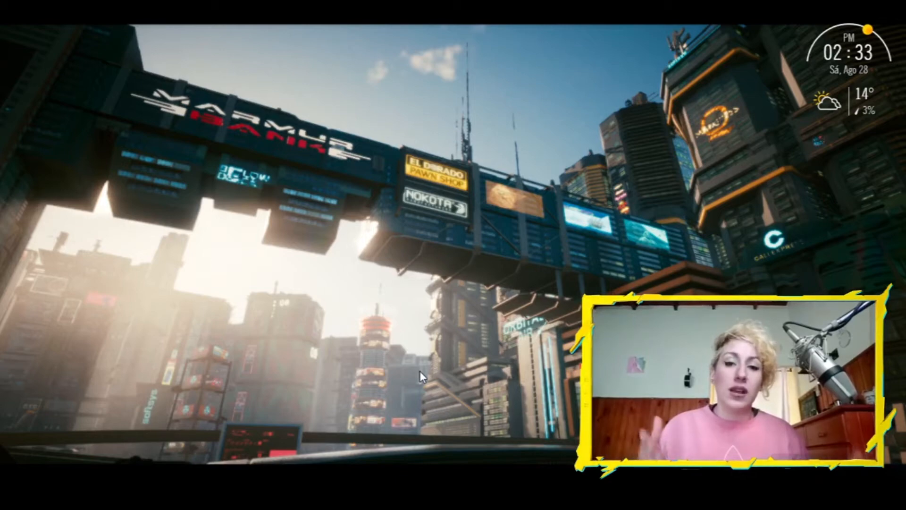
Switch to the Opera browser and bring up the start of the WolvenKit GitHub repository page.
mouse_move(1, 359)
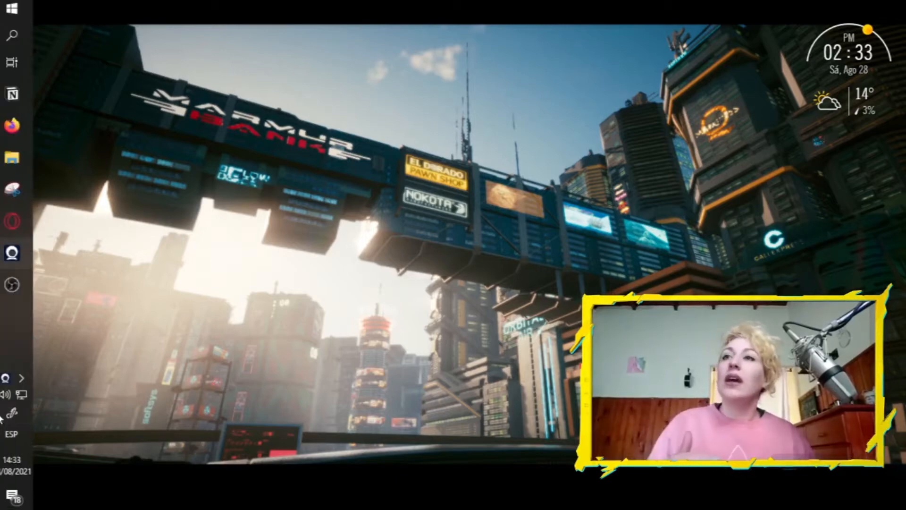
left_click(12, 221)
key("ctrl+shift+Tab")
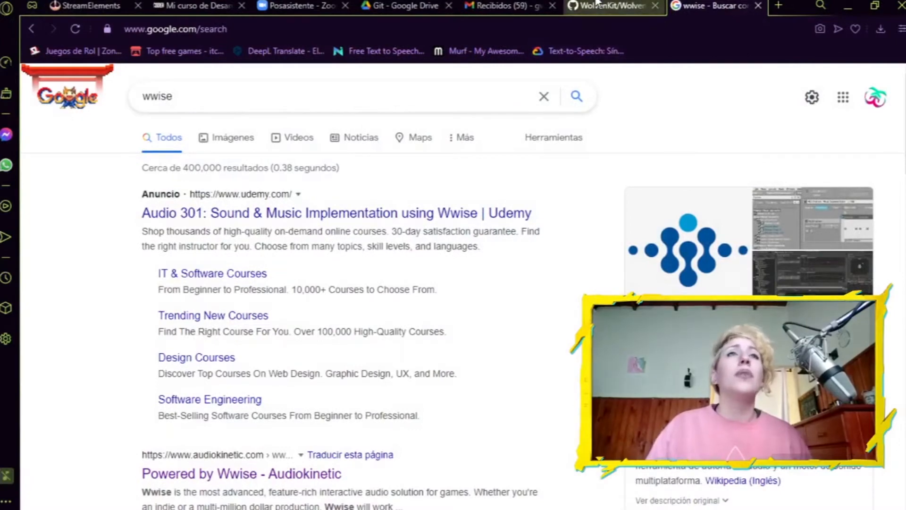
scroll(111, 342, "up", 20)
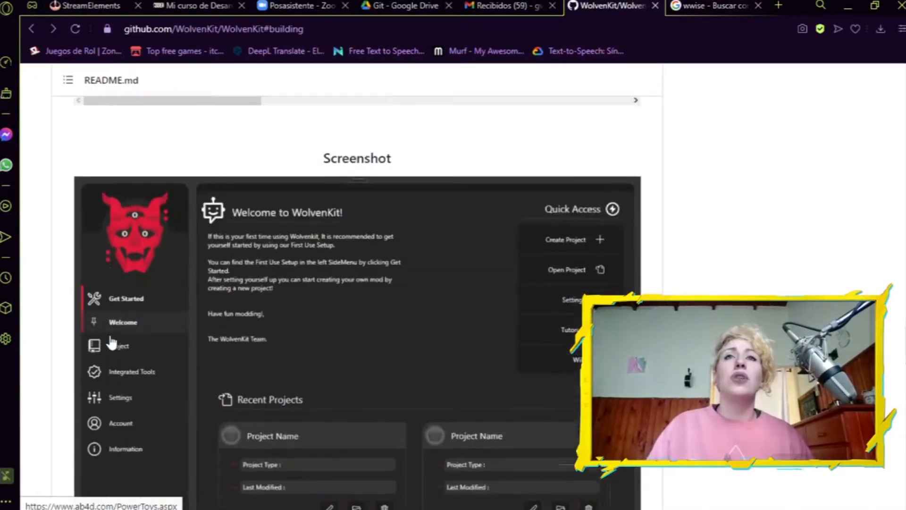
scroll(111, 342, "up", 20)
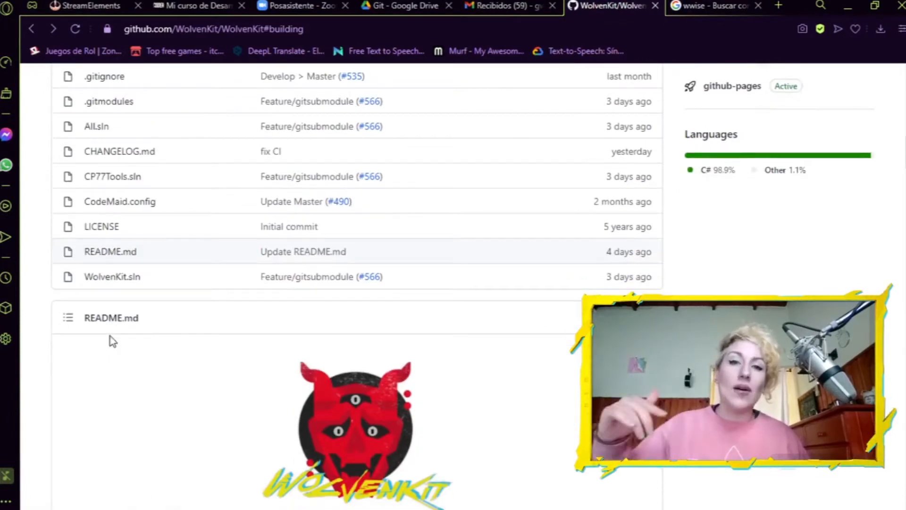
scroll(112, 342, "up", 10)
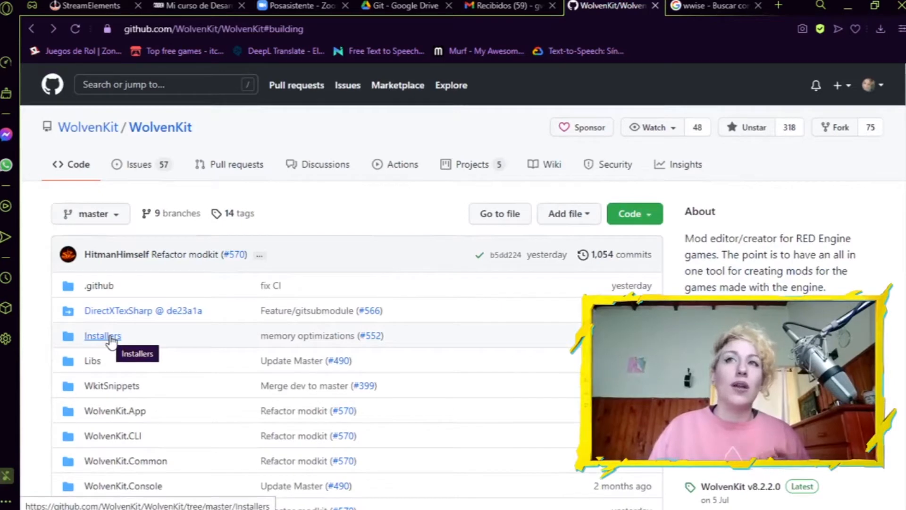
Open the latest WolvenKit release page through the Download link in the repository's README.
left_click_drag(55, 128, 118, 128)
left_click(224, 141)
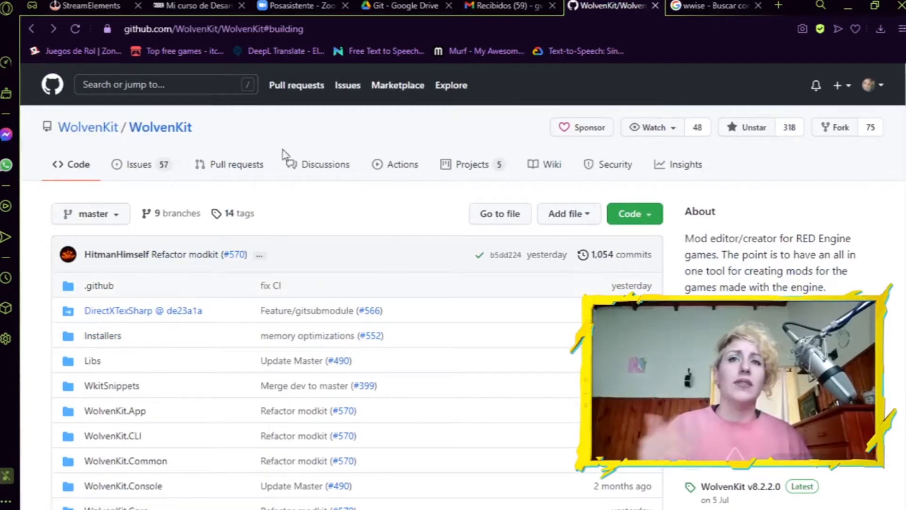
scroll(317, 278, "down", 1)
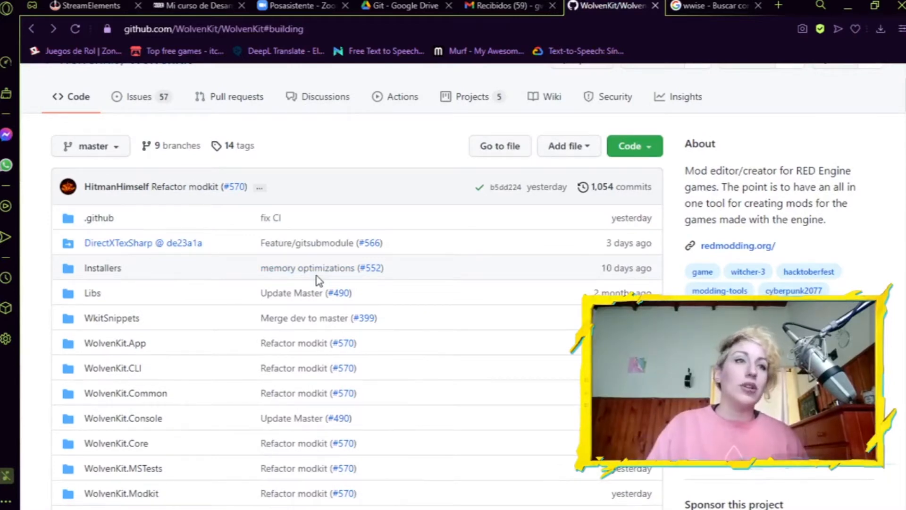
scroll(354, 339, "down", 1)
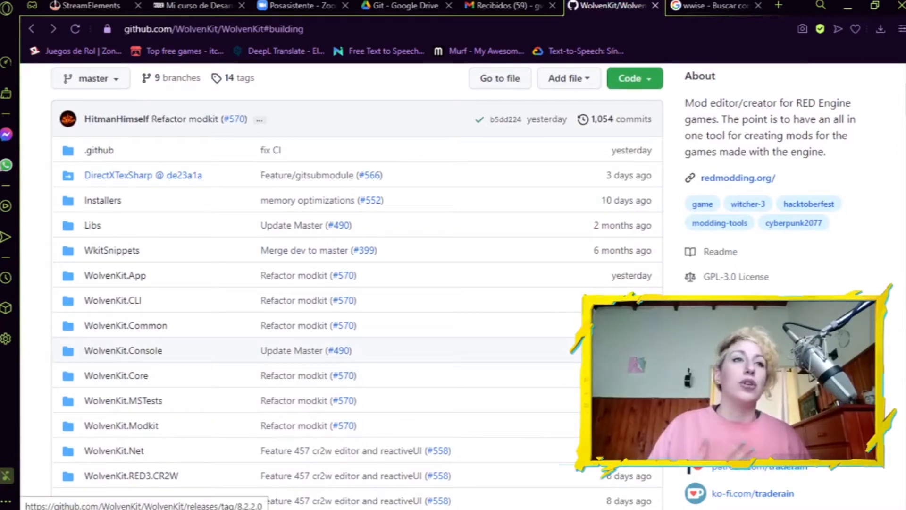
scroll(354, 283, "down", 1)
scroll(365, 193, "down", 15)
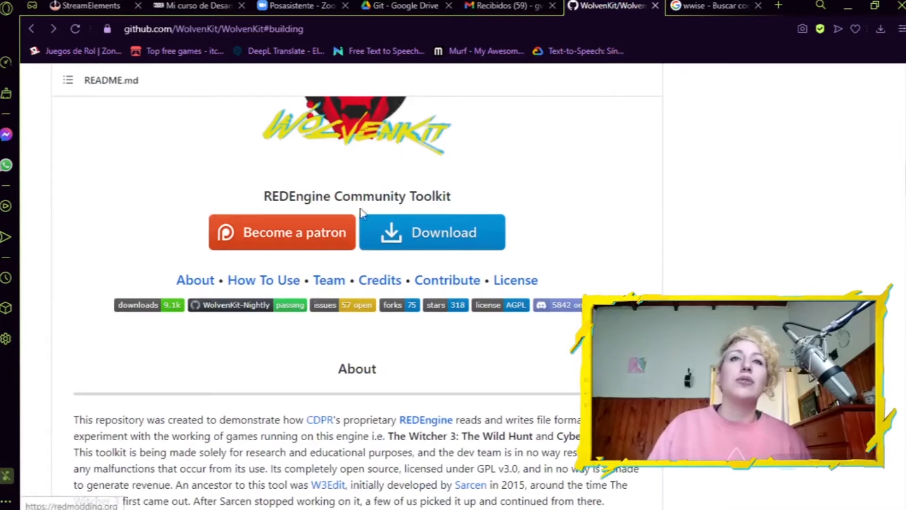
left_click(444, 246)
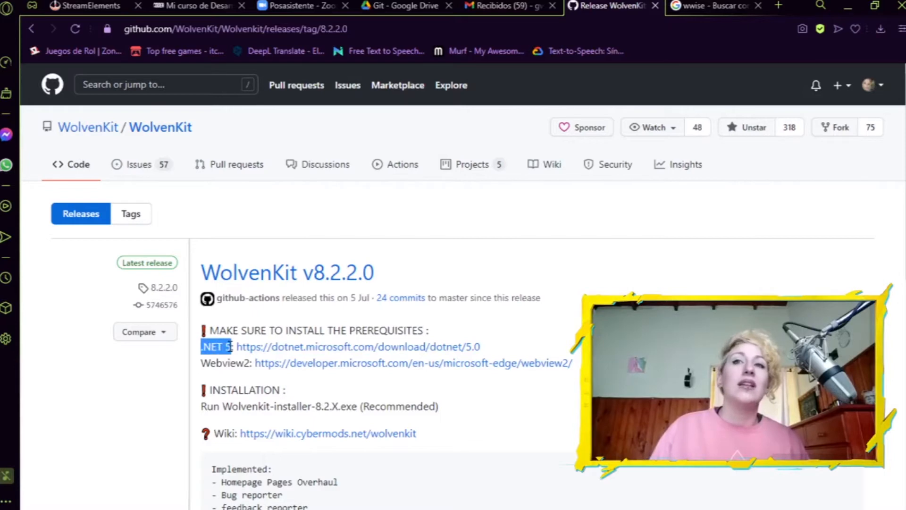
Open the .NET 5 prerequisite link from the release notes in a new tab and switch to it.
left_click(307, 348, "ctrl")
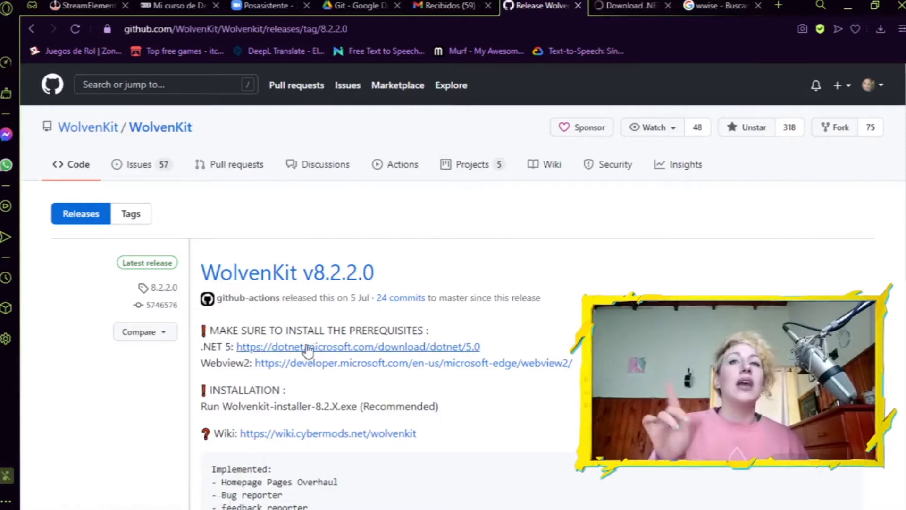
left_click_drag(227, 348, 519, 350)
left_click(557, 350)
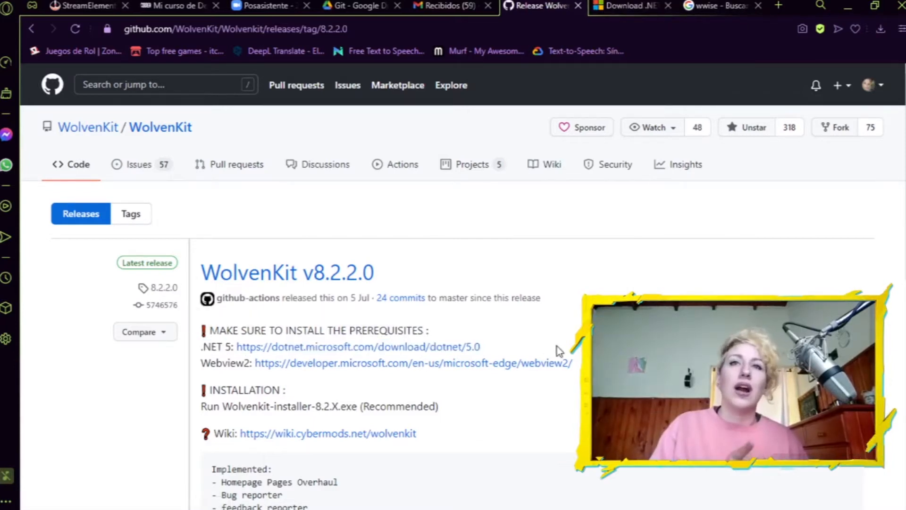
left_click(630, 6)
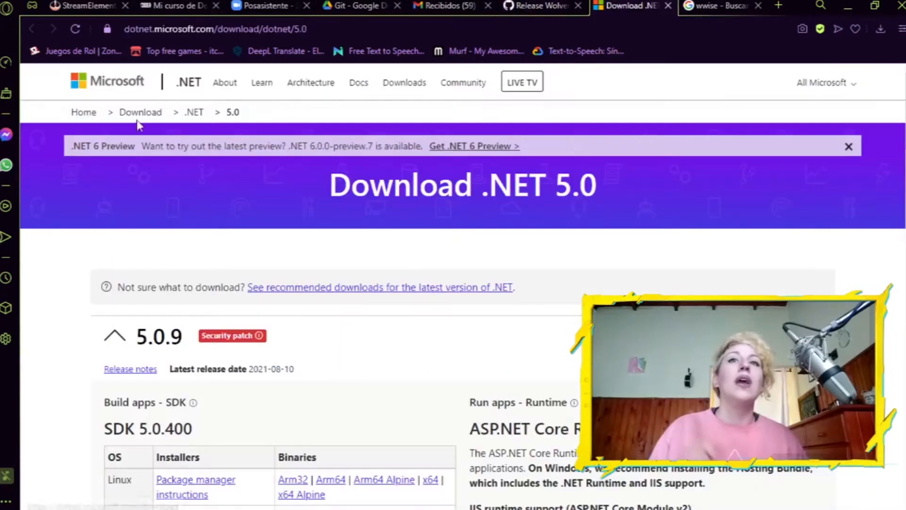
Examine the .NET 5.0 download page, comparing the Build apps - SDK and Run apps - Runtime sections of release 5.0.9.
mouse_move(453, 188)
left_mouse_down()
mouse_move(584, 208)
mouse_move(470, 188)
left_mouse_up()
left_click(617, 182)
left_click(652, 179)
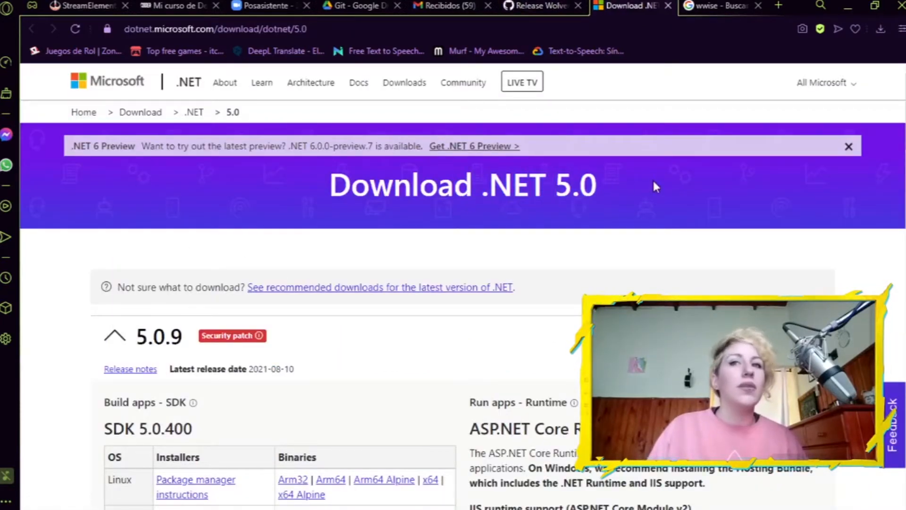
scroll(613, 175, "down", 1)
scroll(275, 228, "down", 1)
left_click_drag(103, 267, 180, 268)
left_click_drag(469, 267, 562, 267)
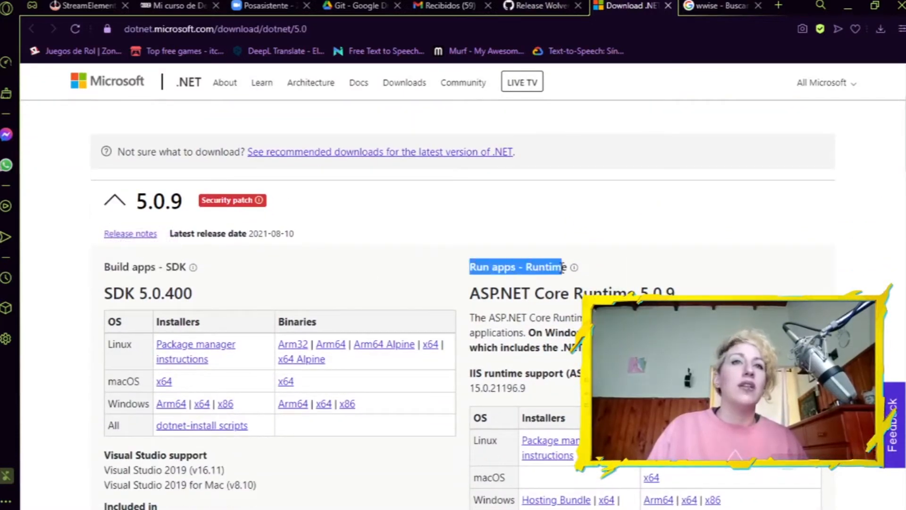
left_click(561, 267)
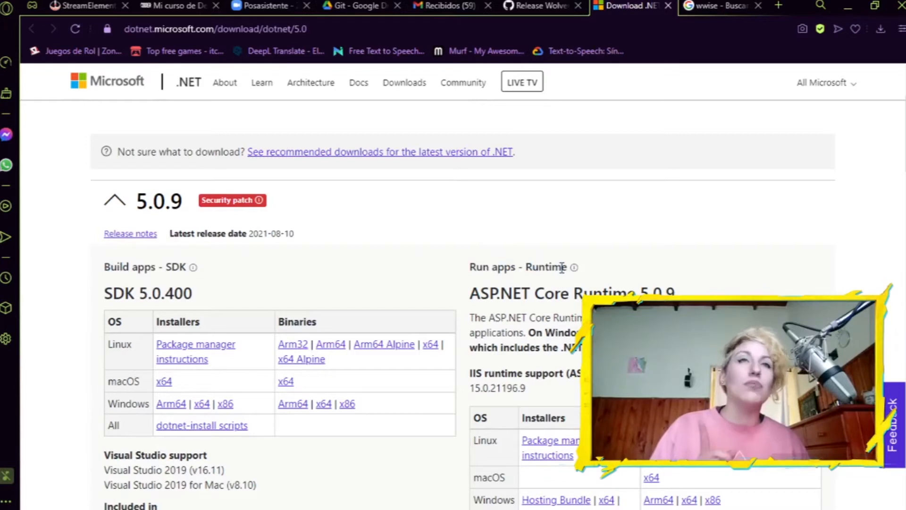
Return to the WolvenKit v8.2.2.0 release page and review its prerequisites, installation notes, changelog and downloadable assets.
left_click(547, 10)
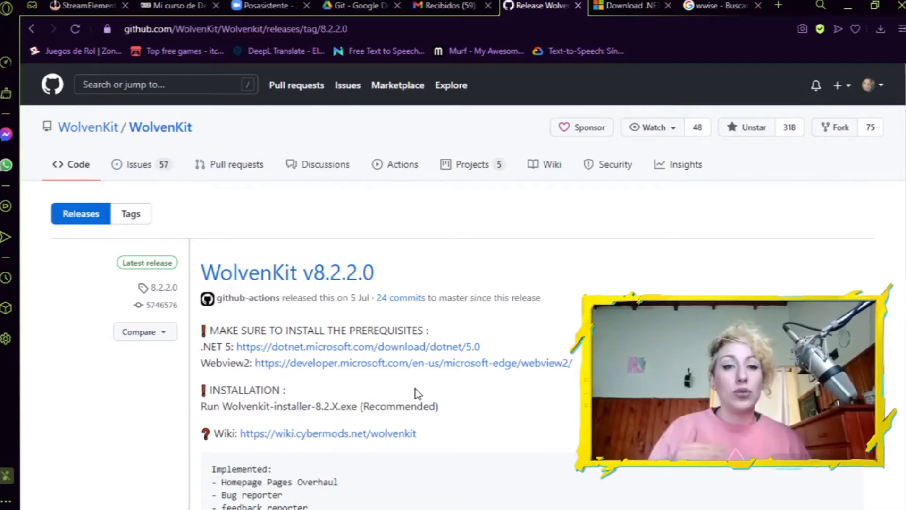
scroll(415, 425, "down", 10)
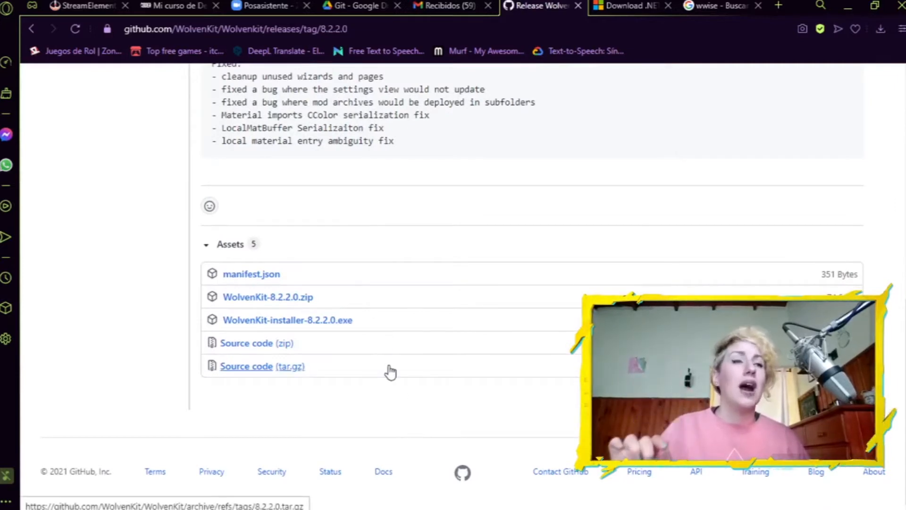
scroll(395, 381, "up", 1)
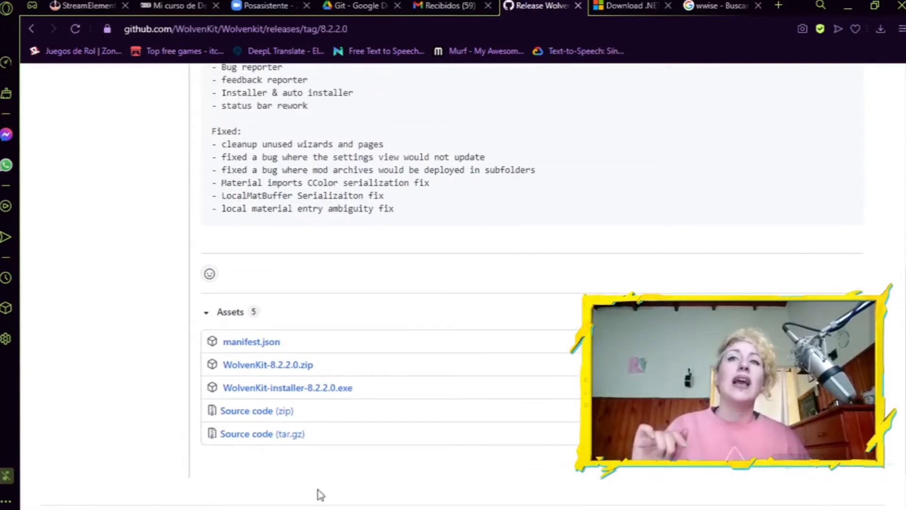
scroll(366, 445, "up", 6)
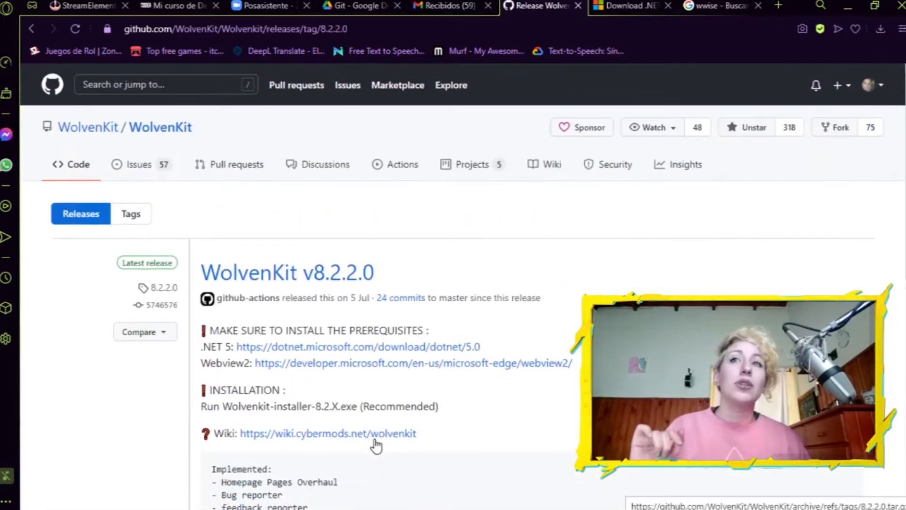
scroll(455, 433, "down", 8)
scroll(289, 420, "up", 5)
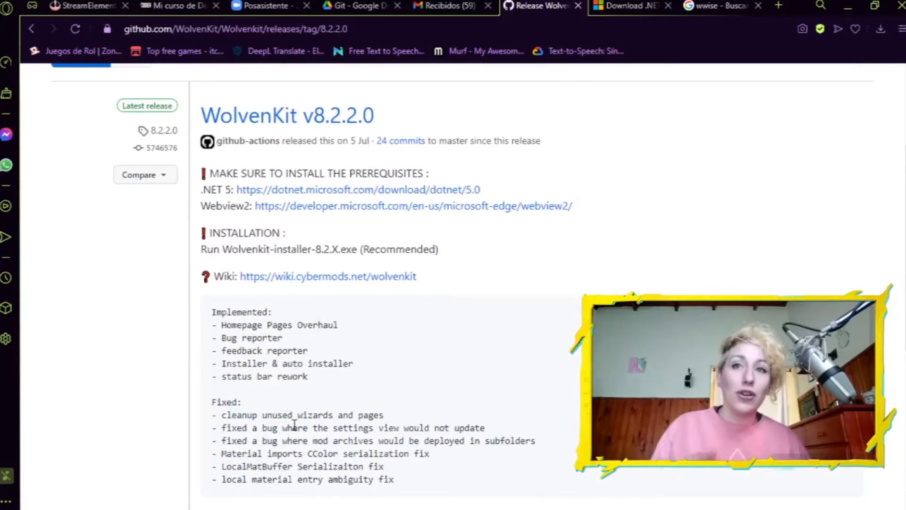
scroll(295, 424, "up", 2)
scroll(436, 429, "down", 2)
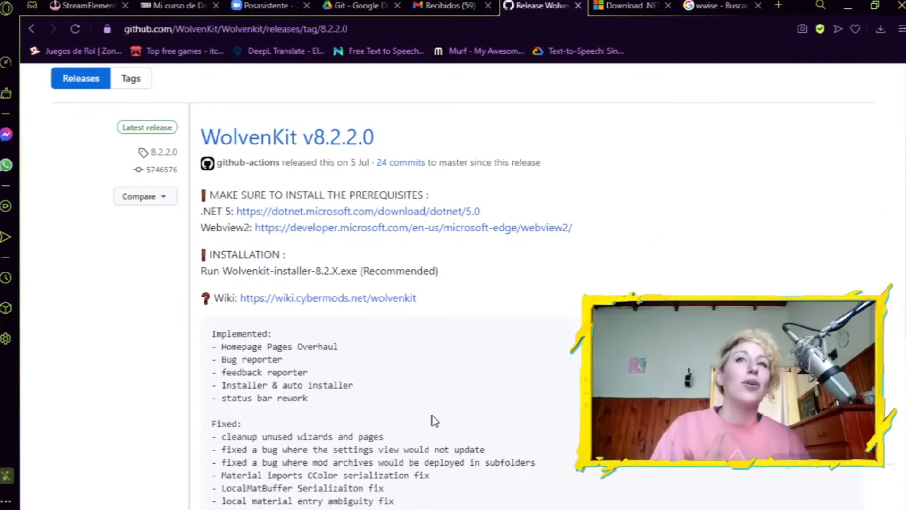
scroll(434, 420, "up", 1)
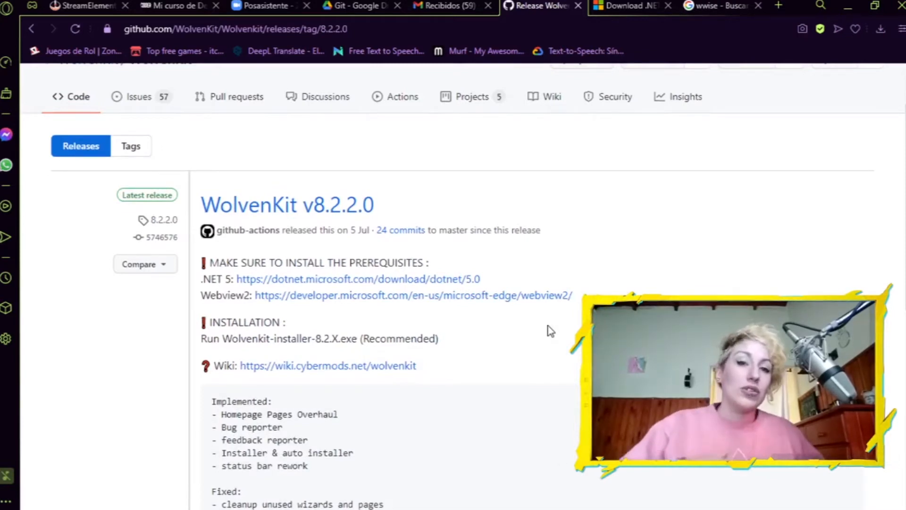
scroll(548, 301, "down", 2)
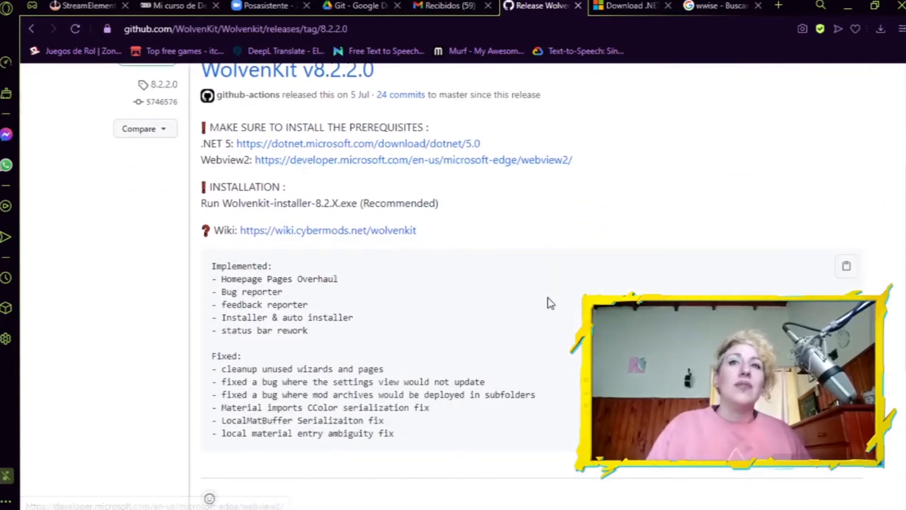
scroll(548, 302, "down", 1)
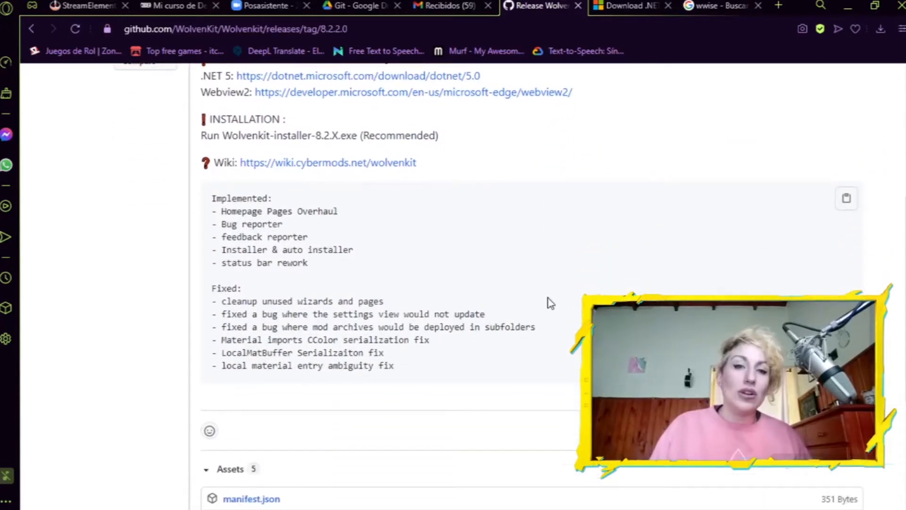
scroll(547, 302, "down", 2)
scroll(548, 302, "down", 1)
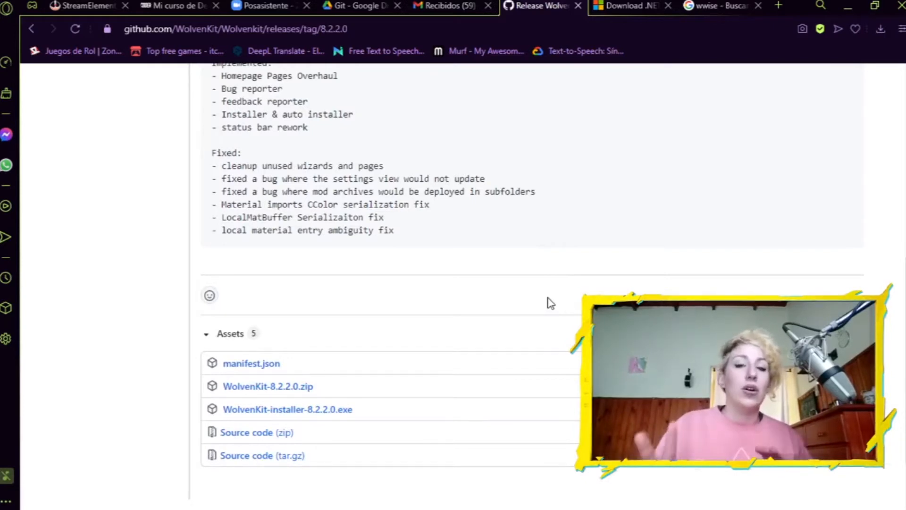
scroll(548, 302, "up", 6)
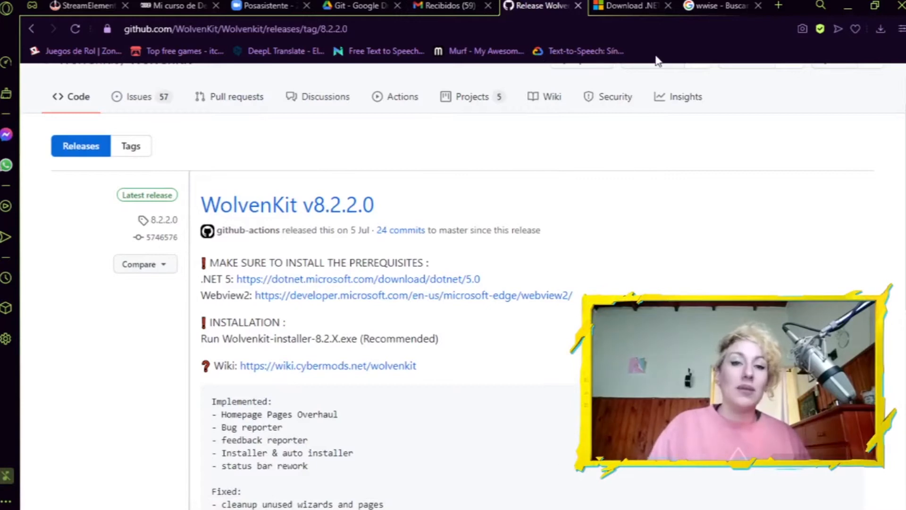
Go back to the .NET 5.0 download page and examine the Installers and Binaries columns for ASP.NET Core Runtime 5.0.9.
left_click(635, 10)
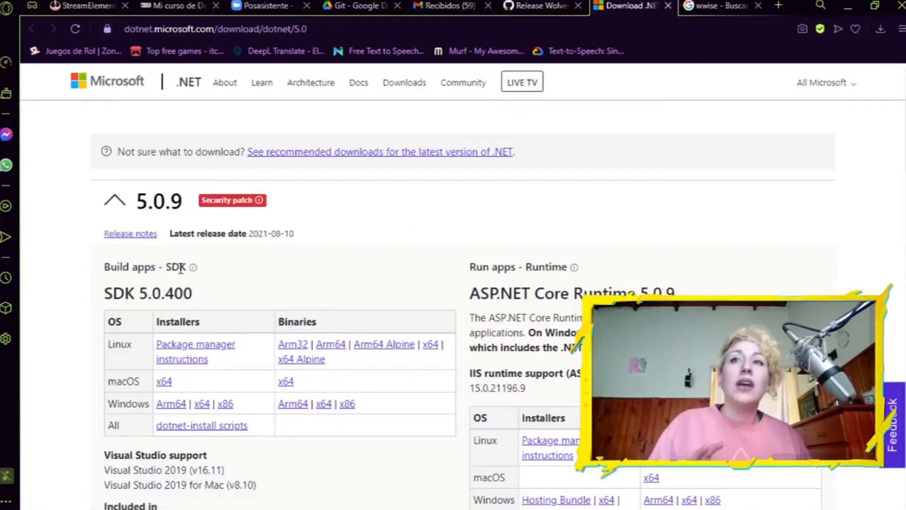
left_click_drag(470, 267, 542, 265)
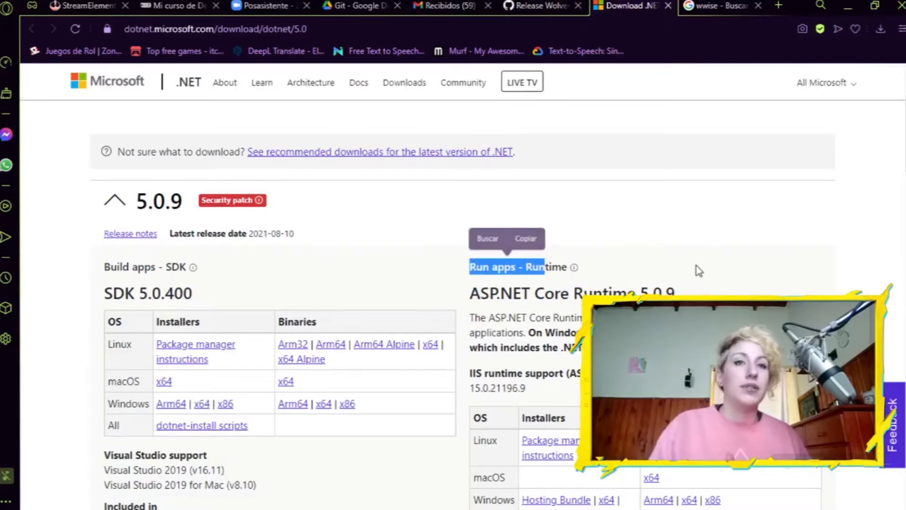
left_click(687, 269)
scroll(694, 270, "down", 3)
scroll(699, 269, "down", 1)
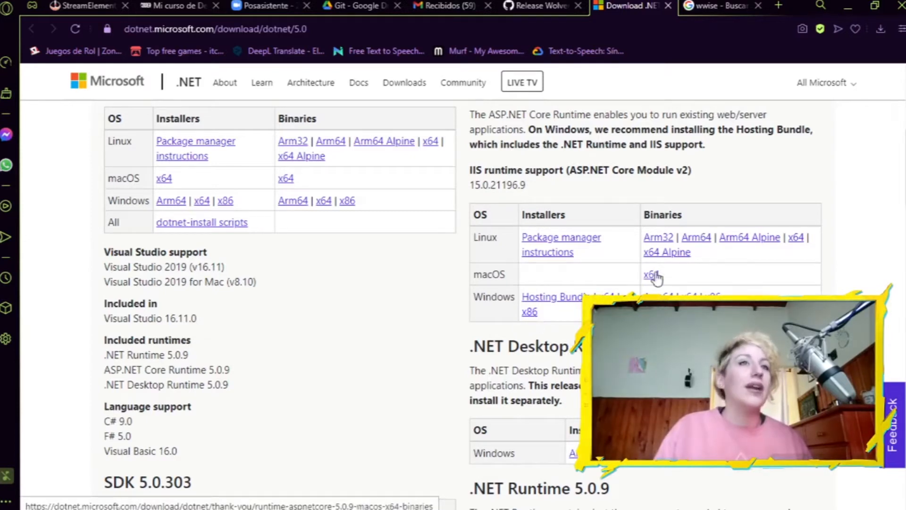
left_click_drag(644, 215, 678, 216)
left_click_drag(593, 218, 521, 215)
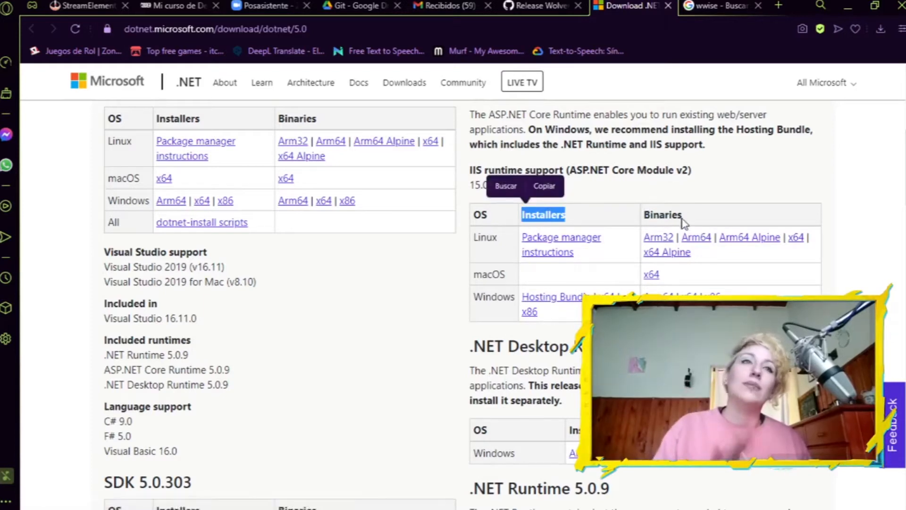
left_click_drag(683, 216, 638, 220)
left_click(523, 213)
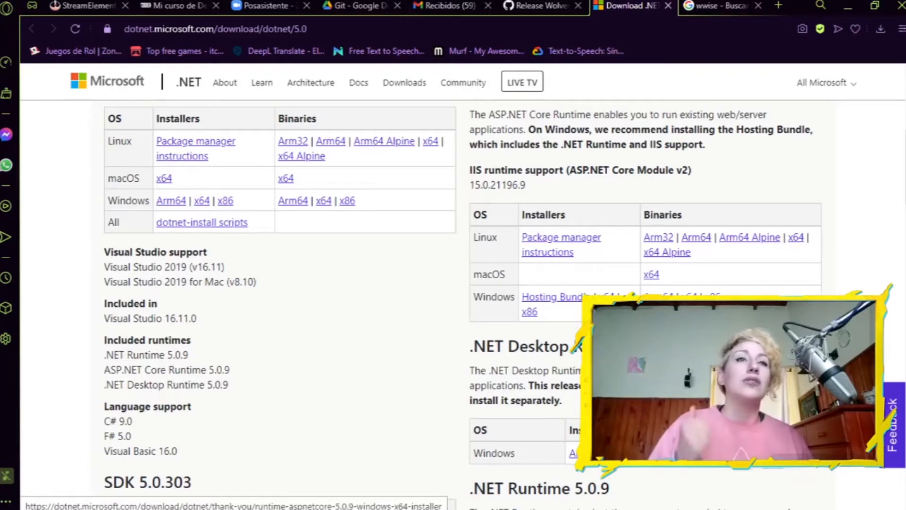
Request the ASP.NET Core Runtime 5.0.9 Windows x64 installer, cancel saving it and close the download page.
left_click(609, 297)
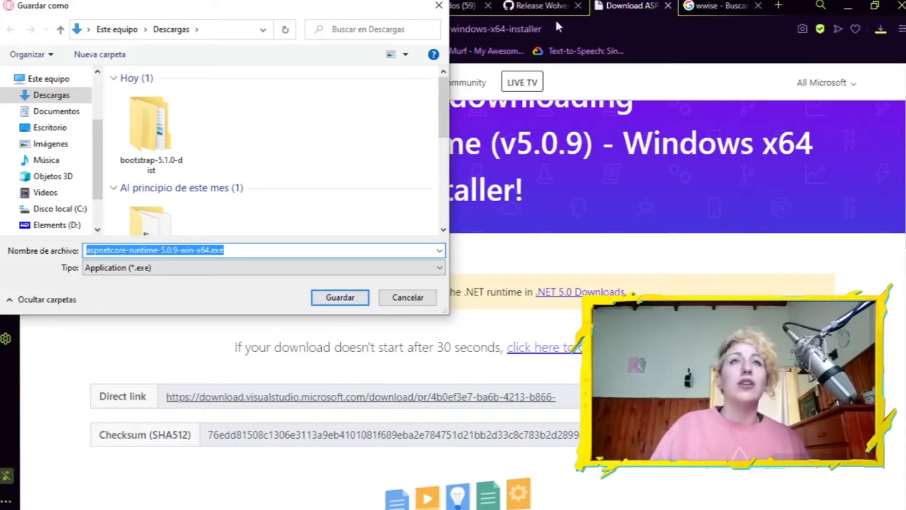
left_click(402, 301)
middle_click(614, 7)
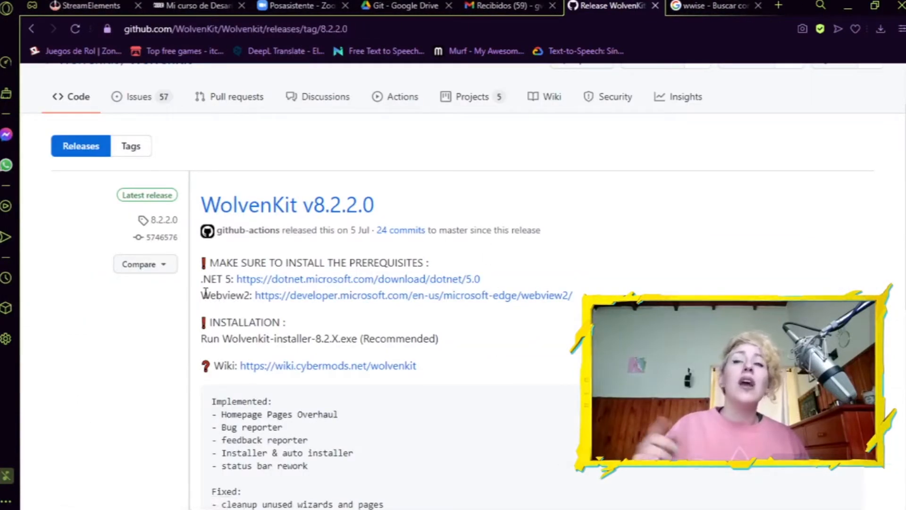
Open the Webview2 prerequisite link from the release notes in a new tab and go to its runtime download section.
left_click_drag(211, 279, 233, 281)
left_click(232, 282)
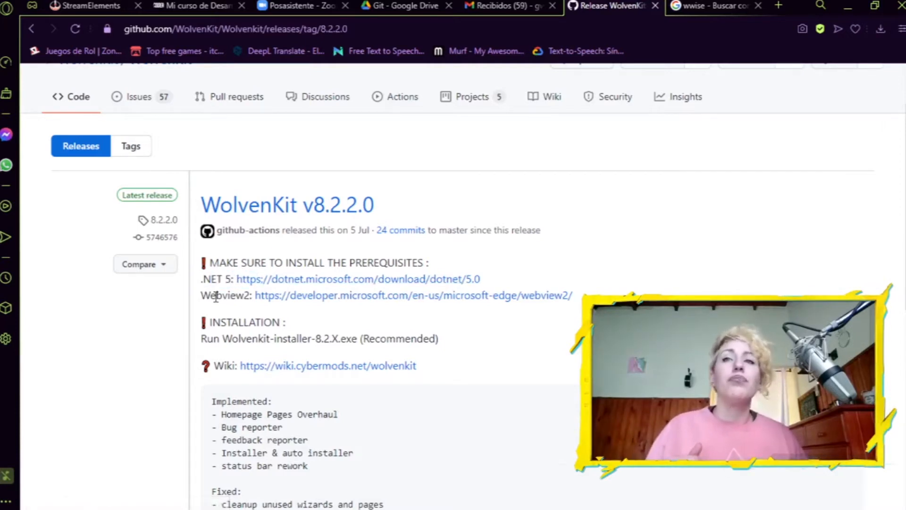
left_click_drag(222, 295, 236, 295)
middle_click(321, 296)
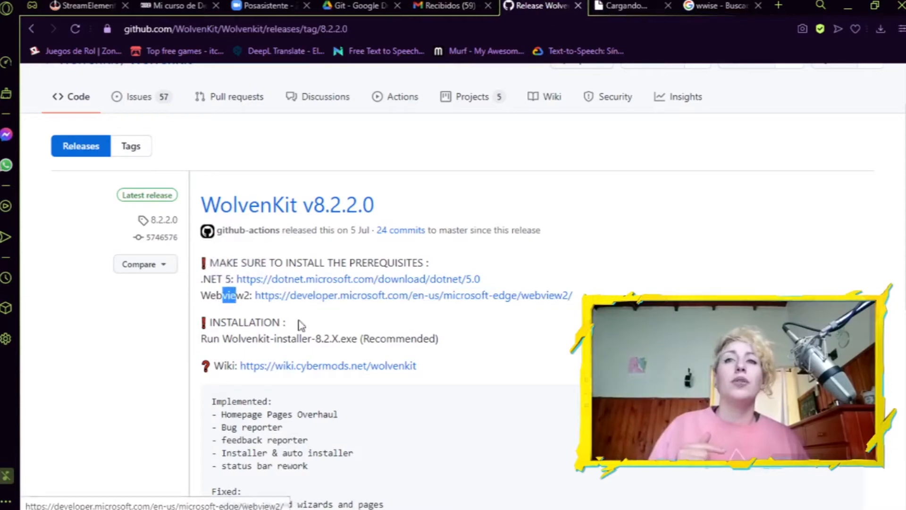
left_click(606, 5)
scroll(481, 252, "down", 15)
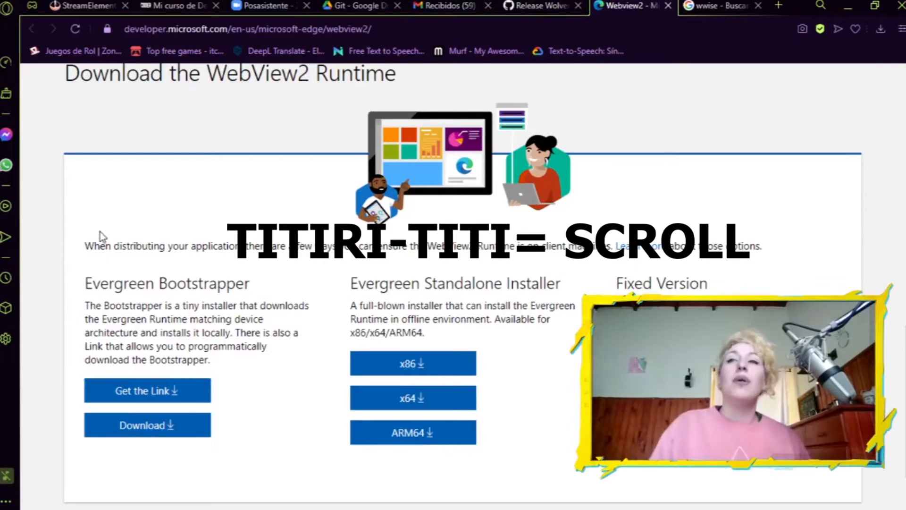
Compare the Evergreen Bootstrapper and Evergreen Standalone Installer download options for the WebView2 Runtime, and close the page.
left_click_drag(87, 286, 236, 284)
left_click_drag(359, 283, 464, 278)
left_click(465, 272)
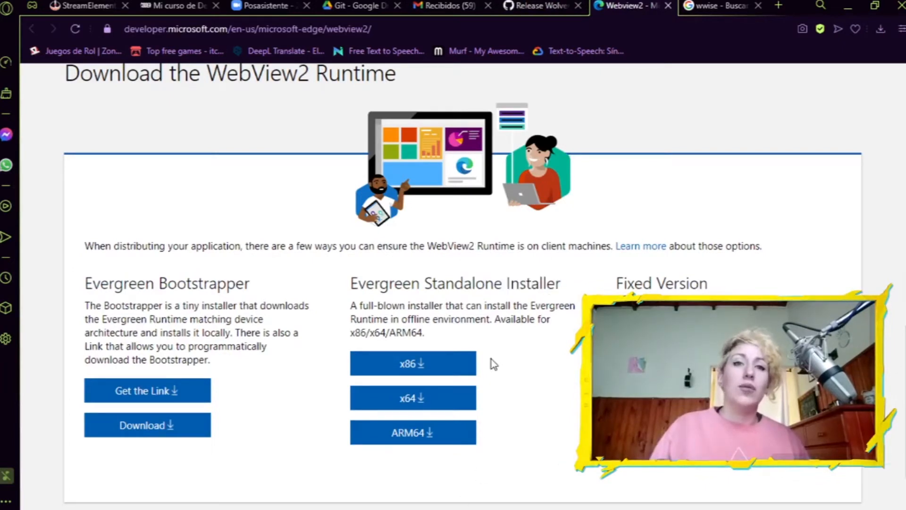
scroll(452, 329, "down", 2)
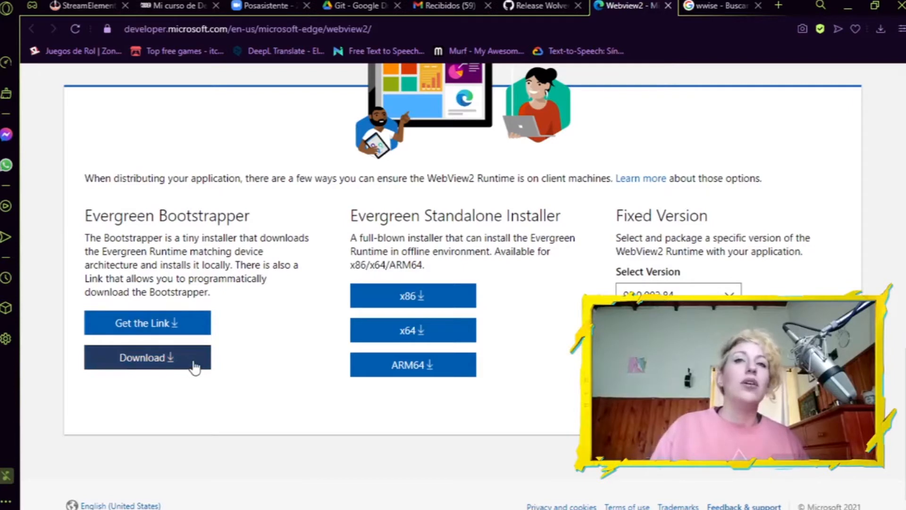
left_click_drag(472, 215, 537, 238)
left_click(553, 257)
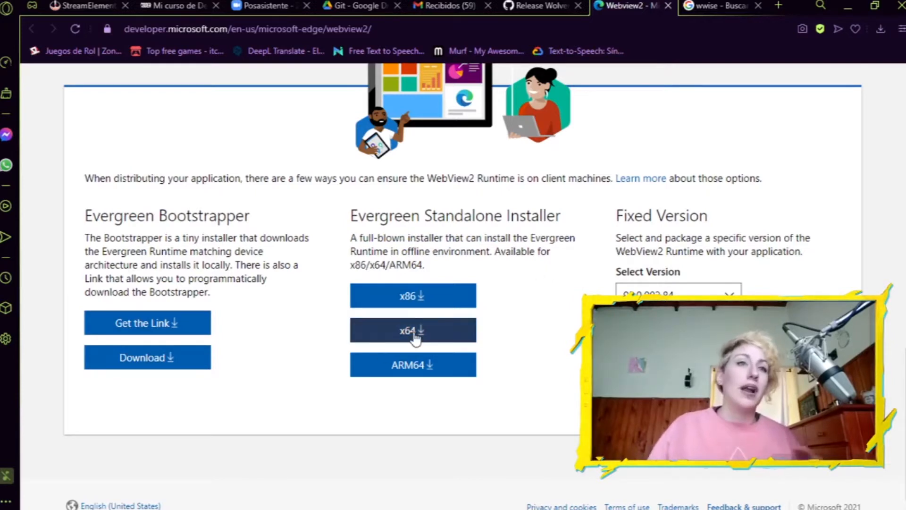
scroll(415, 336, "up", 3)
scroll(478, 321, "down", 2)
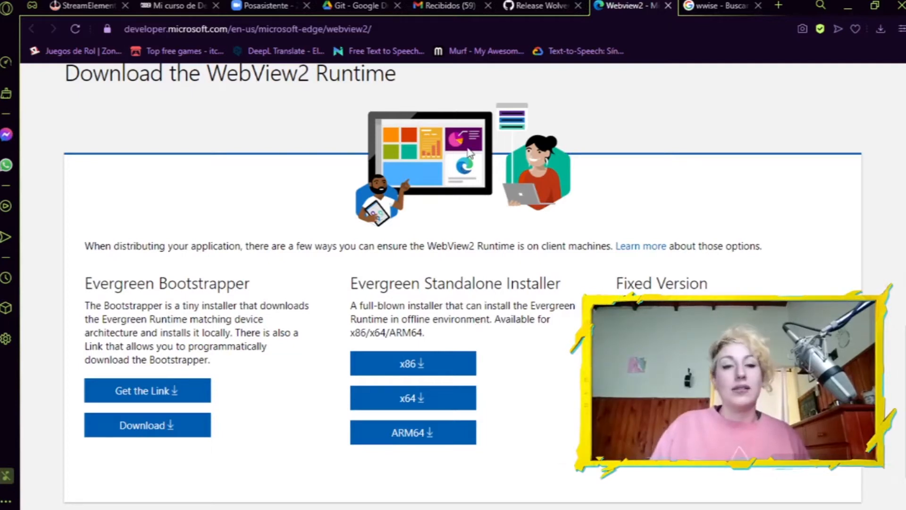
middle_click(650, 7)
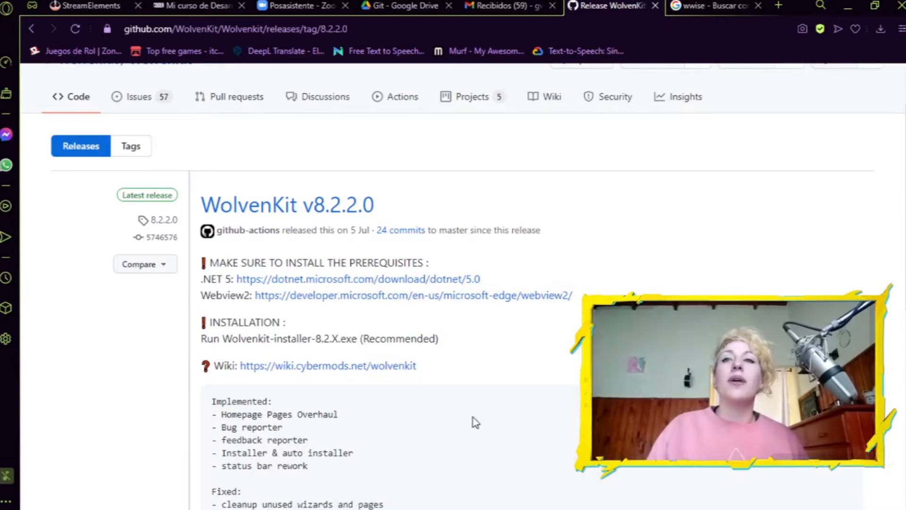
Request WolvenKit-installer-8.2.2.0.exe from the release assets, cancel saving it and check the browser's downloads list.
left_click_drag(360, 339, 202, 339)
scroll(343, 339, "down", 7)
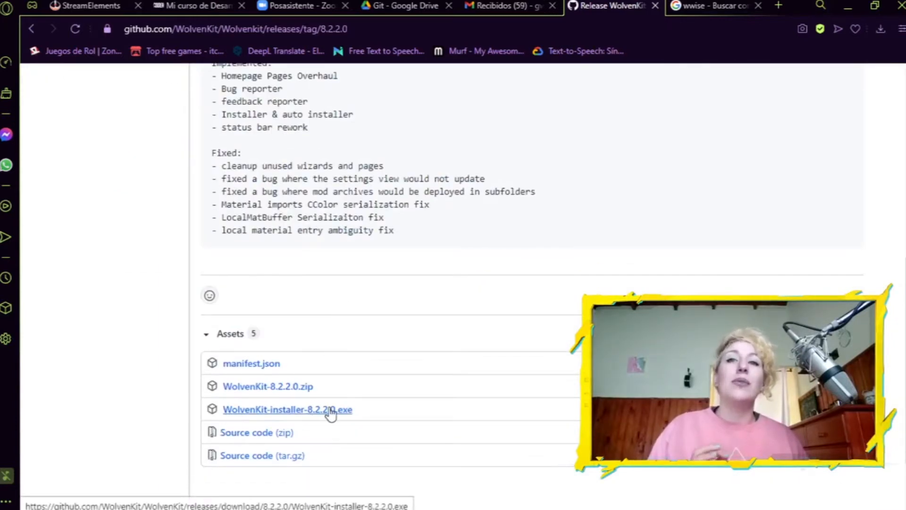
left_click(316, 415)
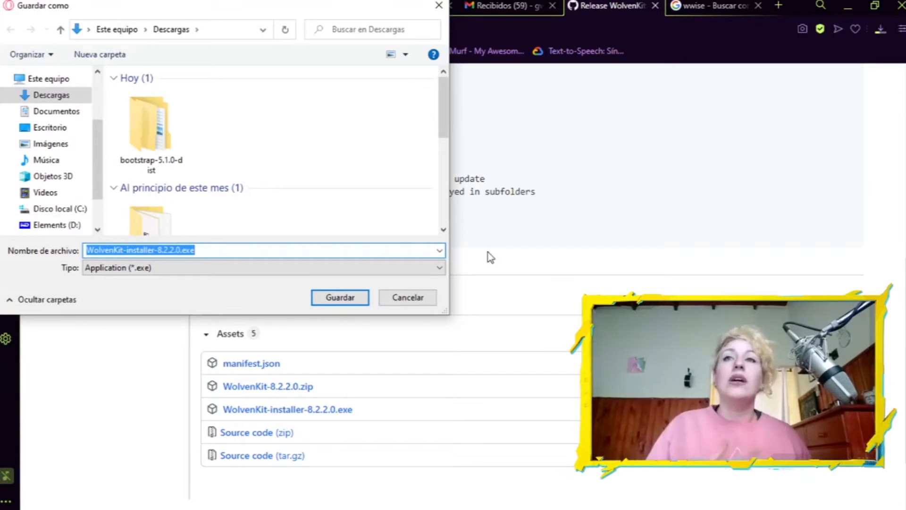
left_click(414, 297)
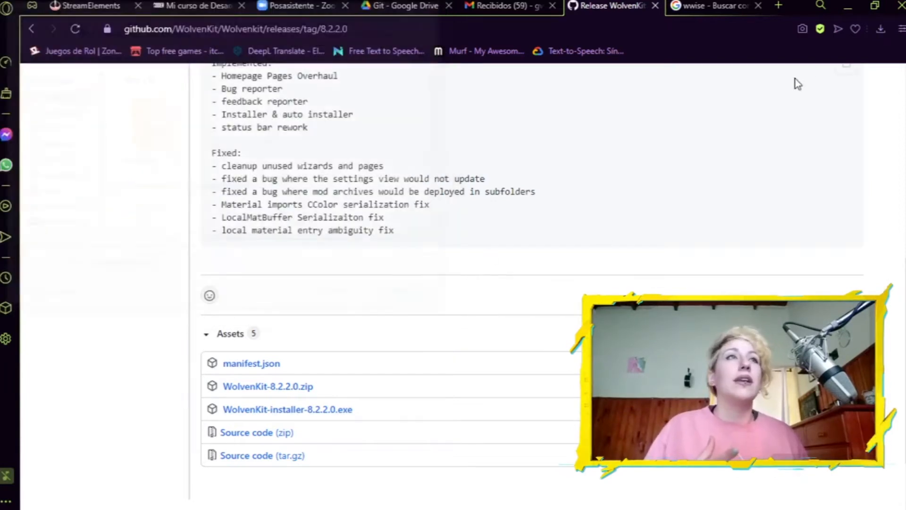
left_click(881, 28)
left_click(597, 100)
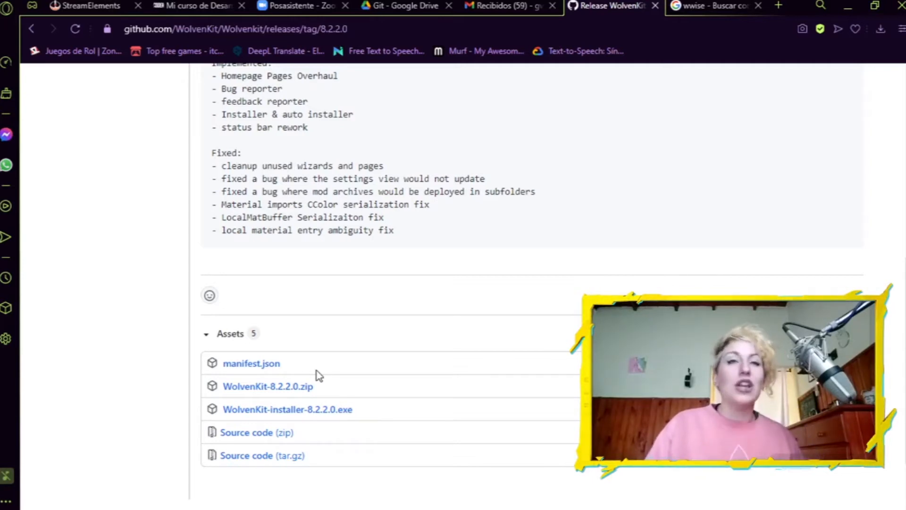
Minimize the browser and open the Archivos de programa (x86) folder on Disco local (C:) in File Explorer.
left_click(844, 7)
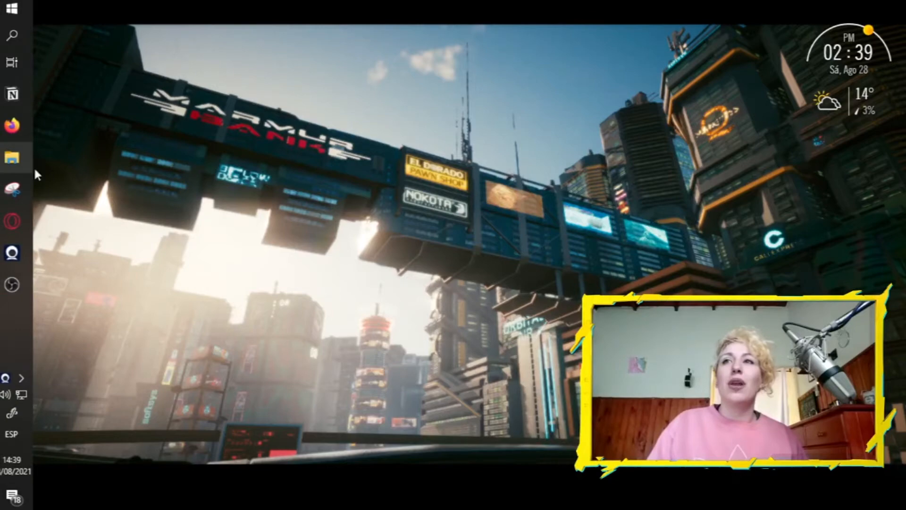
left_click(4, 163)
scroll(354, 245, "down", 2)
scroll(204, 355, "down", 1)
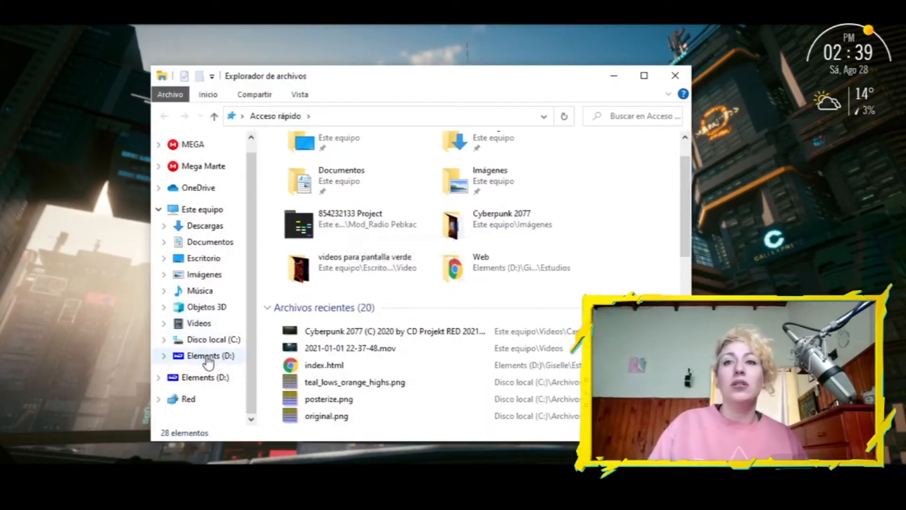
left_click(203, 339)
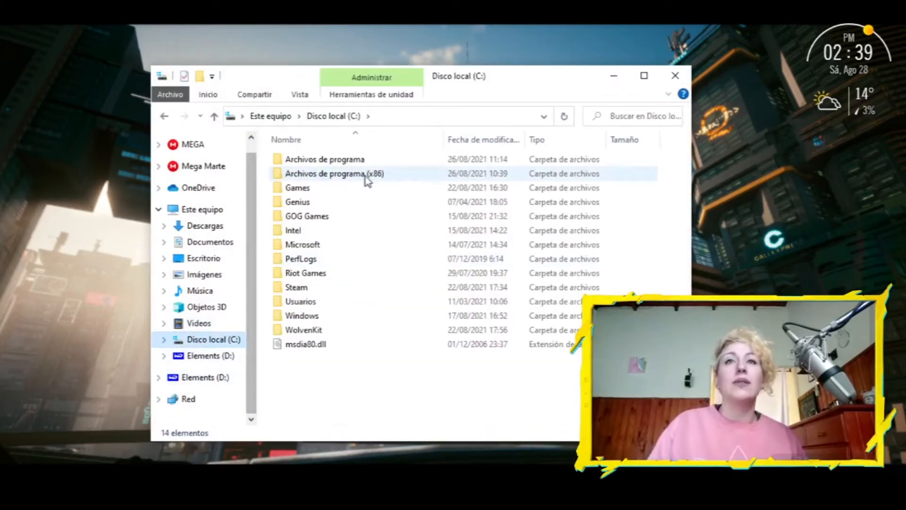
left_click(323, 176)
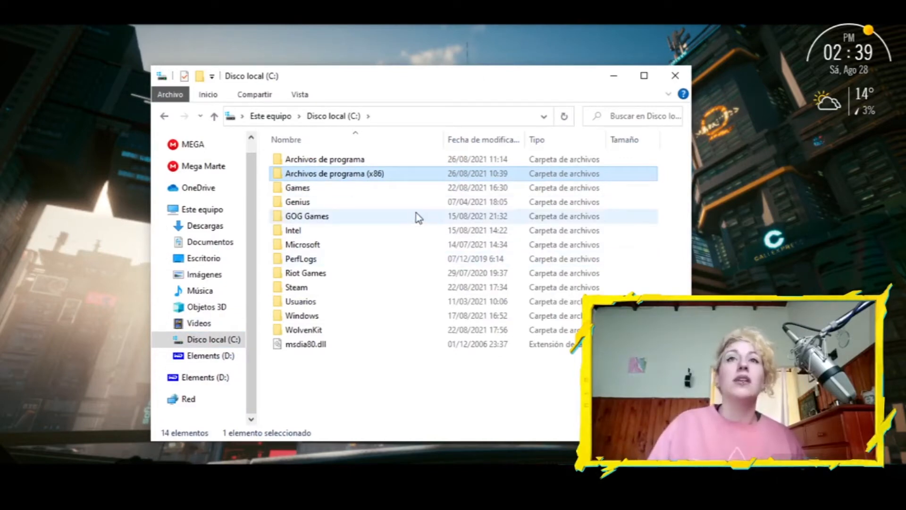
double_click(351, 177)
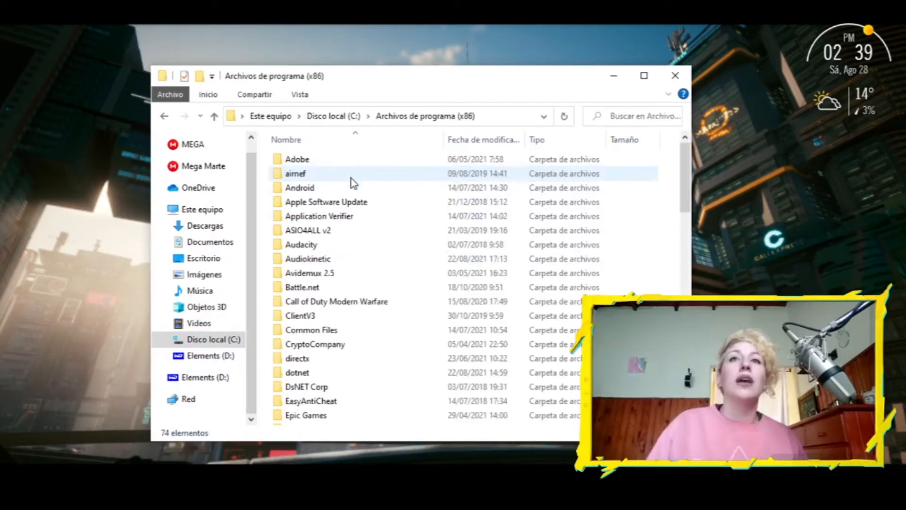
Show the full path of the Archivos de programa (x86) folder and look through its subfolders.
left_click(529, 118)
left_click(264, 116)
left_click_drag(246, 116, 399, 112)
left_click(399, 112)
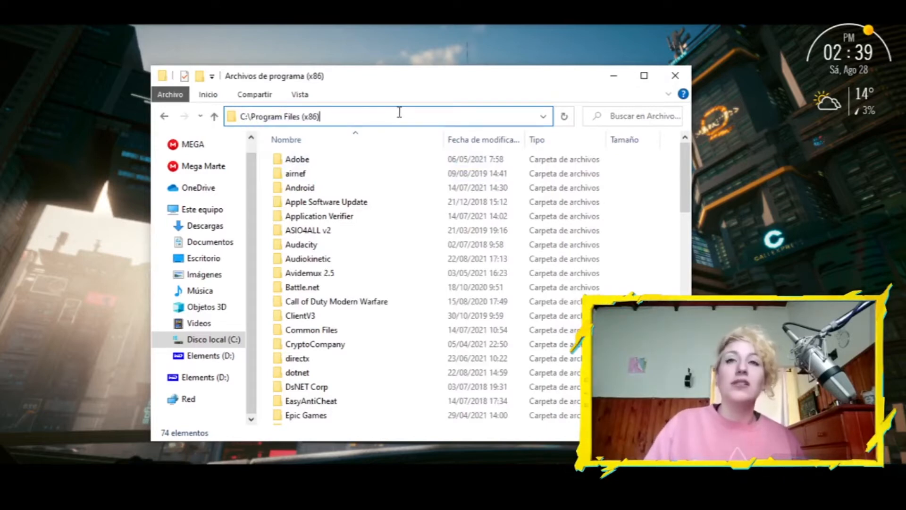
scroll(446, 213, "down", 13)
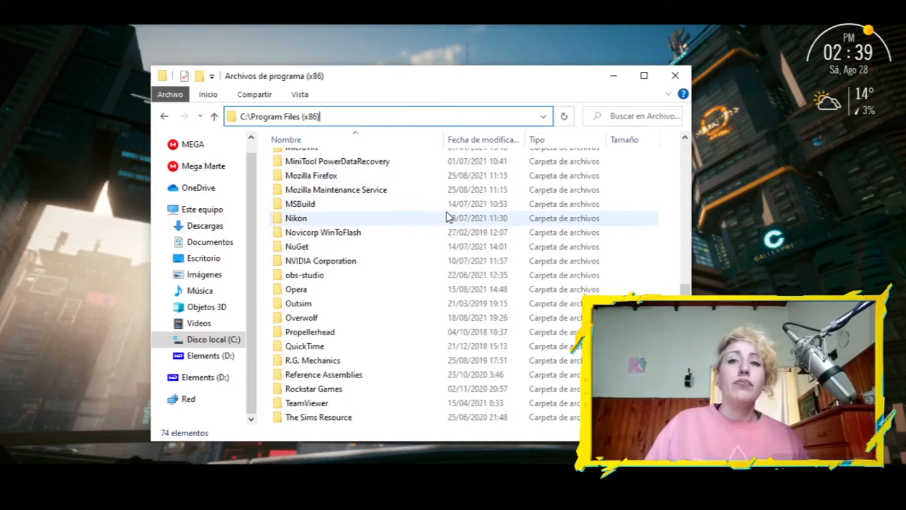
Return to the root of Disco local (C:), locate the WolvenKit folder and look inside the Steam folder.
left_click(166, 116)
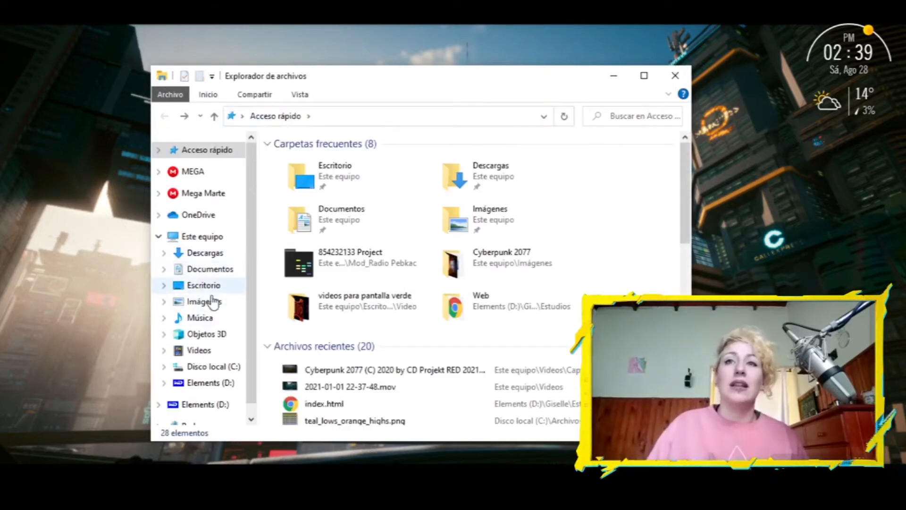
left_click(203, 370)
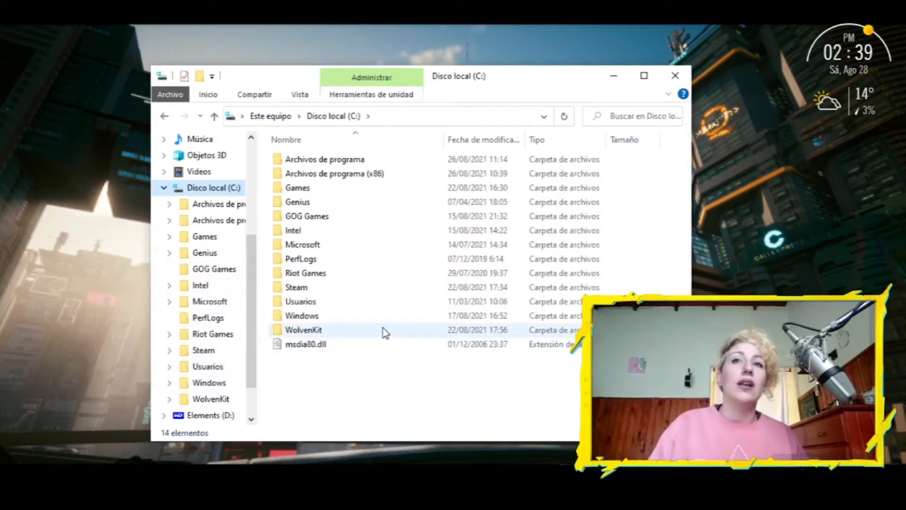
left_click(384, 330)
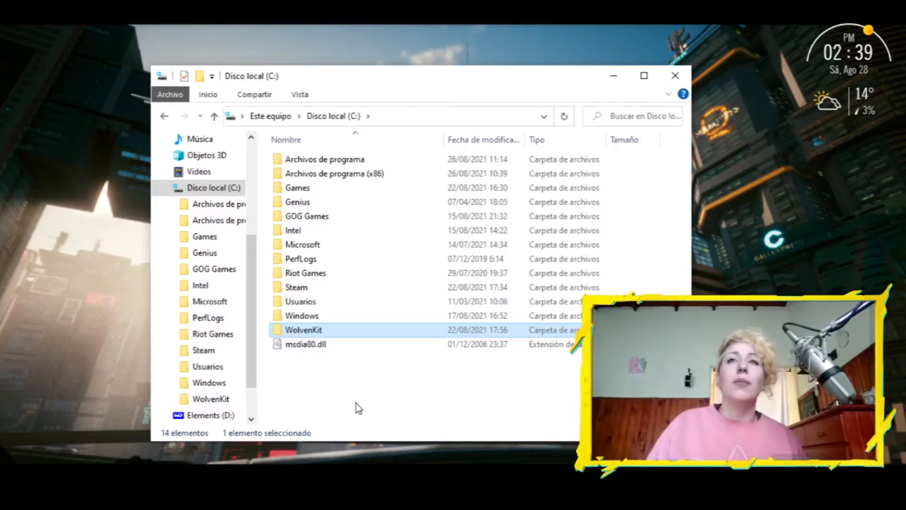
left_click(289, 289)
double_click(289, 289)
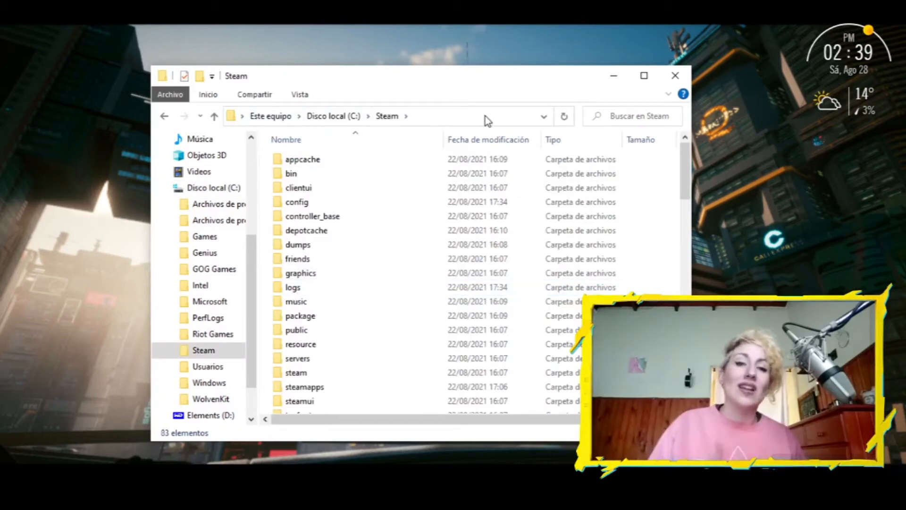
Go back to Disco local (C:), view the contents of the WolvenKit folder and close File Explorer.
left_click(164, 116)
double_click(326, 334)
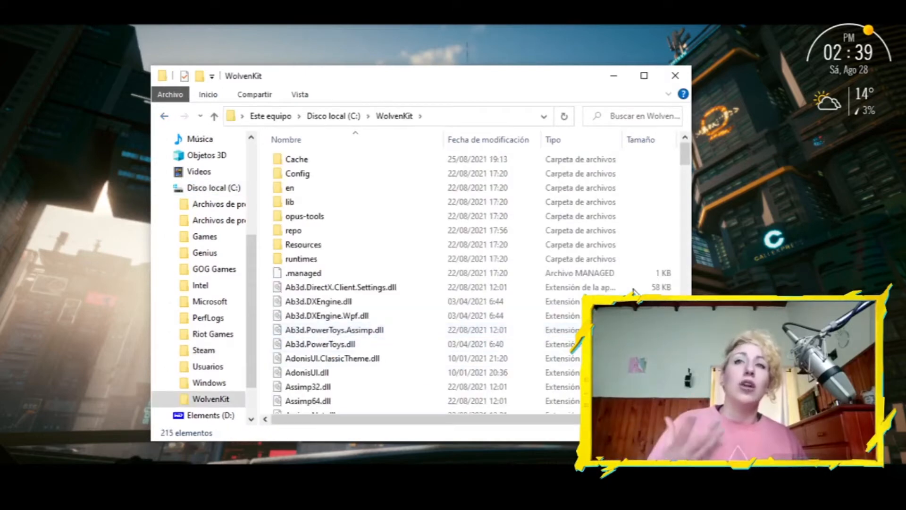
left_click(676, 75)
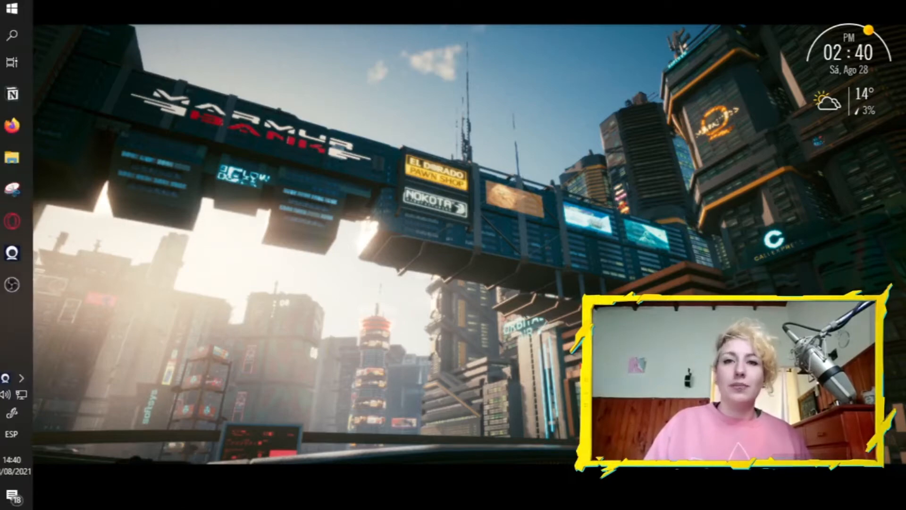
Switch back to the Opera browser, bring up the Google results for wwise and show the search suggestions.
mouse_move(460, 507)
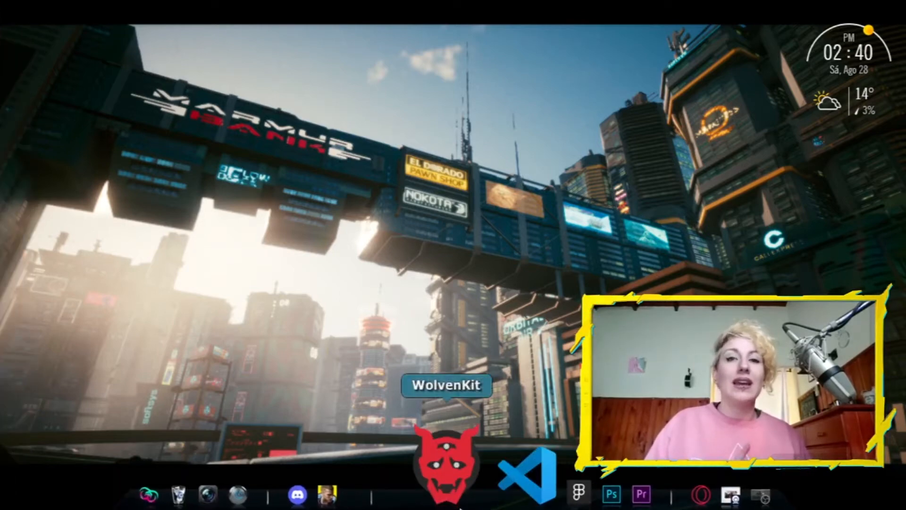
left_click(699, 494)
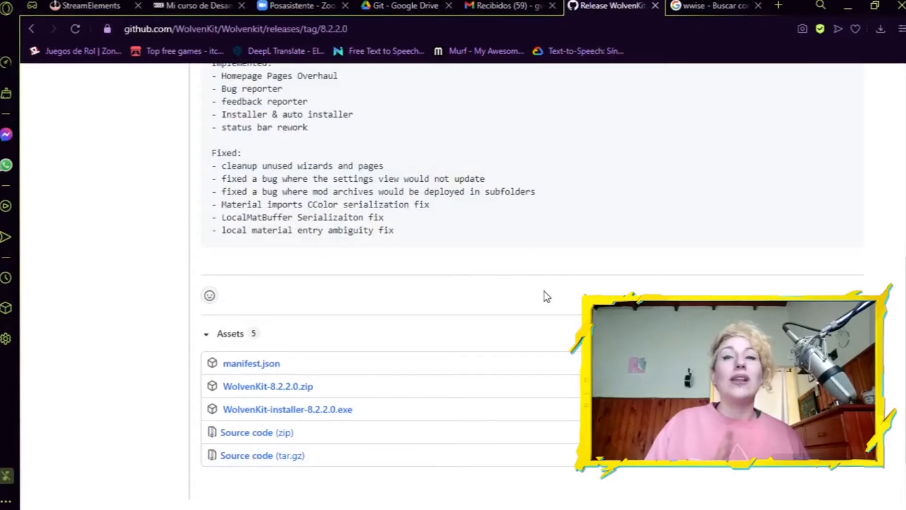
scroll(545, 287, "up", 8)
left_click(692, 7)
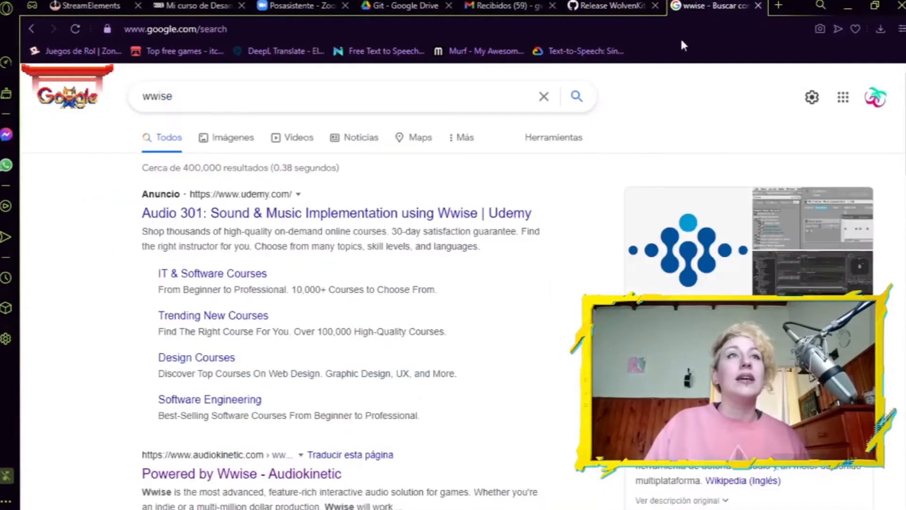
left_click_drag(141, 96, 211, 94)
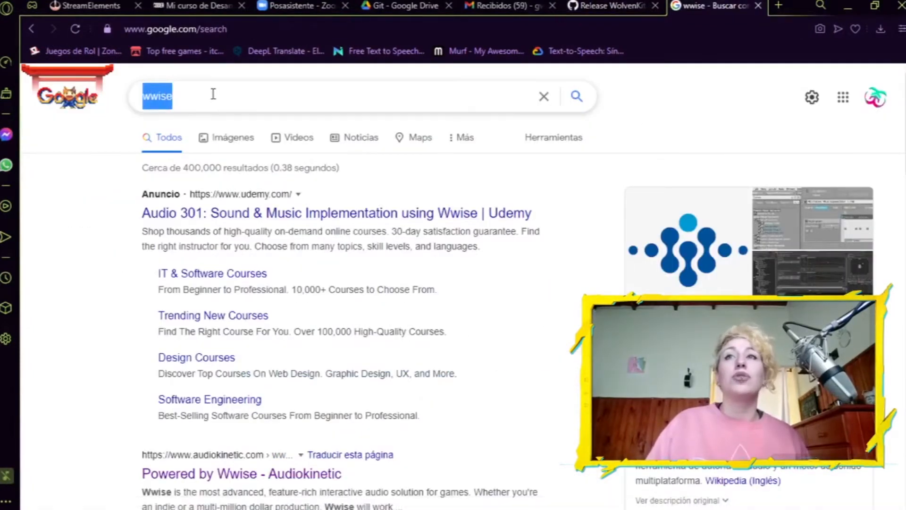
left_click(215, 95)
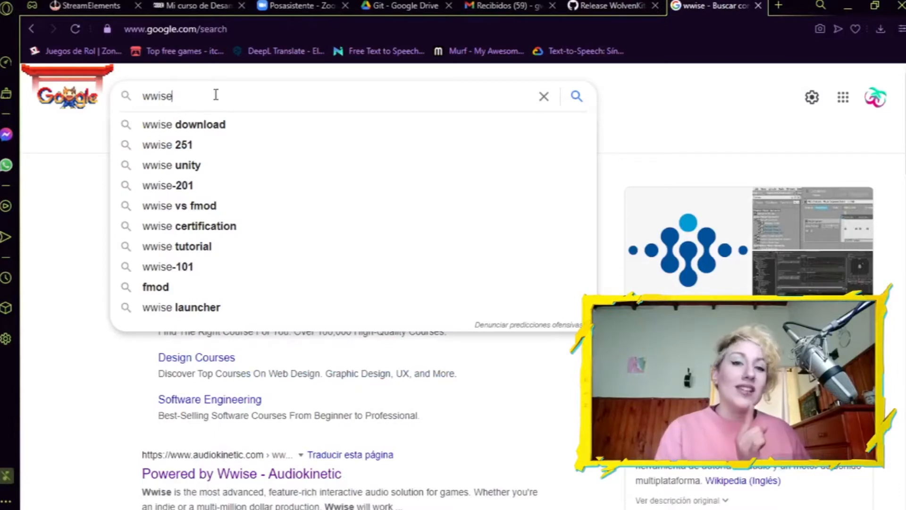
left_click(7, 337)
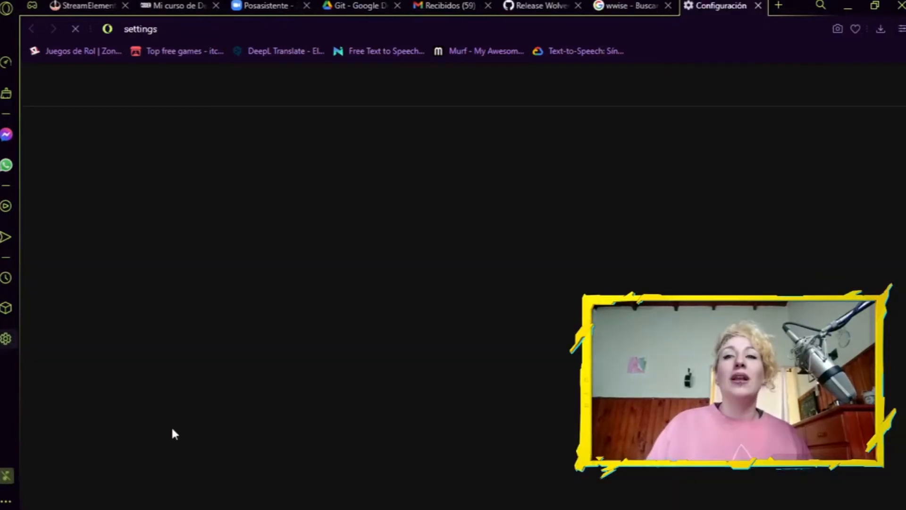
left_click(668, 5)
middle_click(717, 5)
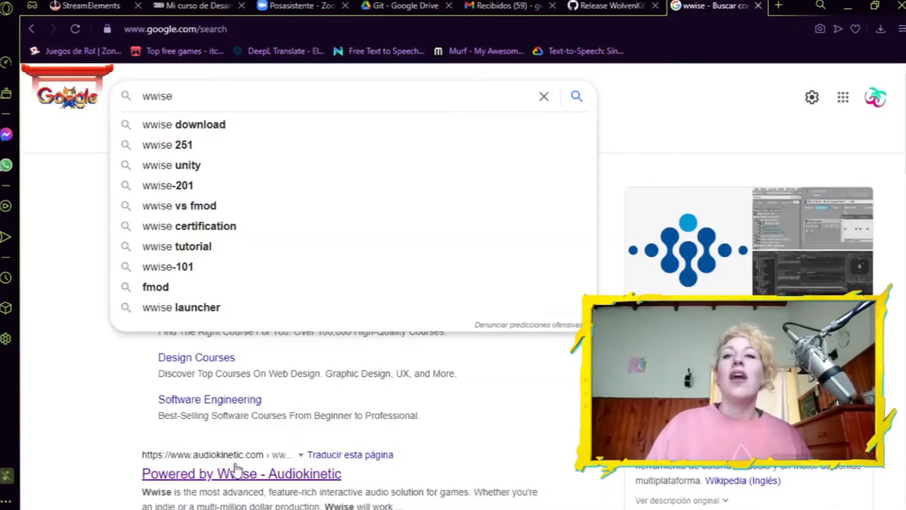
Dismiss the search suggestions and highlight part of the audiokinetic.com address in the Powered by Wwise result.
left_click(228, 491)
left_click_drag(220, 455, 209, 455)
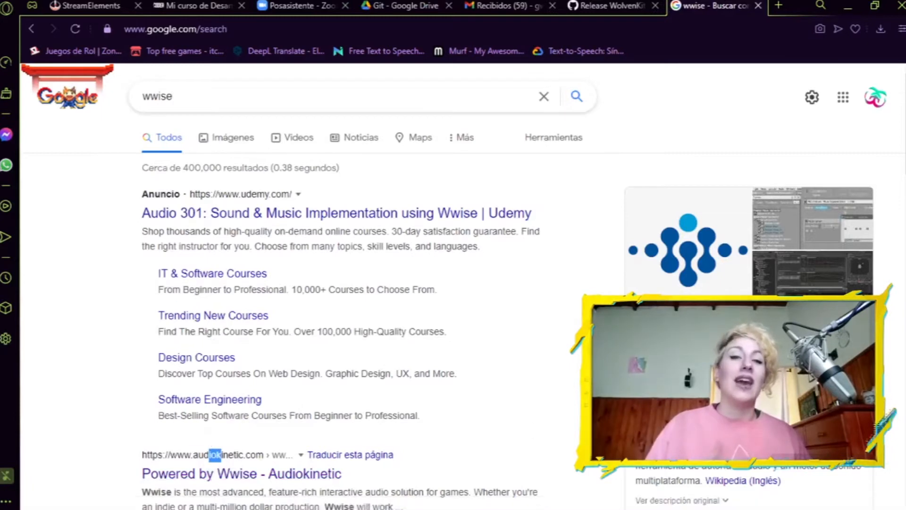
Open the Powered by Wwise result and look through the Wwise product page down to the Getting Started section.
left_click(227, 473)
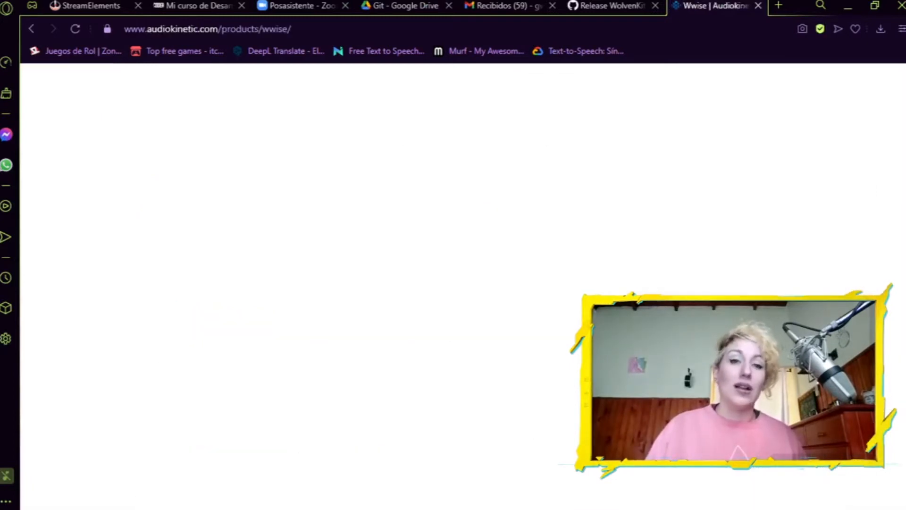
scroll(462, 284, "down", 4)
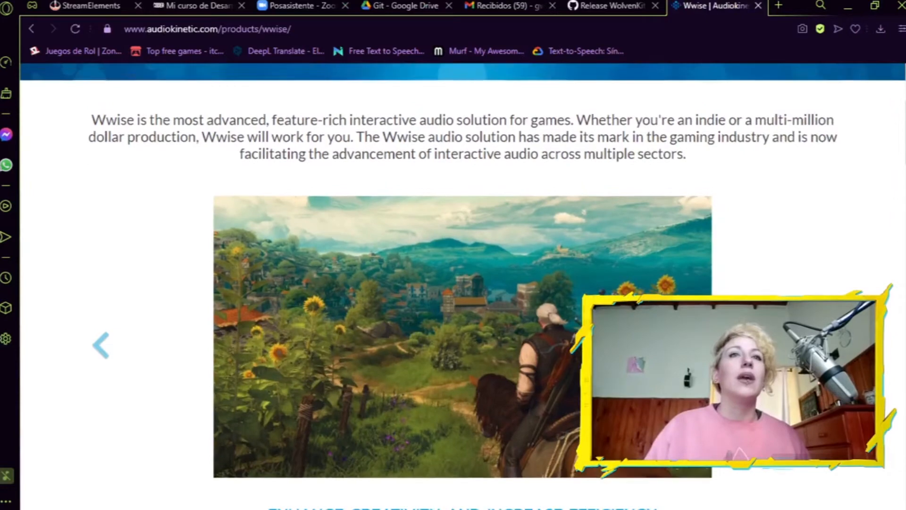
scroll(462, 283, "down", 10)
scroll(462, 283, "up", 10)
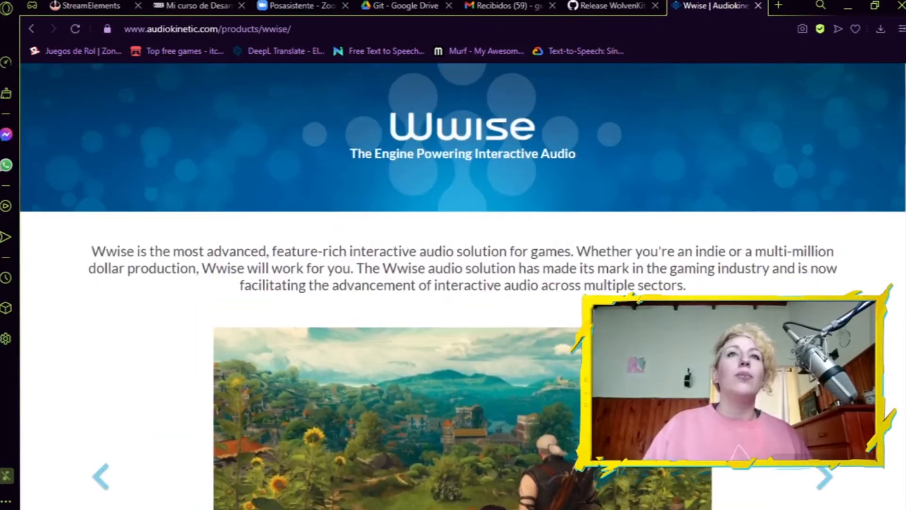
mouse_move(244, 113)
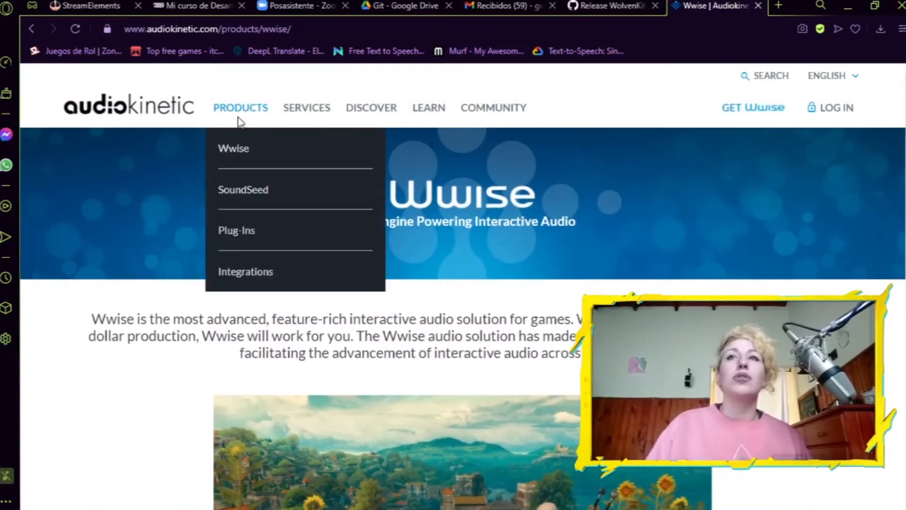
scroll(184, 243, "down", 10)
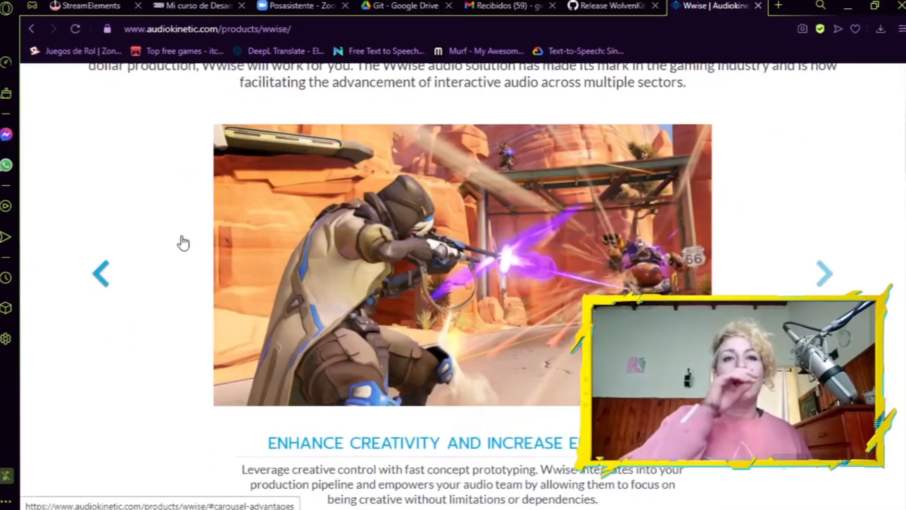
scroll(186, 245, "down", 5)
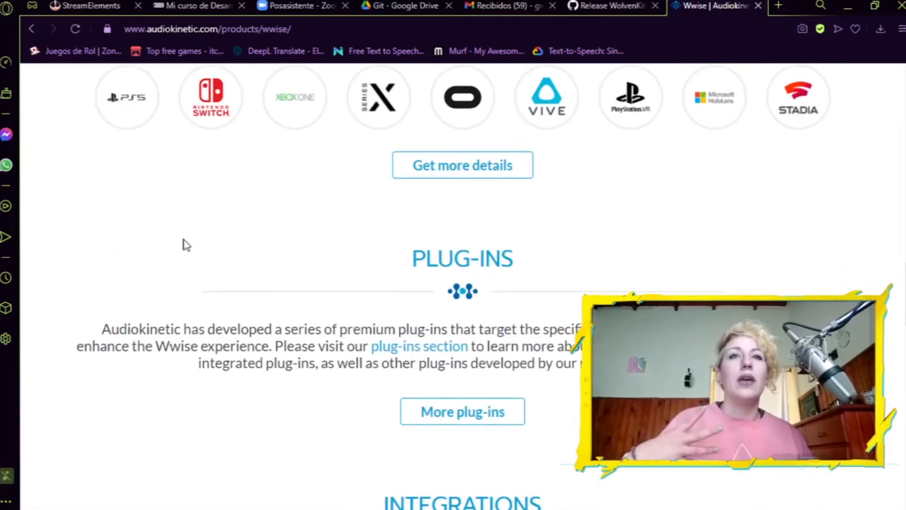
scroll(463, 200, "down", 5)
scroll(395, 277, "down", 12)
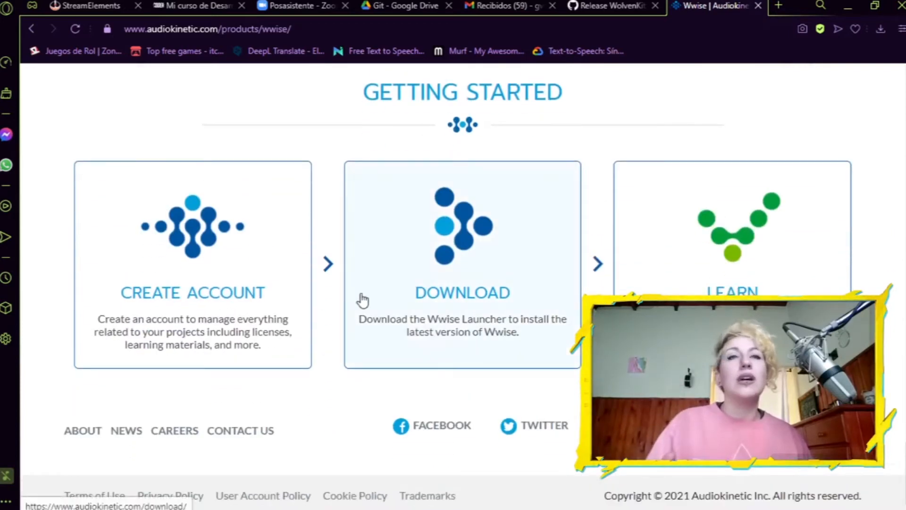
Go to the Wwise download page, choose the Microsoft Windows launcher and request the older versions.
left_click(449, 257)
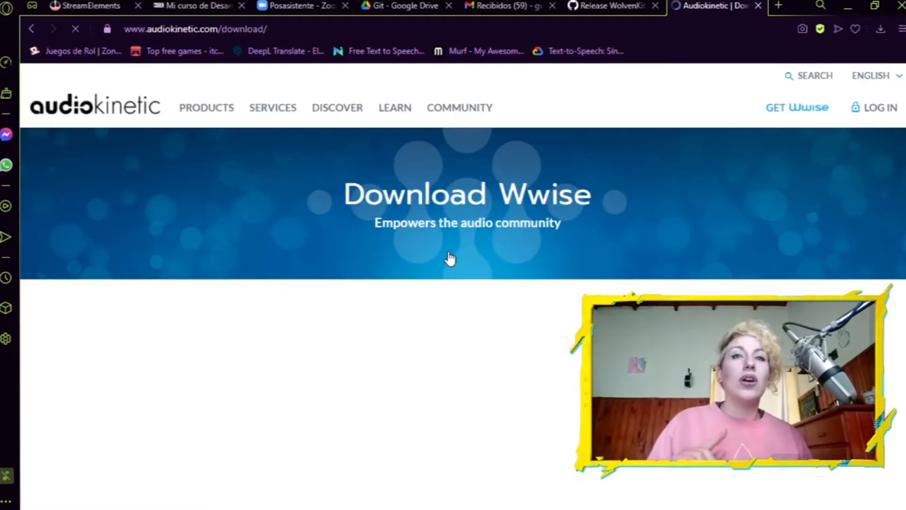
scroll(448, 257, "down", 3)
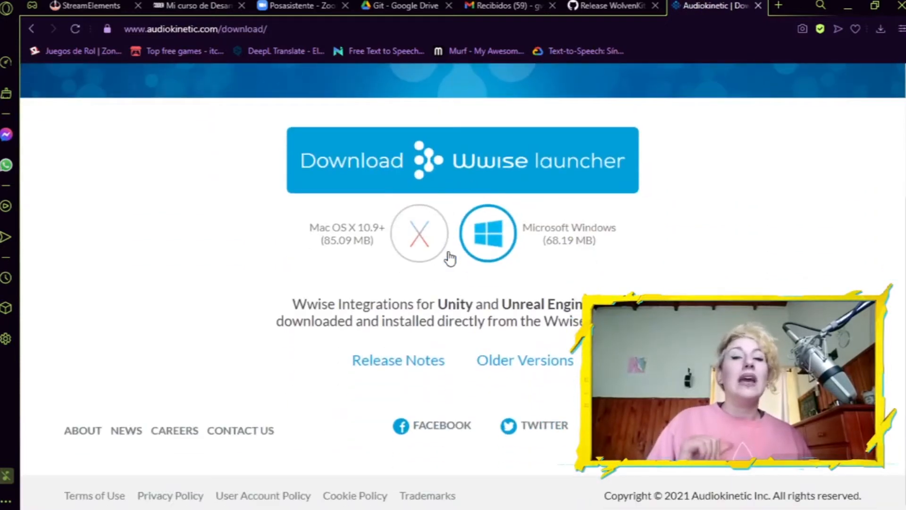
left_click(495, 235)
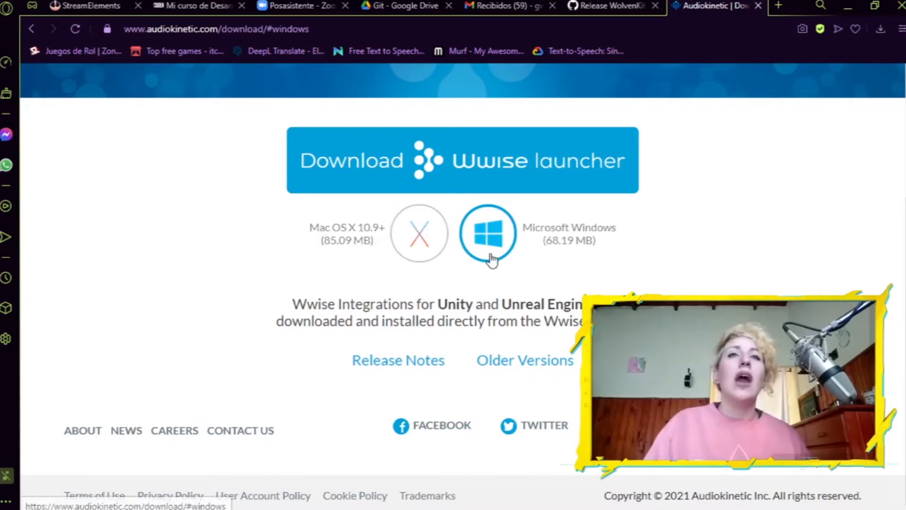
left_click(519, 364)
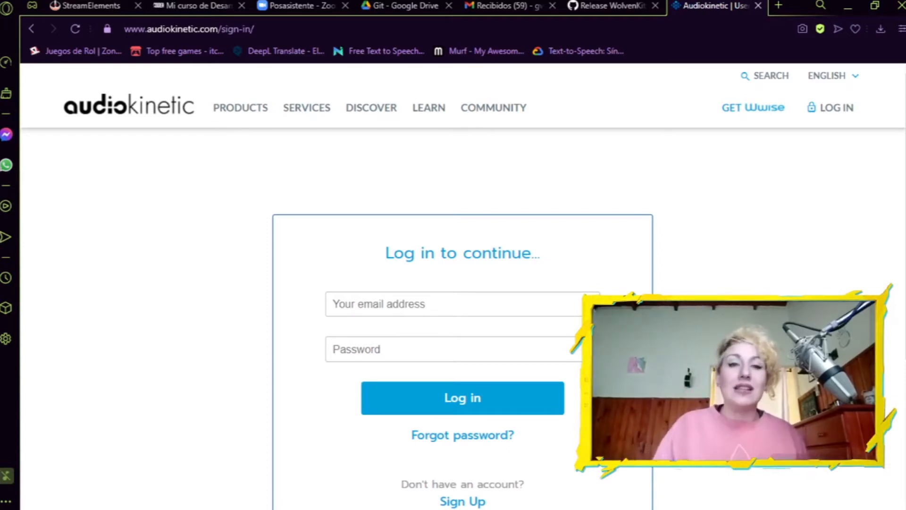
Look over the Audiokinetic login form and its Sign Up link, close the page and minimize the browser.
scroll(462, 283, "down", 5)
scroll(462, 283, "up", 5)
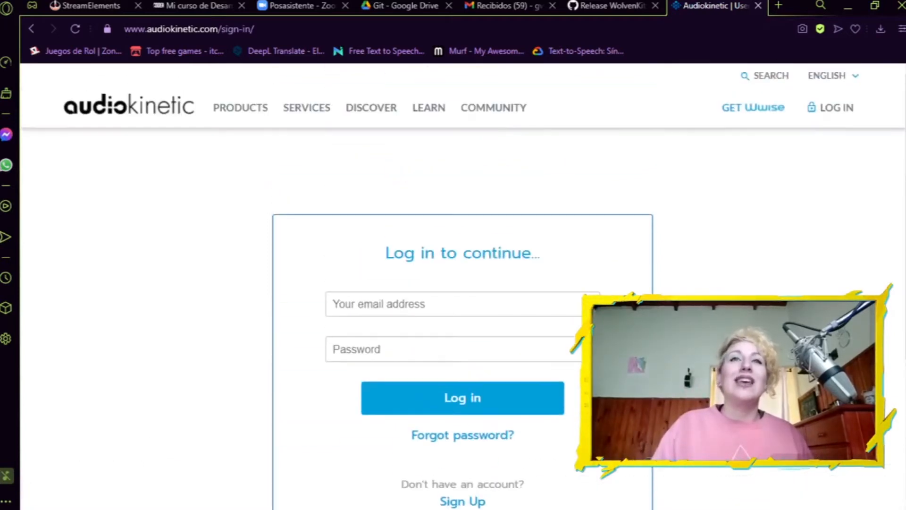
scroll(462, 283, "down", 1)
scroll(462, 283, "down", 4)
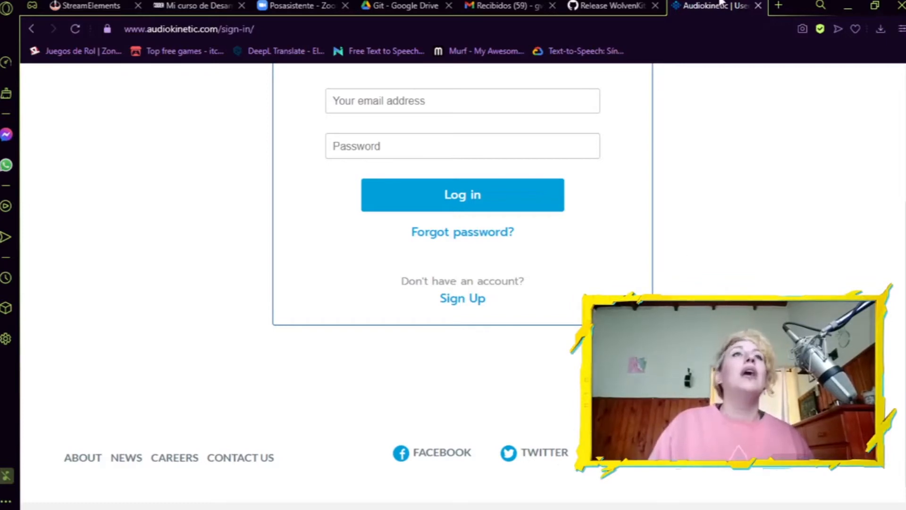
left_click(757, 5)
left_click(847, 14)
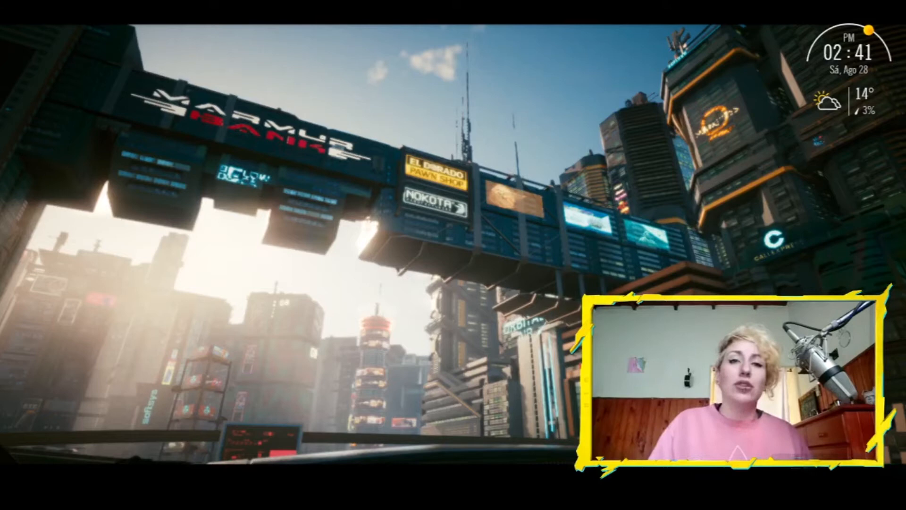
Search Windows for wwise, launch Wwise Launcher and maximize its window.
left_click(12, 35)
type("wwise")
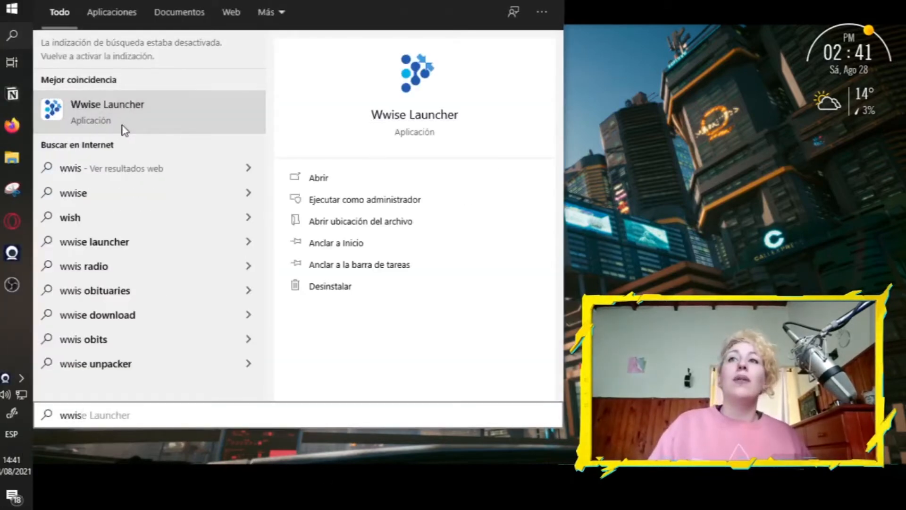
left_click(122, 125)
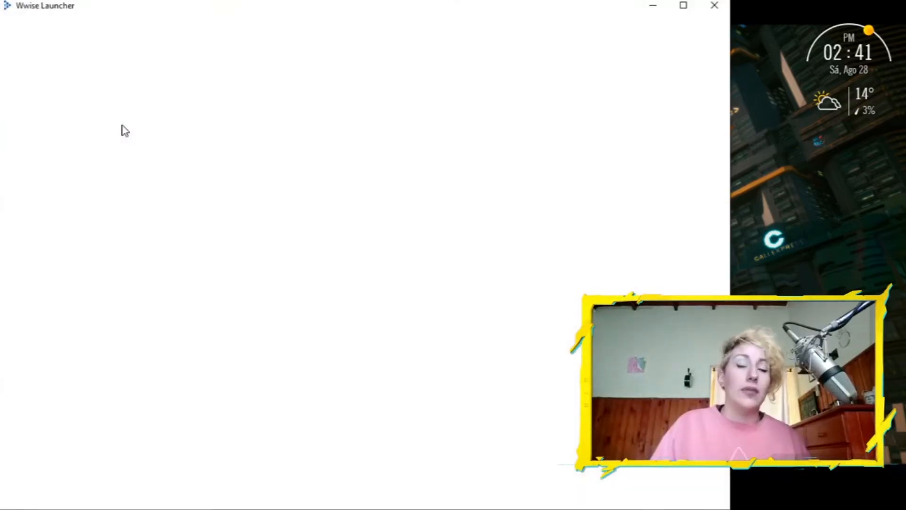
left_click(683, 6)
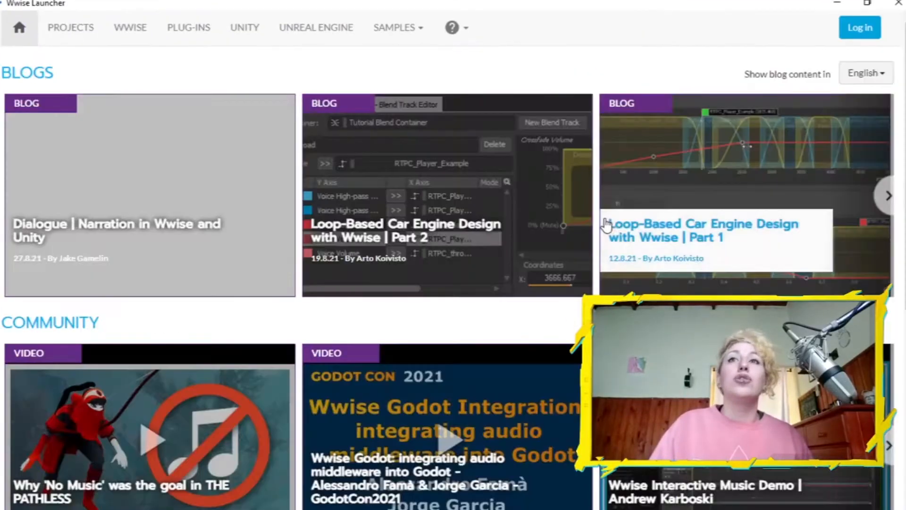
Bring up the Wwise versions page, check the latest builds offered and set the new-version filter to All.
left_click(130, 27)
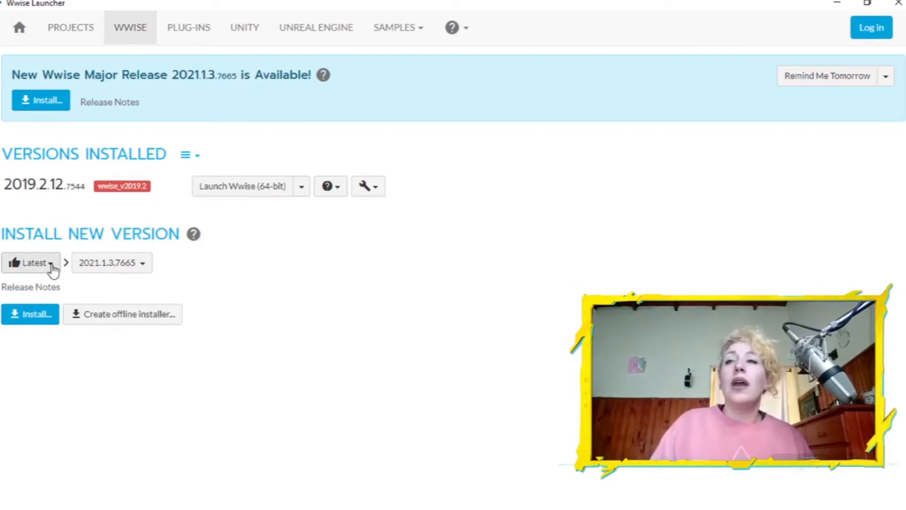
left_click(142, 267)
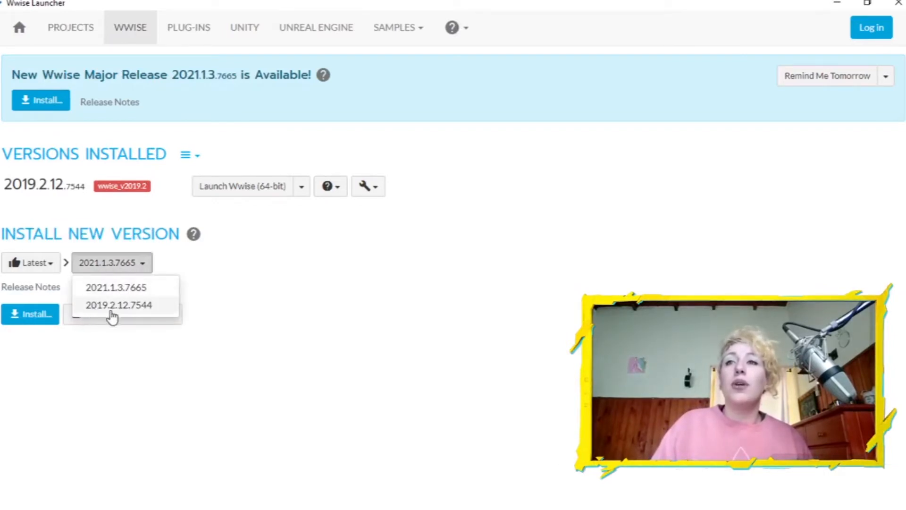
left_click(85, 268)
left_click(47, 268)
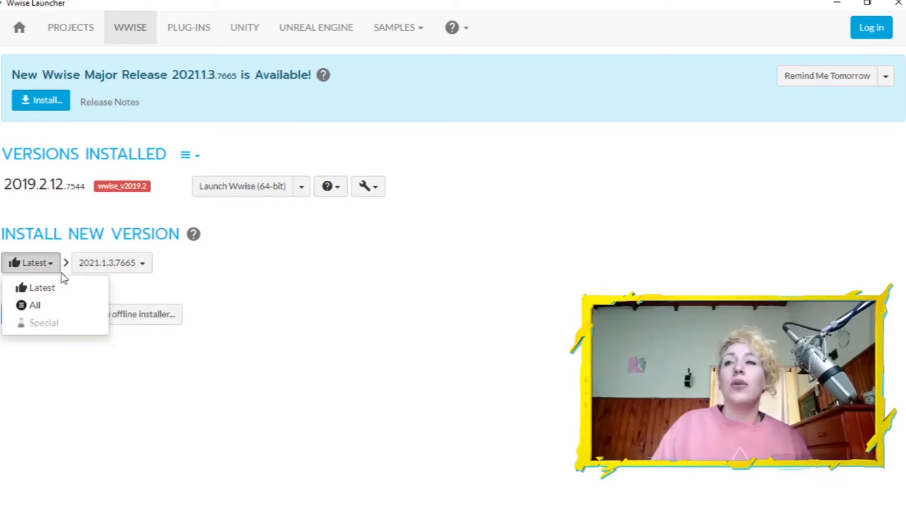
left_click(34, 305)
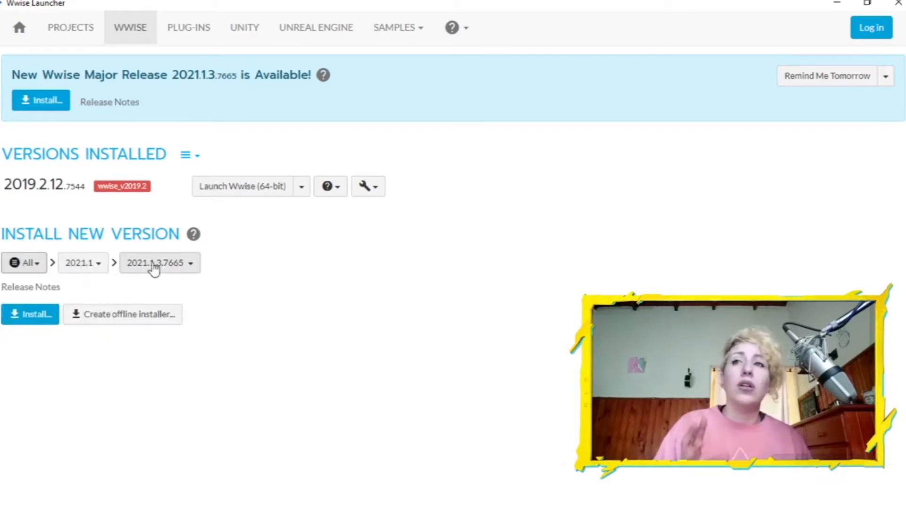
Select the 2019.2 release for installation and show its list of available builds.
left_click(98, 263)
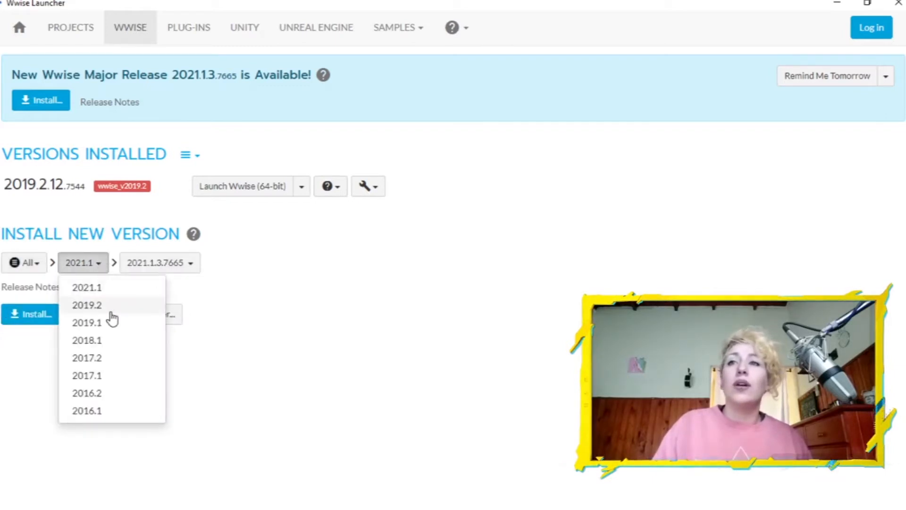
left_click(87, 306)
left_click_drag(12, 183, 46, 183)
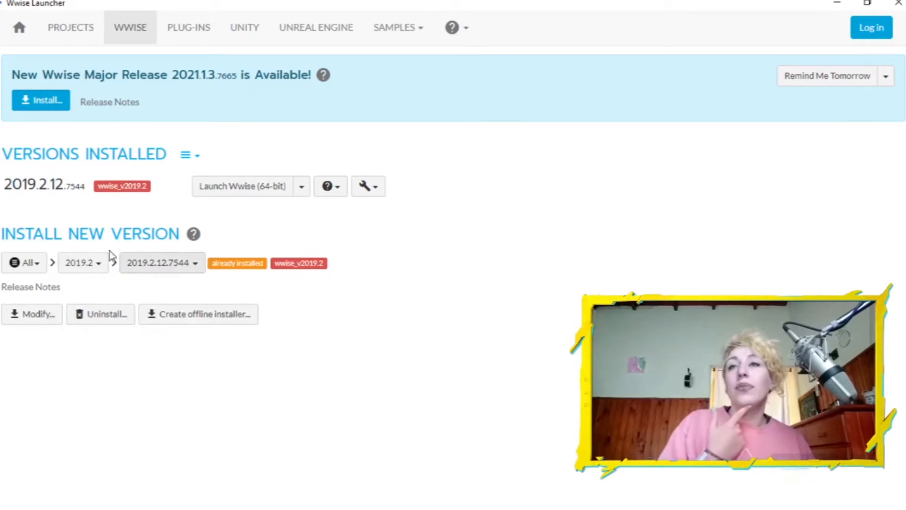
left_click(147, 265)
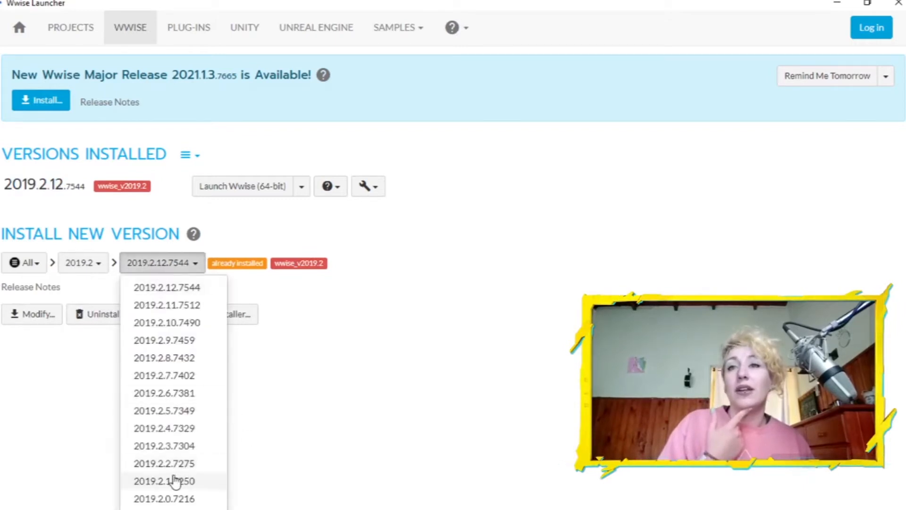
left_click(504, 318)
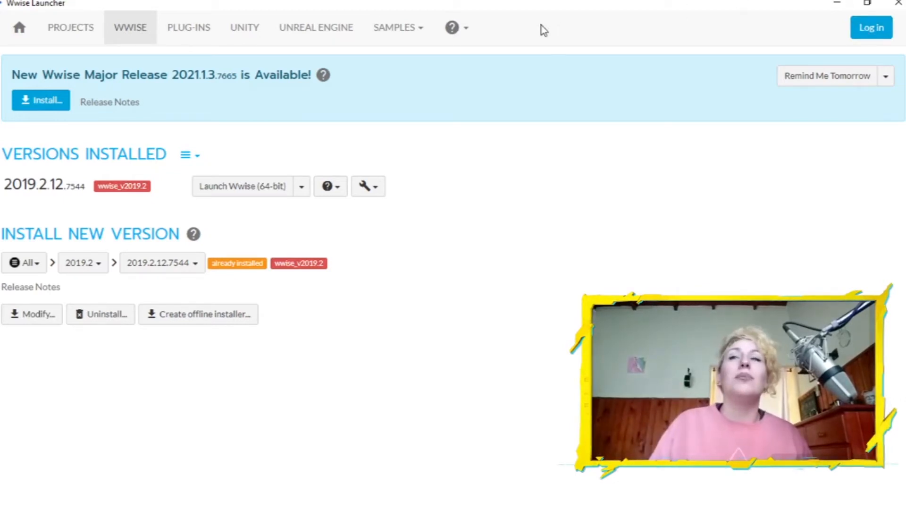
View the installed plug-ins, return to the Wwise versions page and point out the new major release notice.
left_click(198, 31)
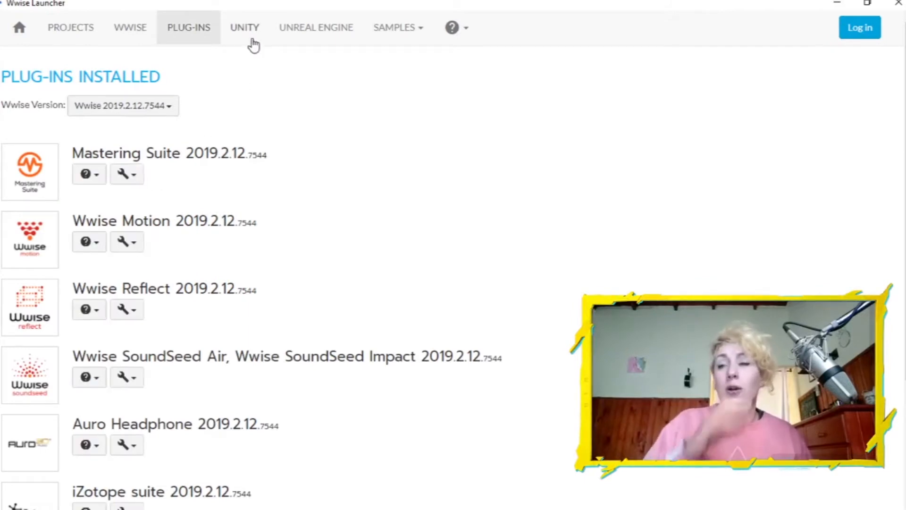
left_click(125, 31)
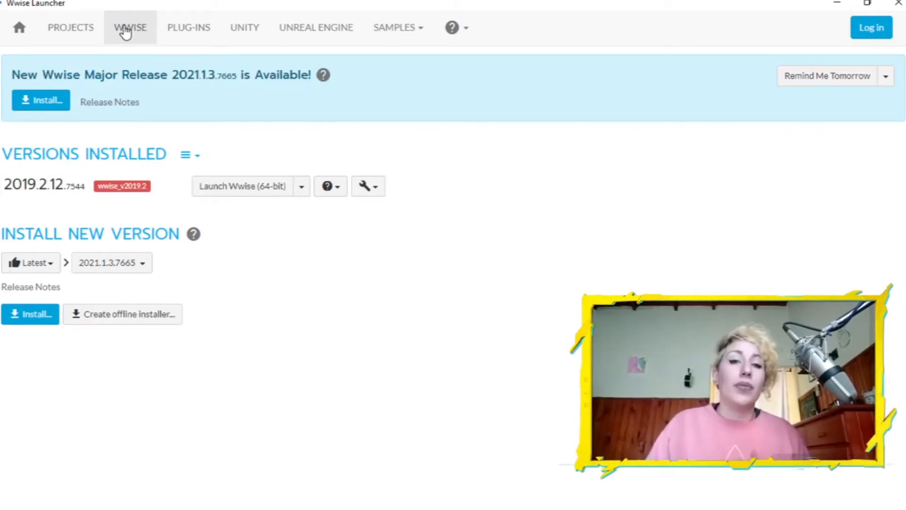
left_click_drag(59, 80, 283, 75)
left_click(299, 76)
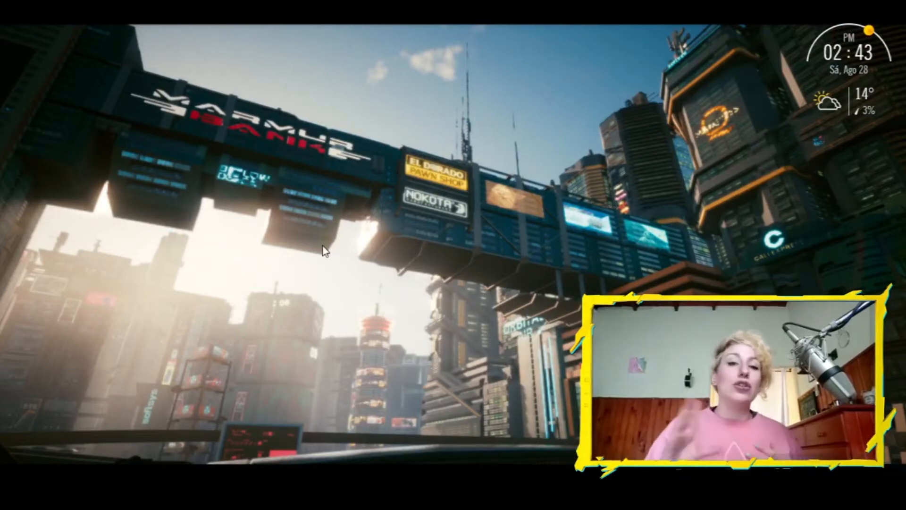
Switch to the Opera browser and go to drive.google.com in place of the WolvenKit release page.
mouse_move(2, 241)
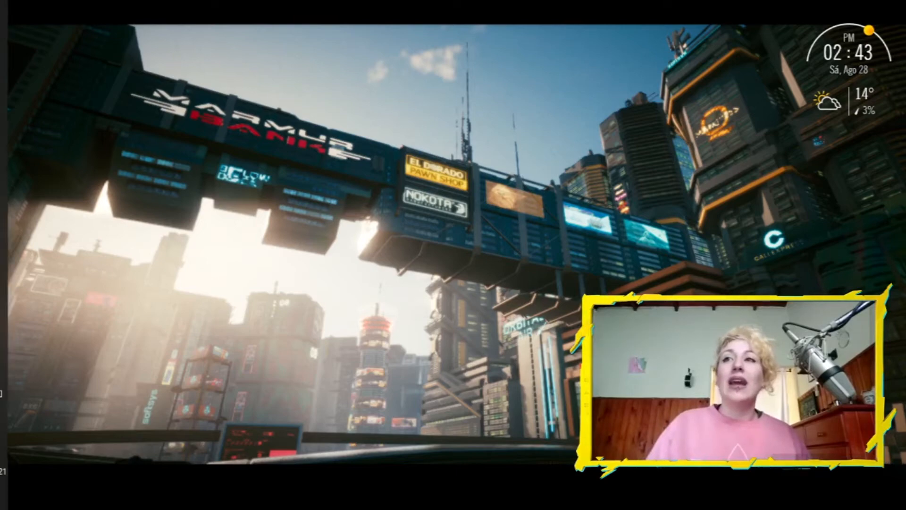
left_click(11, 220)
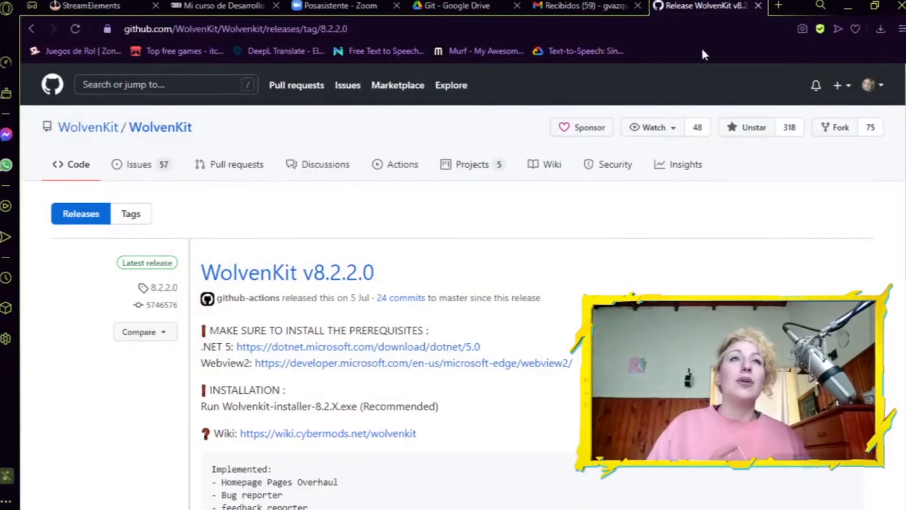
left_click(660, 29)
type("dr")
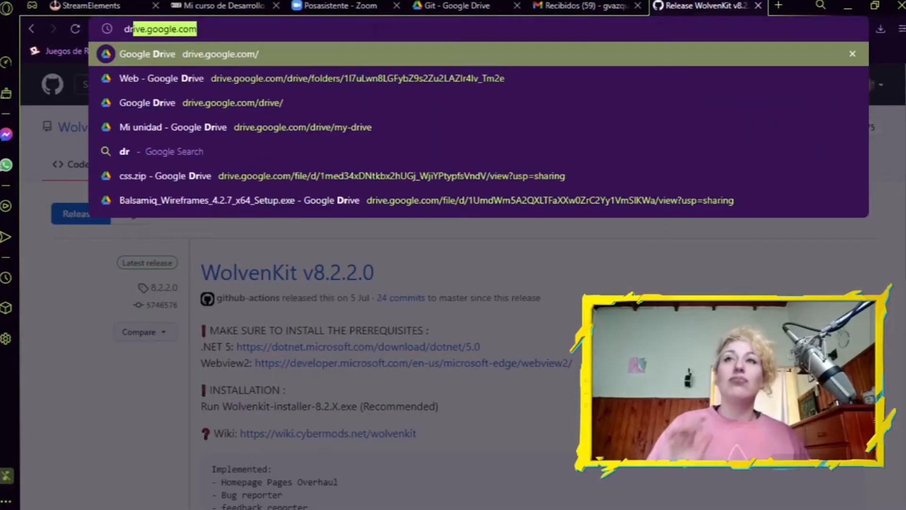
key("Return")
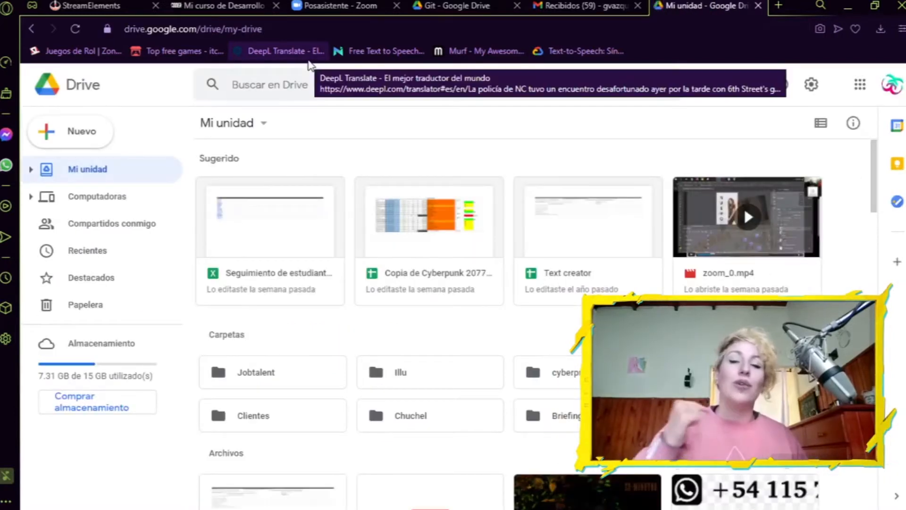
Open the Copia de Cyberpunk 2077 Song/Music list spreadsheet, close the Drive page and display the Complete Radio List sheet.
scroll(521, 330, "down", 2)
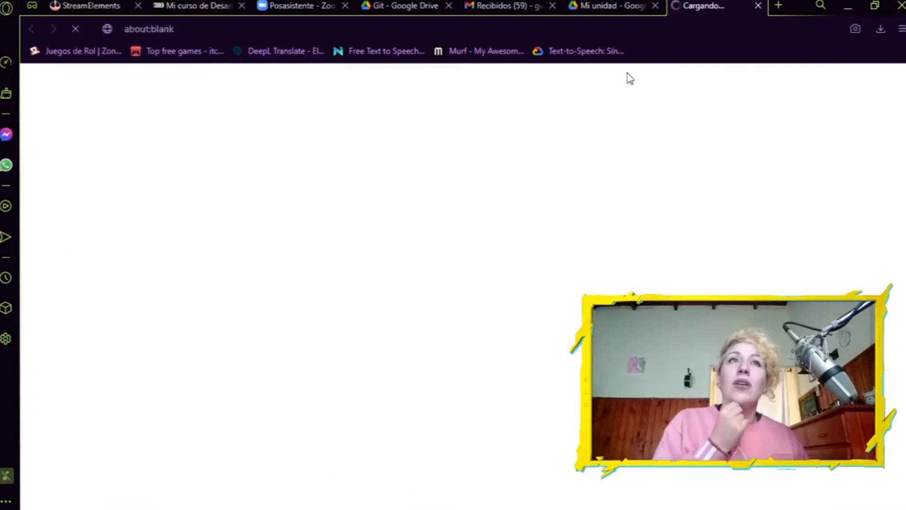
middle_click(597, 4)
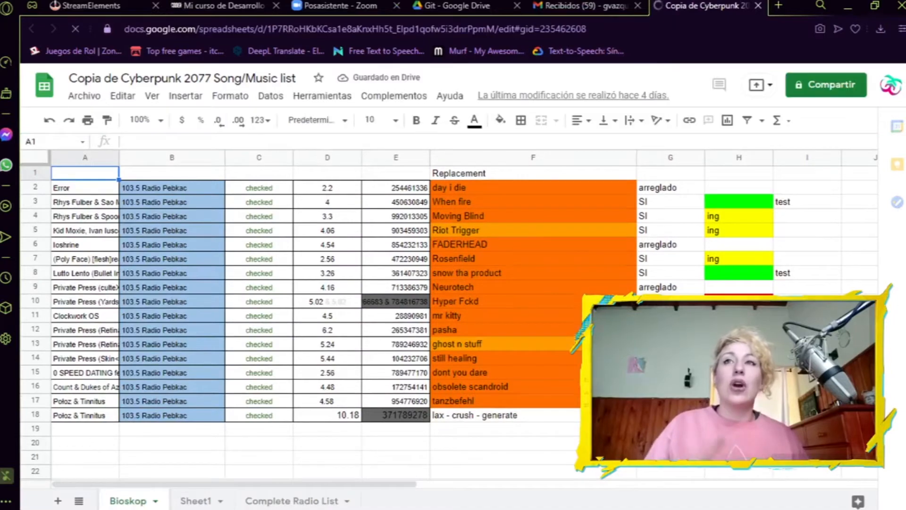
left_click(286, 499)
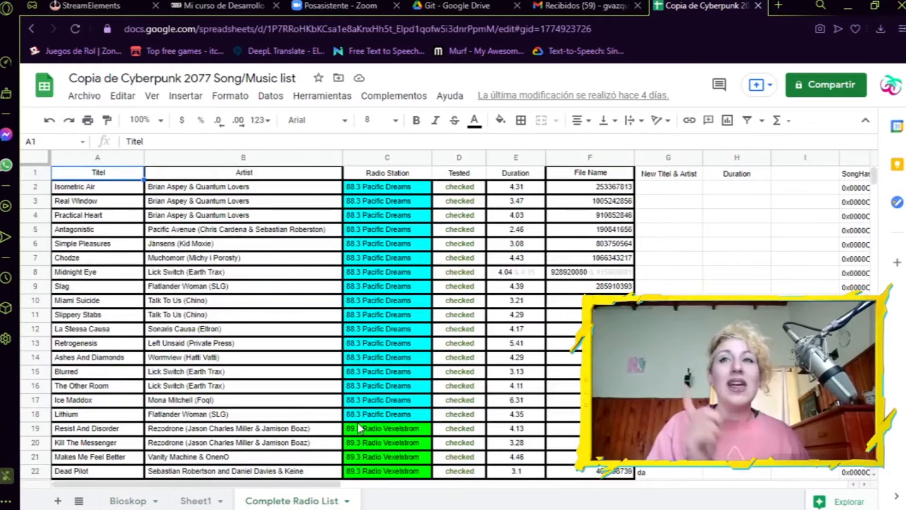
Examine the Complete Radio List's stations, durations and file names, including the SongHashToInfo column, and return to the first rows.
left_click_drag(75, 187, 589, 286)
left_click(669, 314)
scroll(394, 316, "down", 16)
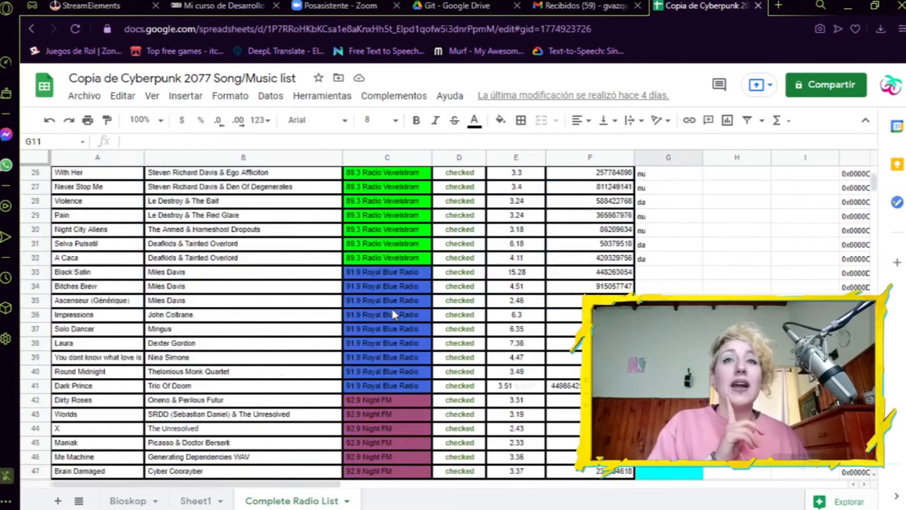
scroll(393, 316, "down", 6)
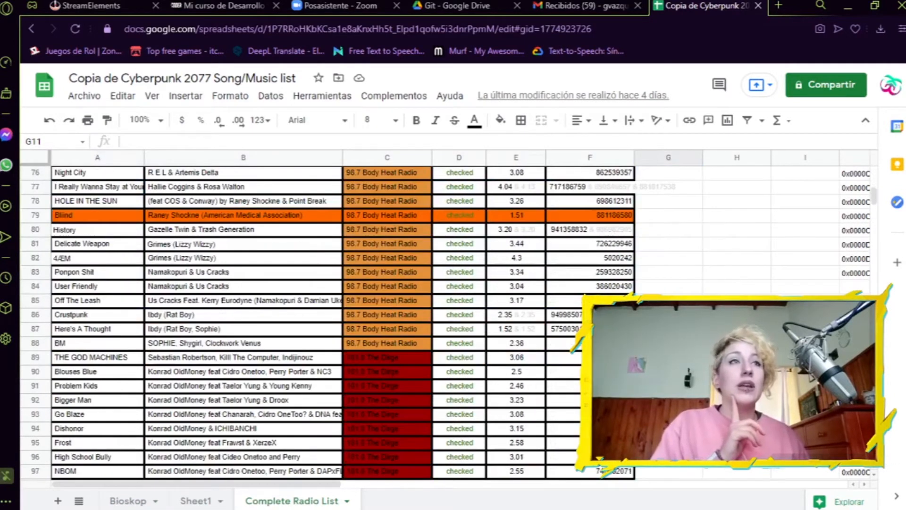
left_click_drag(289, 484, 459, 483)
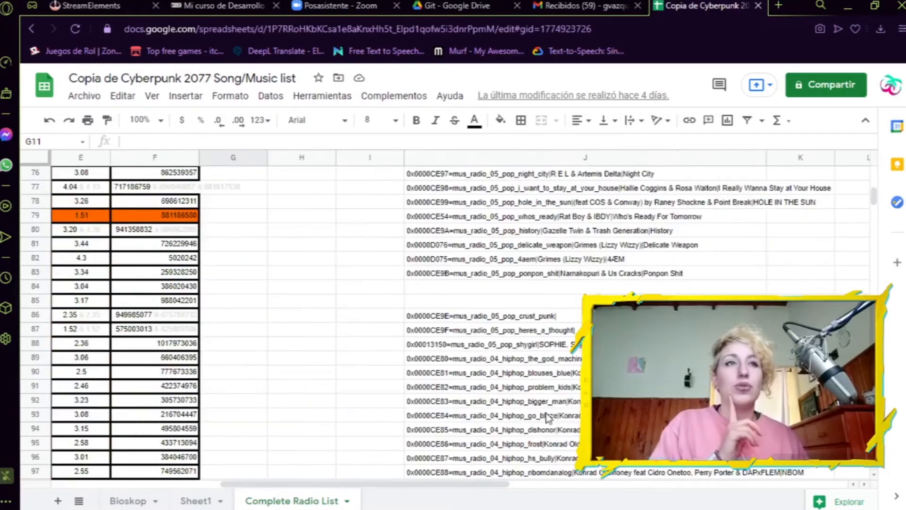
scroll(546, 418, "up", 20)
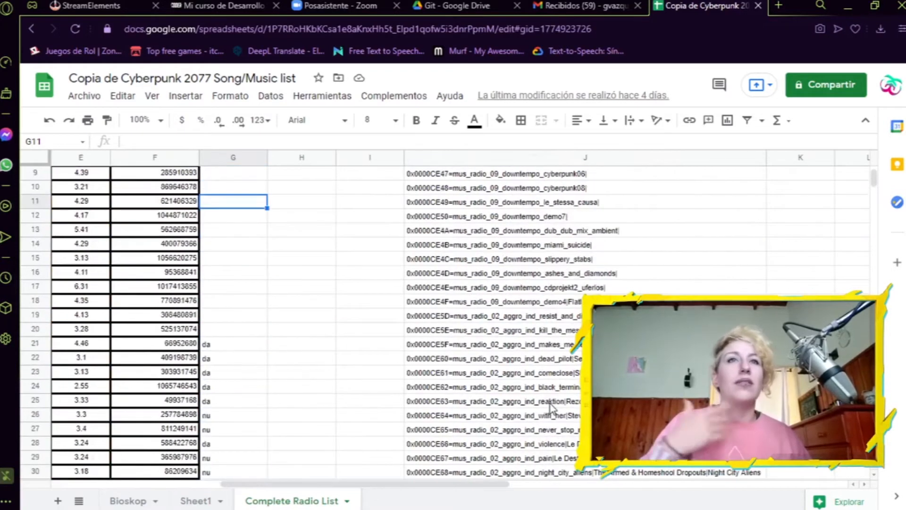
scroll(551, 407, "up", 3)
left_click_drag(446, 206, 446, 302)
left_click(206, 344)
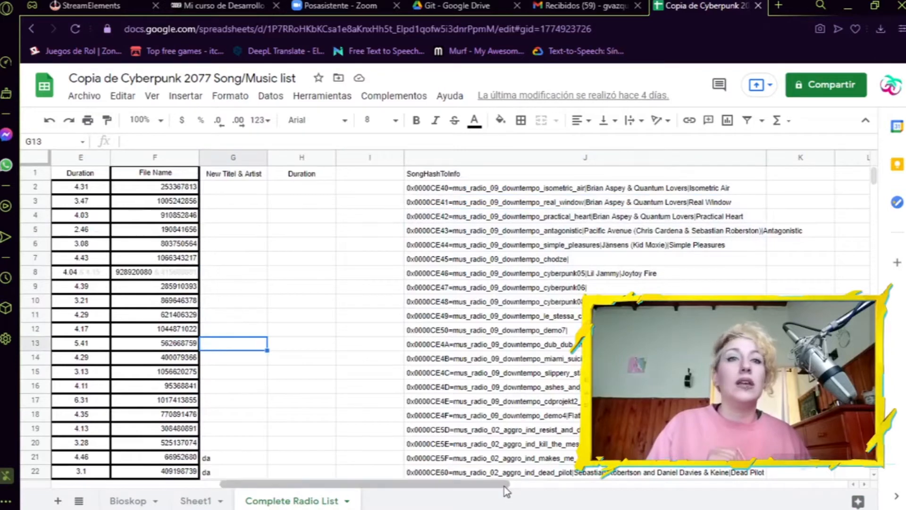
Examine the File Name column of the 88.3 Pacific Dreams songs from cell F2 down to F13.
left_click_drag(504, 484, 355, 484)
left_click(592, 190)
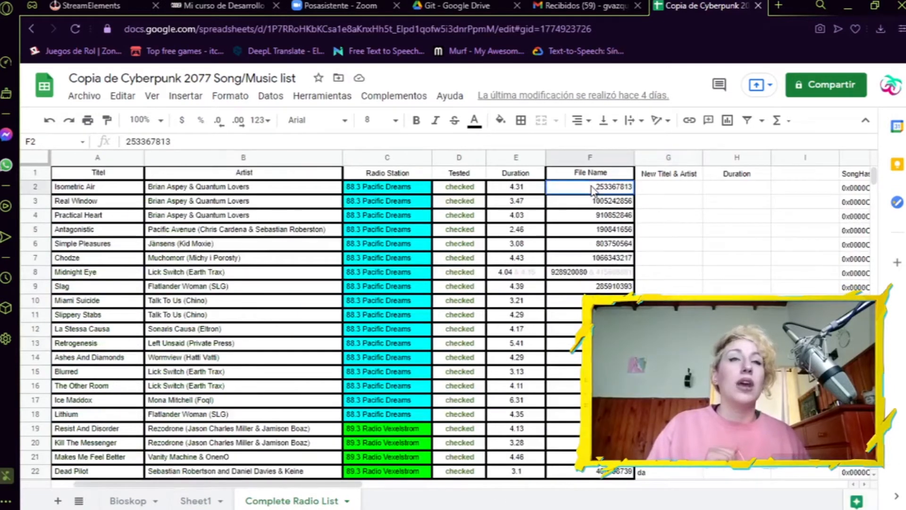
key("Down")
key("Down")
key("Down")
key("Down")
key("Down")
key("Down")
key("Down")
key("Down")
key("Down")
key("Down")
key("Down")
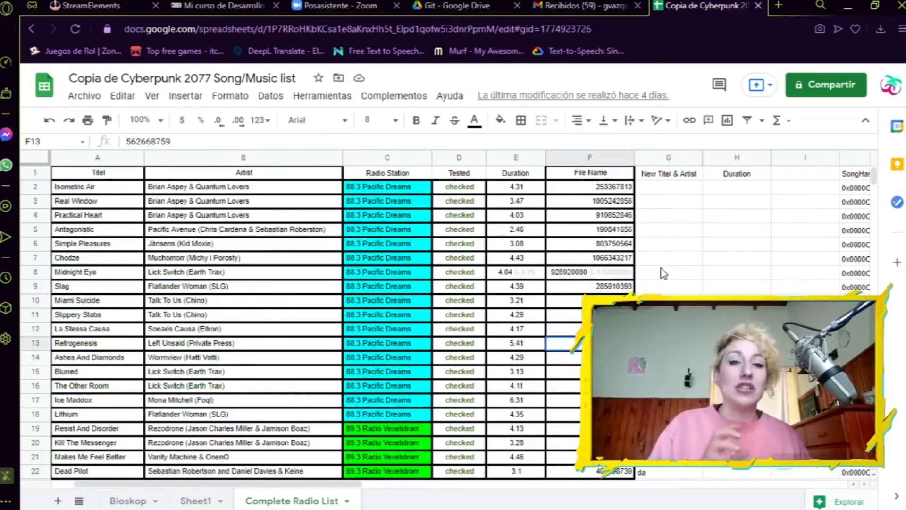
Review the remaining stations and the notes at the list's end, highlighting the 106.9 30 Principales entries in B127:F136.
scroll(662, 272, "down", 15)
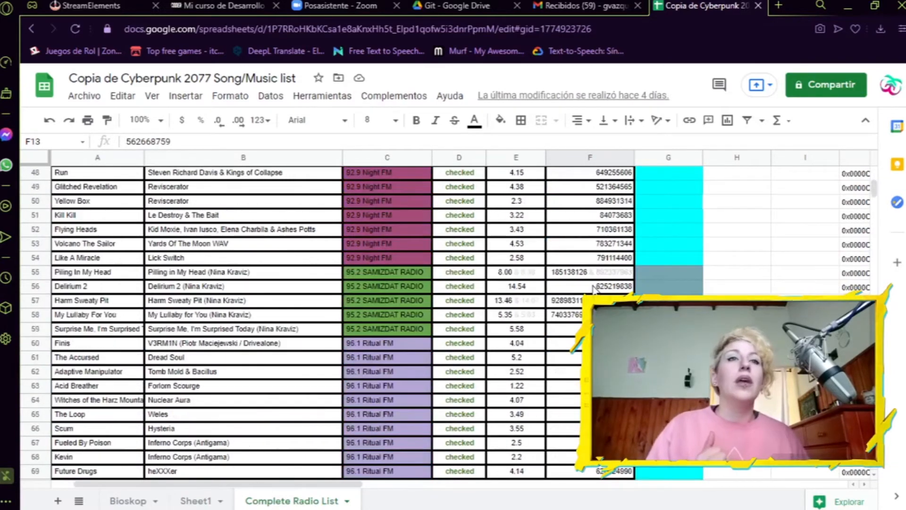
scroll(593, 288, "down", 18)
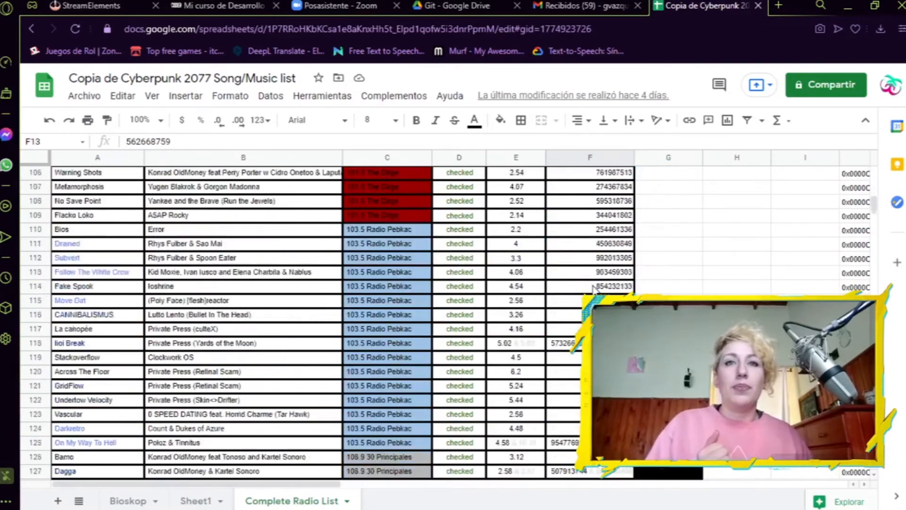
scroll(594, 288, "down", 17)
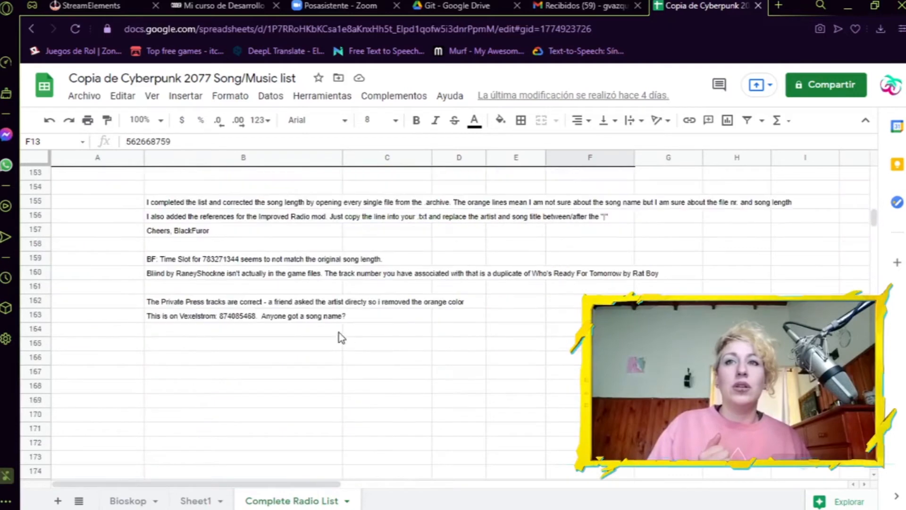
scroll(340, 337, "up", 10)
left_click_drag(236, 357, 602, 257)
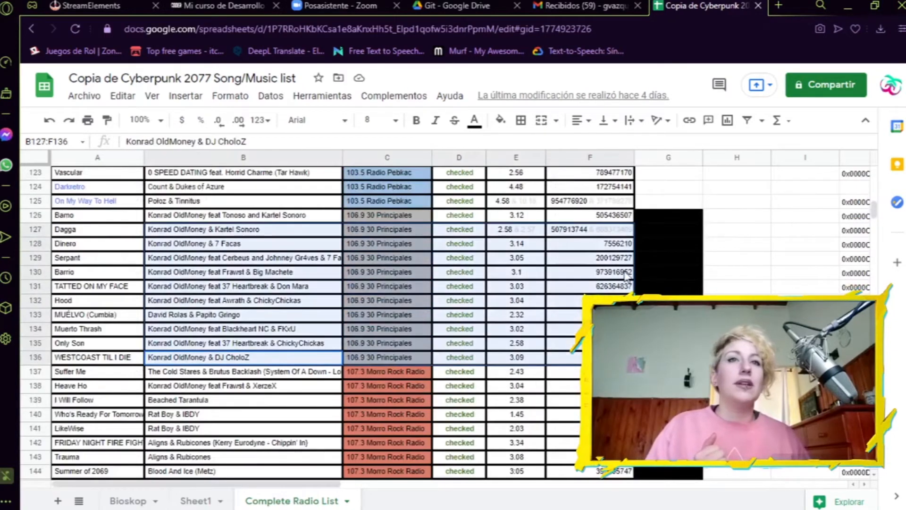
scroll(601, 258, "up", 10)
left_click_drag(566, 300, 245, 470)
scroll(589, 283, "up", 6)
left_click(590, 229)
scroll(589, 229, "up", 4)
Look through the song entries on Sheet1 and view the Bioskop sheet with its replacement songs.
left_click(202, 501)
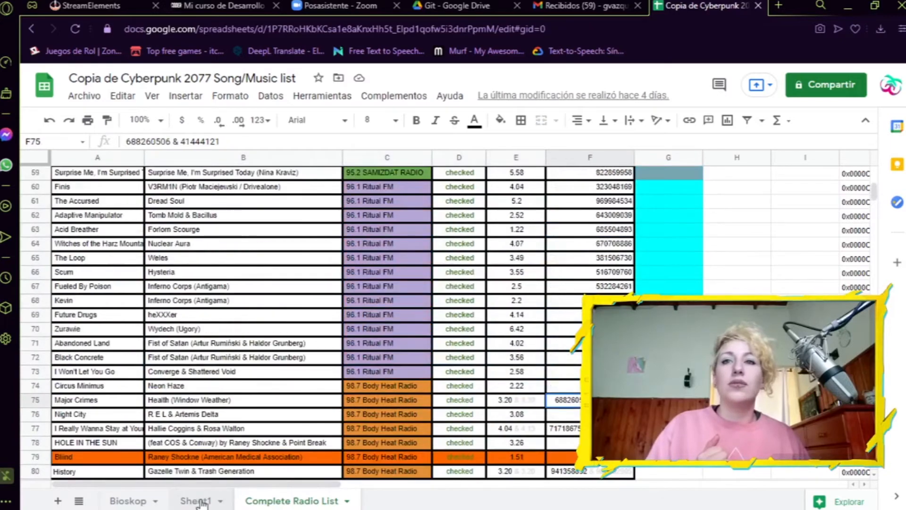
scroll(471, 389, "down", 15)
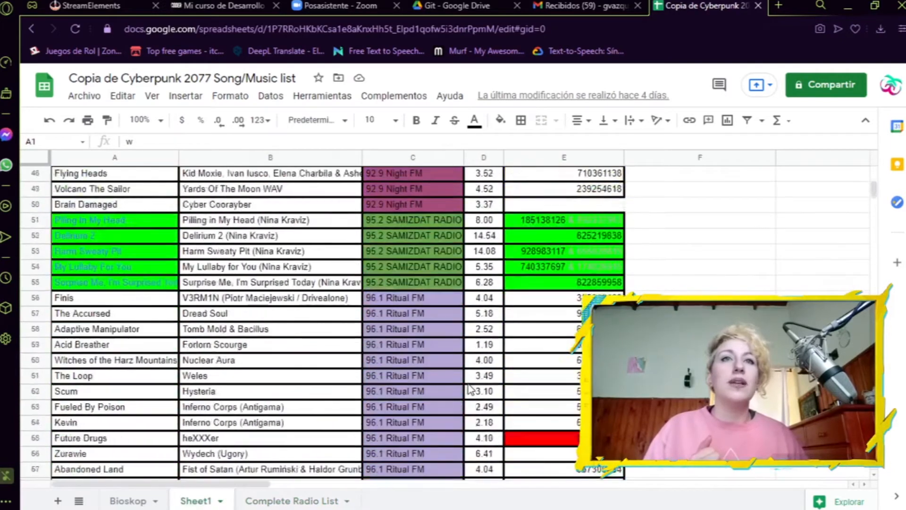
scroll(471, 389, "down", 16)
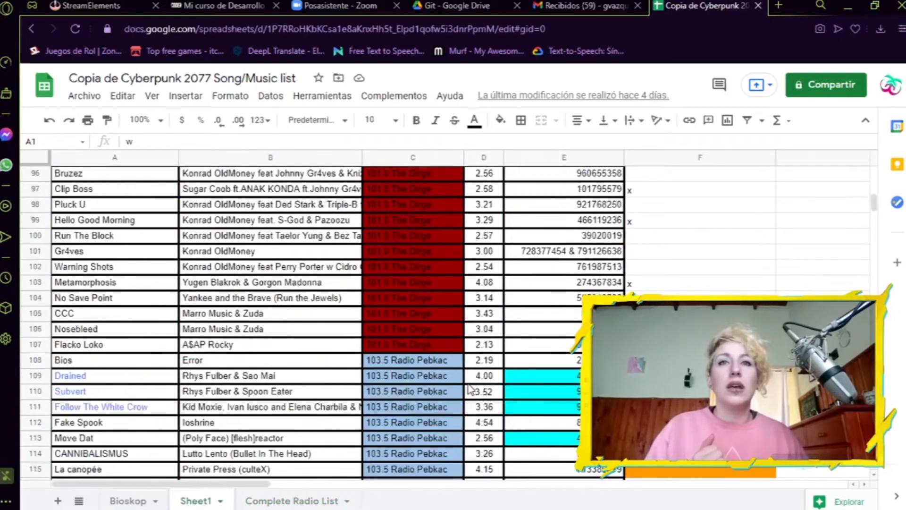
scroll(471, 389, "down", 15)
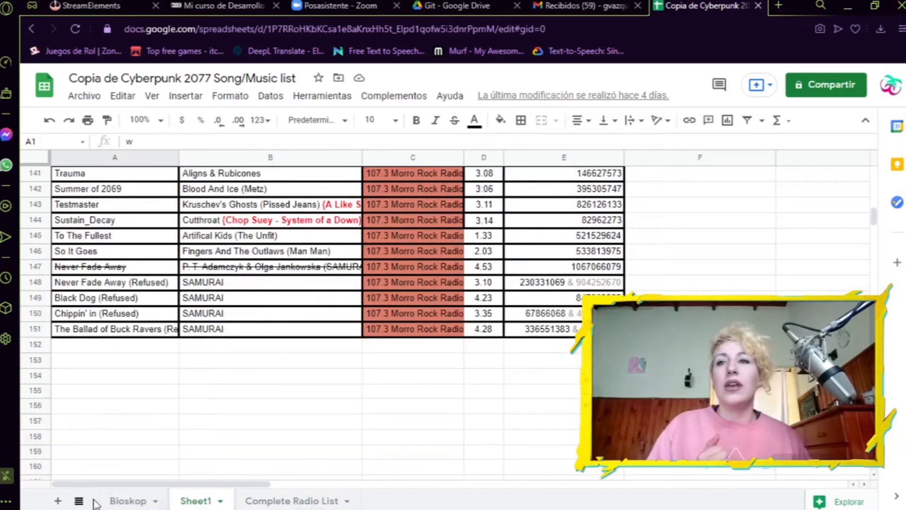
left_click(108, 501)
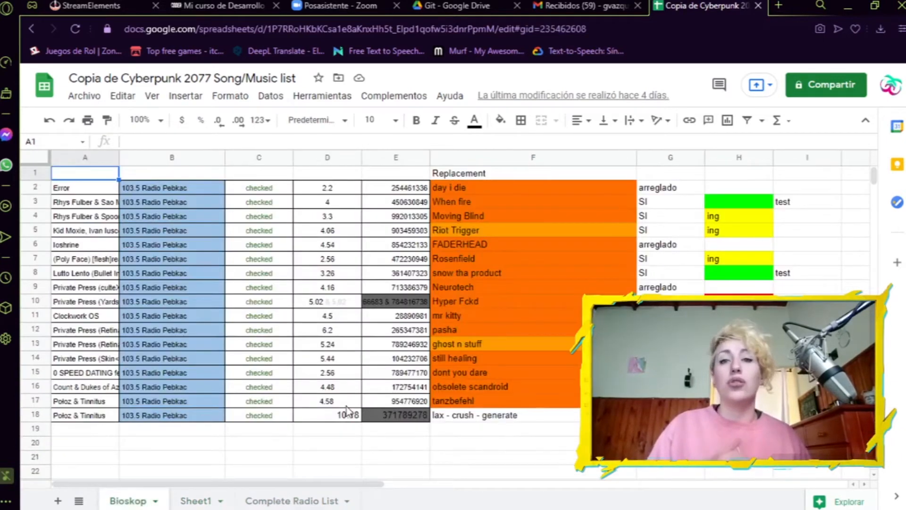
Return to the start of the Complete Radio List and highlight the 88.3 Pacific Dreams rows A2:F18.
left_click(286, 501)
scroll(873, 354, "up", 8)
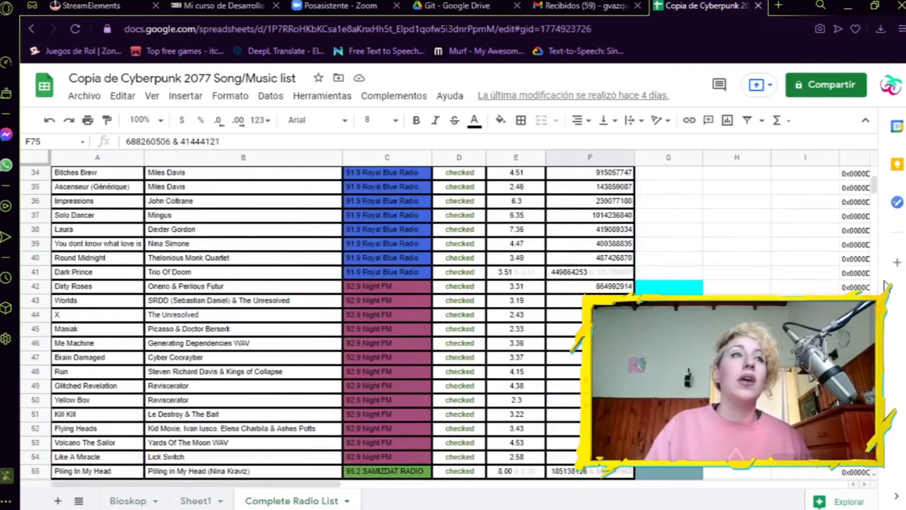
scroll(874, 193, "up", 10)
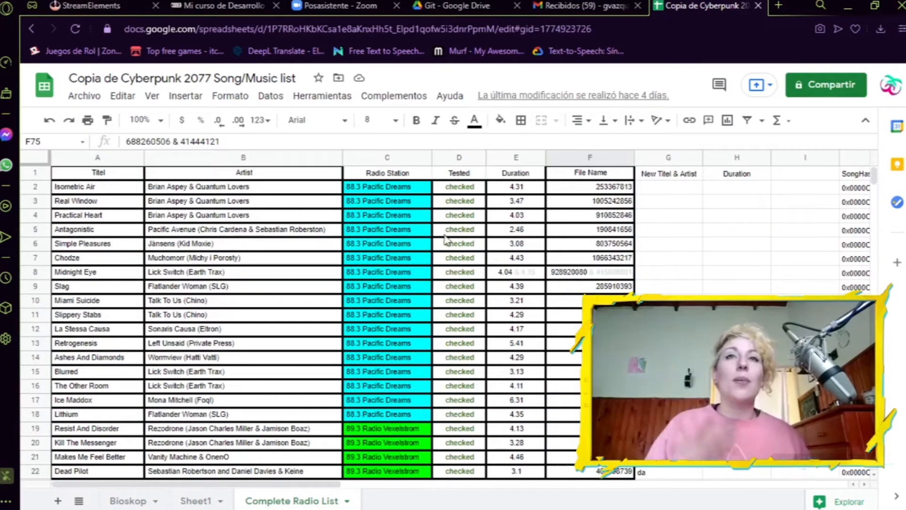
left_click(366, 191)
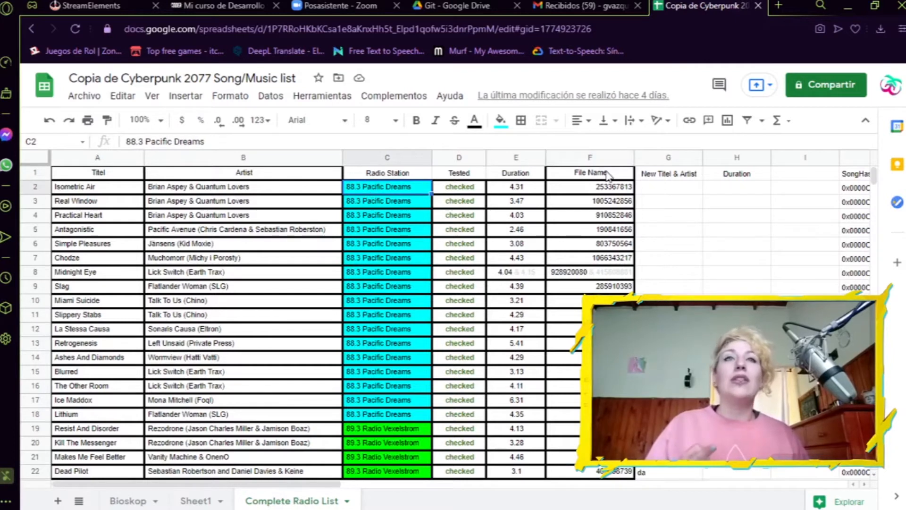
left_click_drag(592, 189, 85, 425)
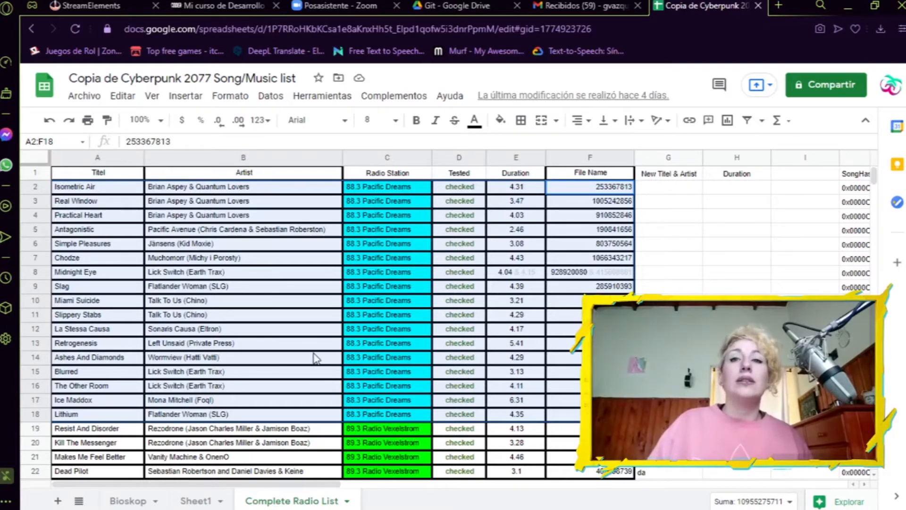
left_click(212, 272)
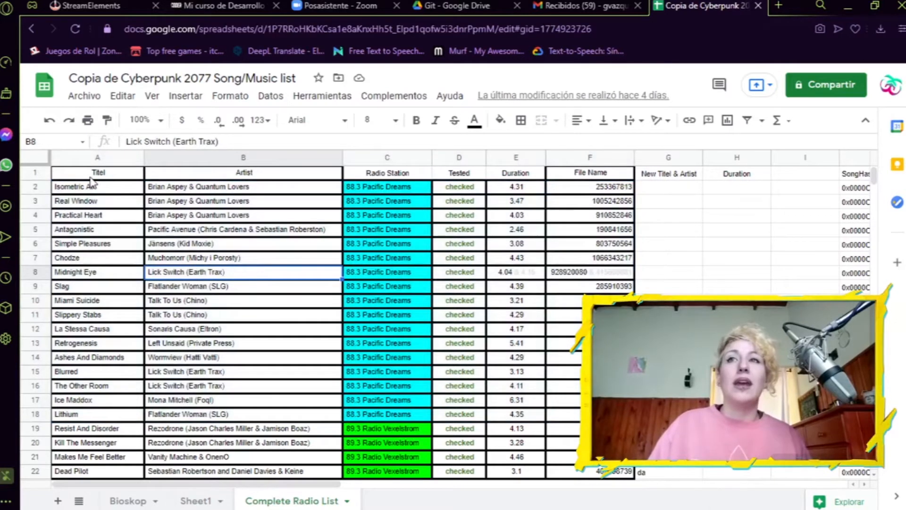
Add a new sheet to the spreadsheet and name it Video.
left_click(347, 500)
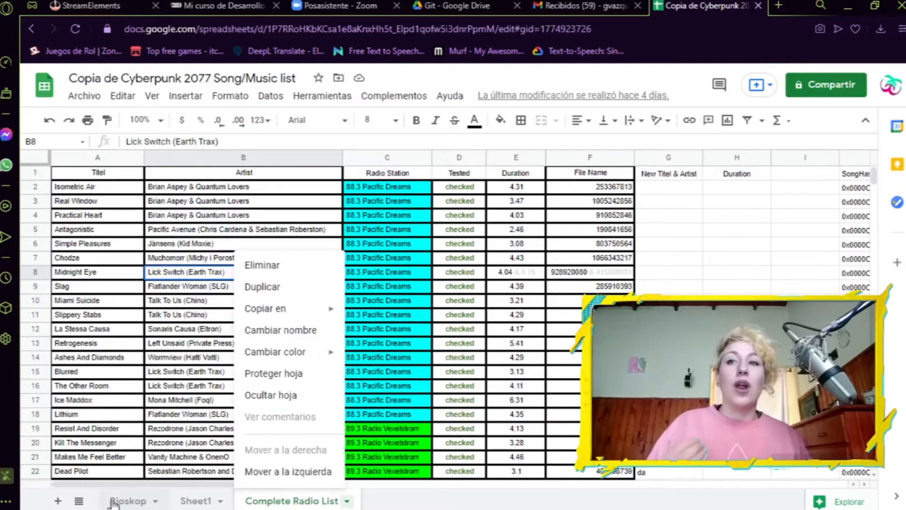
left_click(57, 501)
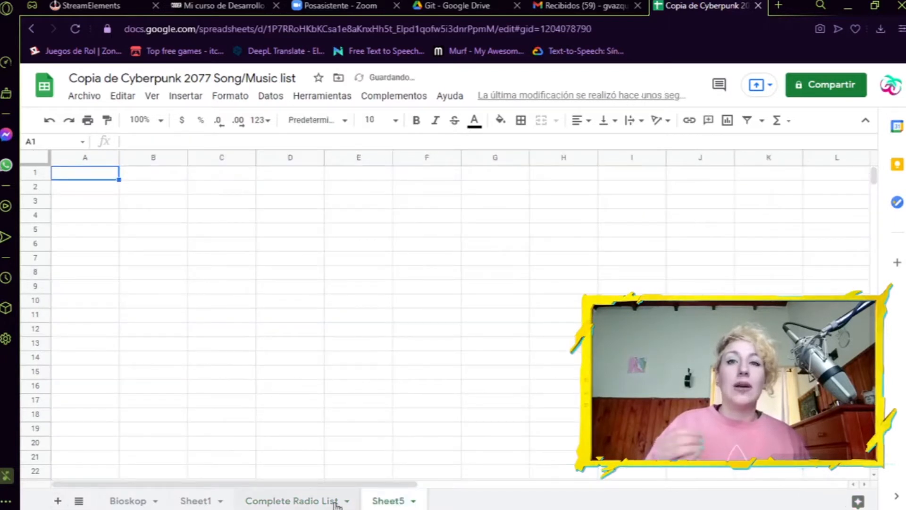
double_click(395, 503)
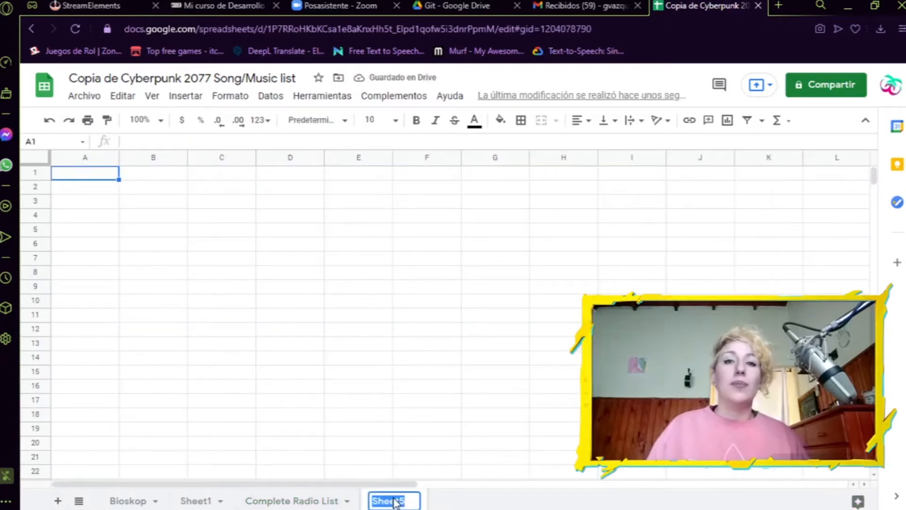
type("Video")
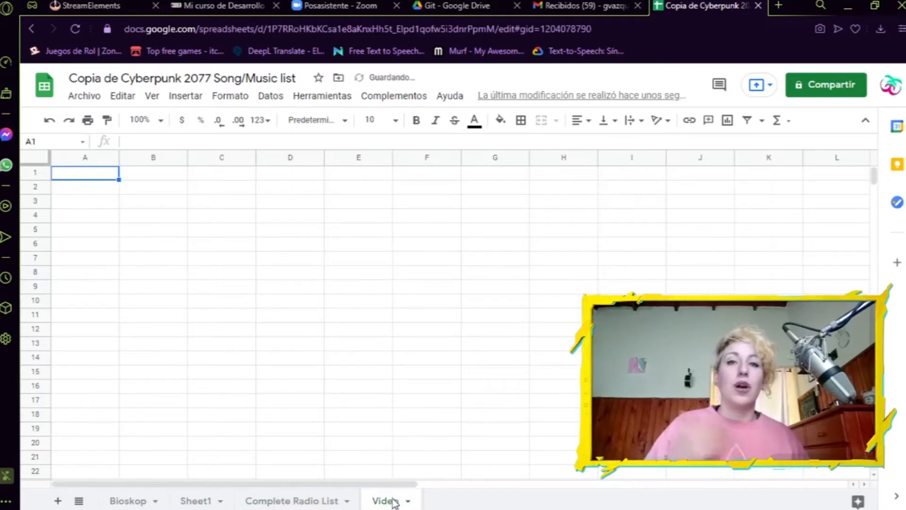
Copy the header and 88.3 Pacific Dreams rows A1:F18 from the Complete Radio List into the Video sheet at A1.
left_click(297, 500)
left_click(519, 174)
left_click_drag(71, 173, 263, 415)
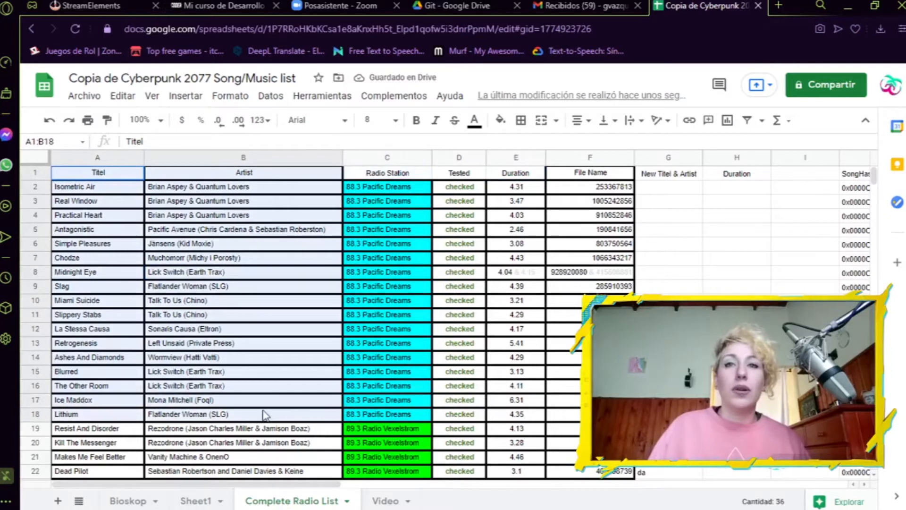
left_click_drag(413, 420, 590, 415)
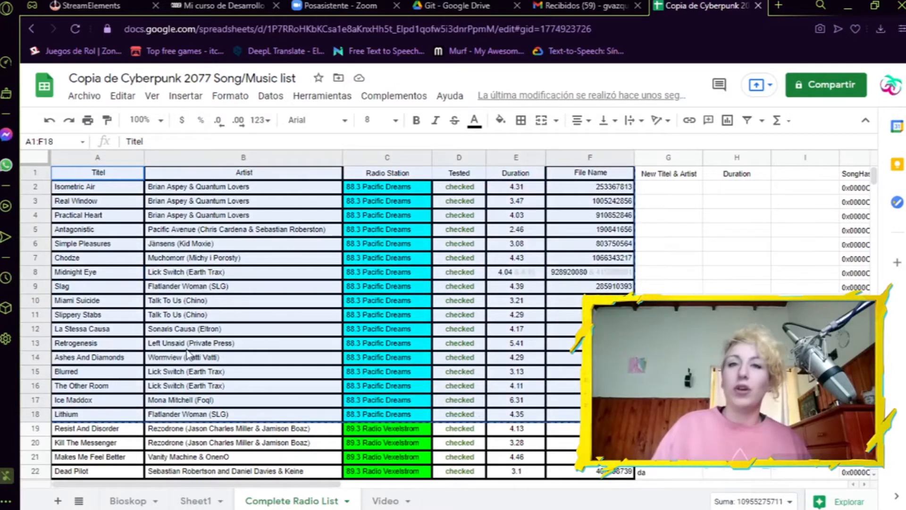
left_click(377, 500)
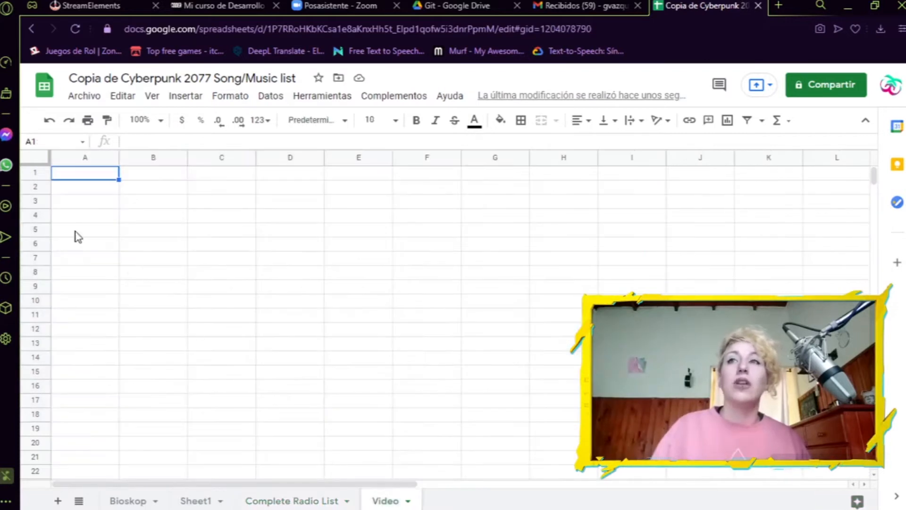
key("ctrl+v")
left_click(531, 317)
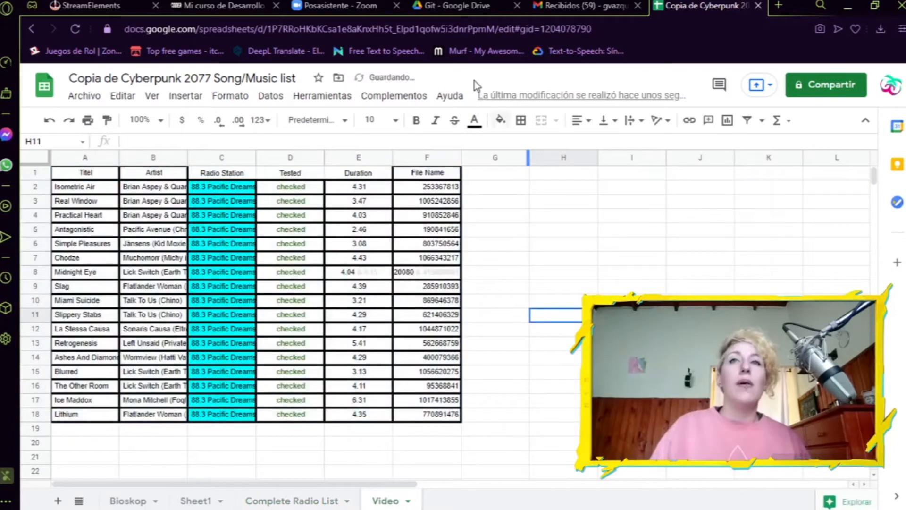
Widen the Artist, Radio Station, Duration and File Name columns on the Video sheet.
double_click(459, 156)
left_click_drag(393, 157, 425, 158)
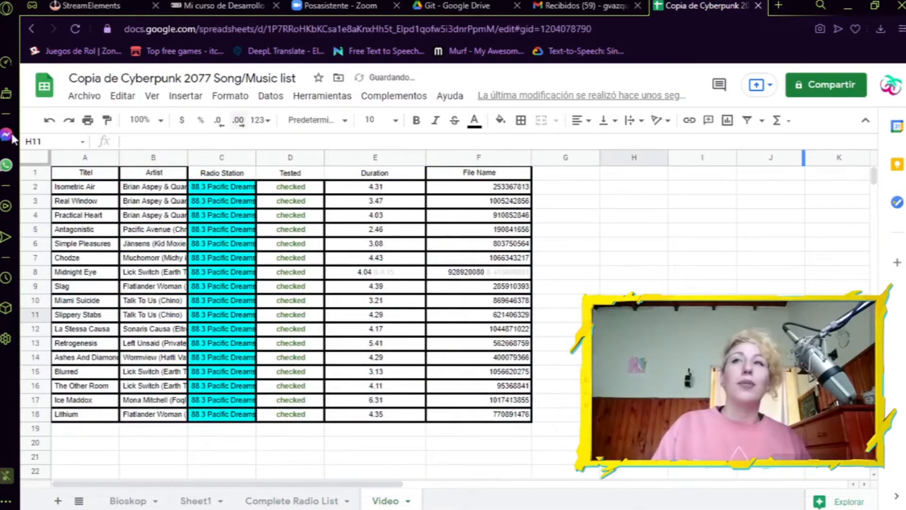
left_click(94, 97)
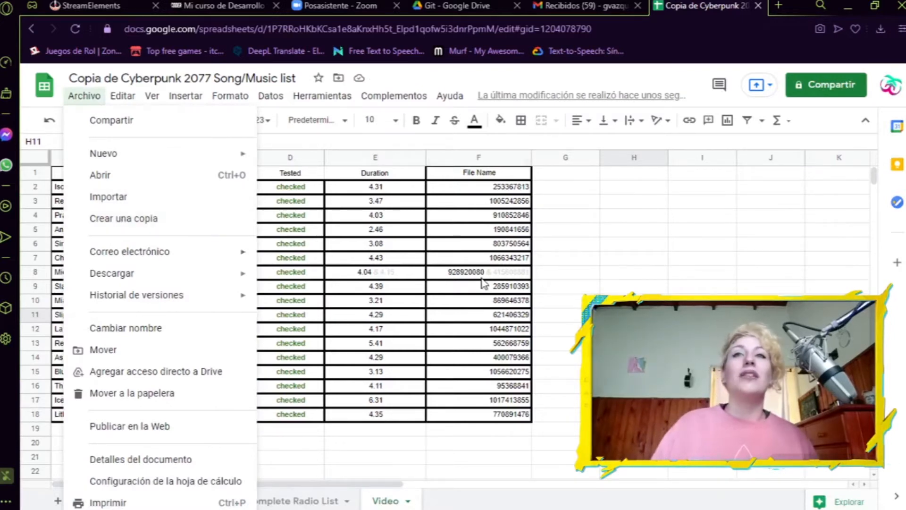
key("Escape")
left_click_drag(255, 155, 318, 154)
left_click_drag(186, 160, 246, 159)
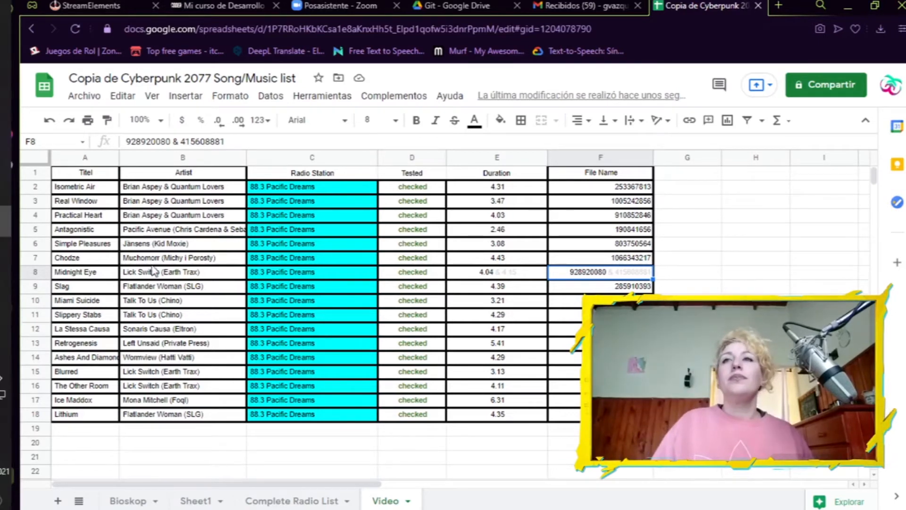
Point out the empty column beside File Name and highlight the Replacement column F1:F18 on the Bioskop sheet as the example.
left_click(191, 260)
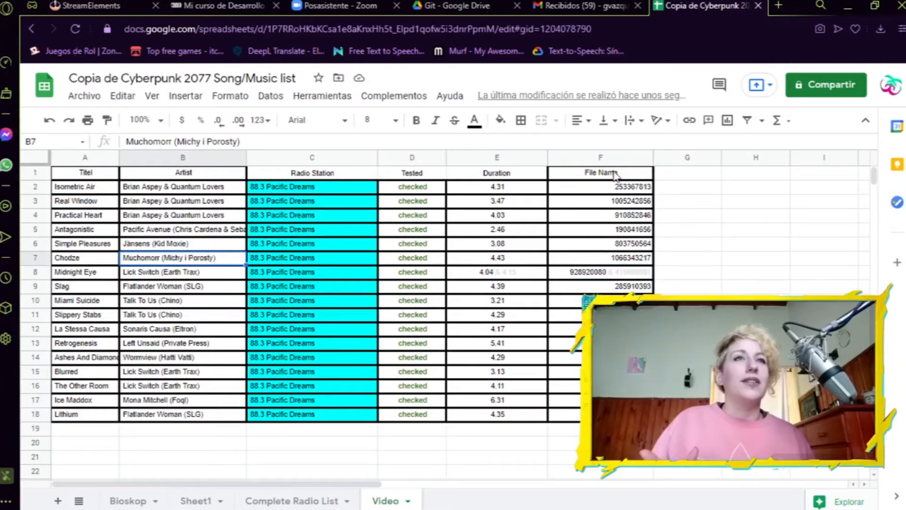
left_click(702, 193)
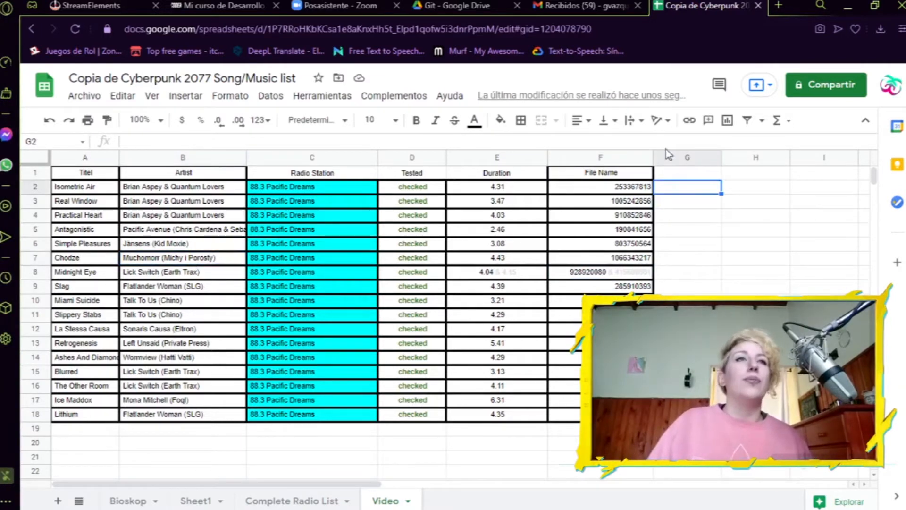
left_click(128, 499)
left_click(465, 216)
left_click_drag(467, 174, 471, 422)
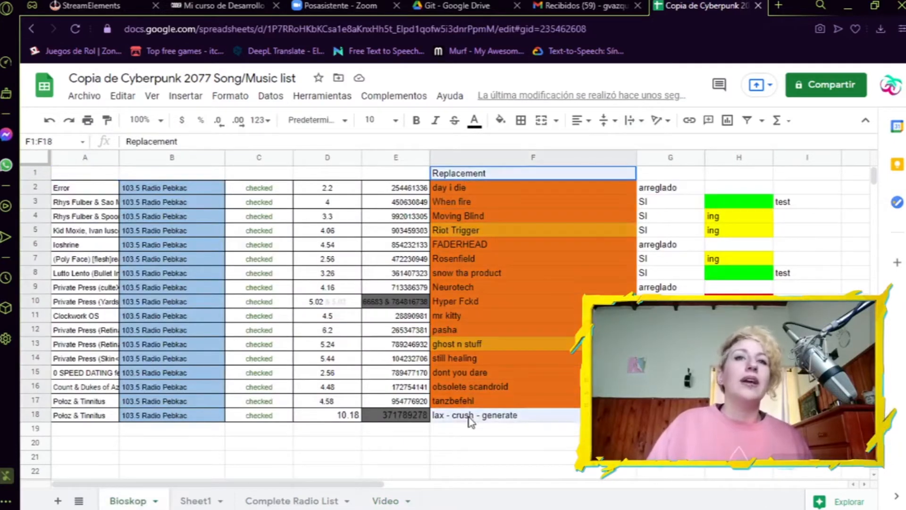
Examine the replacement song titles listed in the Replacement column on the Bioskop sheet.
left_click(513, 372)
left_click_drag(472, 203, 469, 374)
left_click(507, 390)
left_click(479, 302)
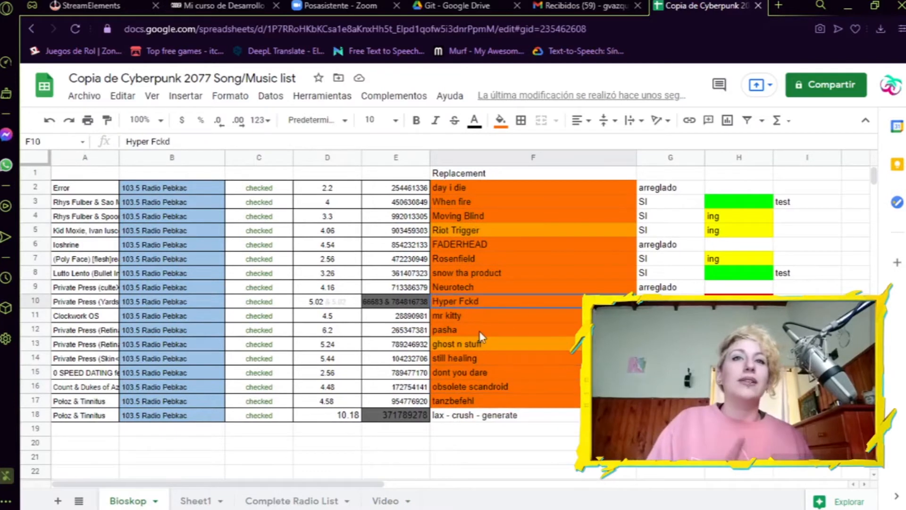
left_click(440, 321)
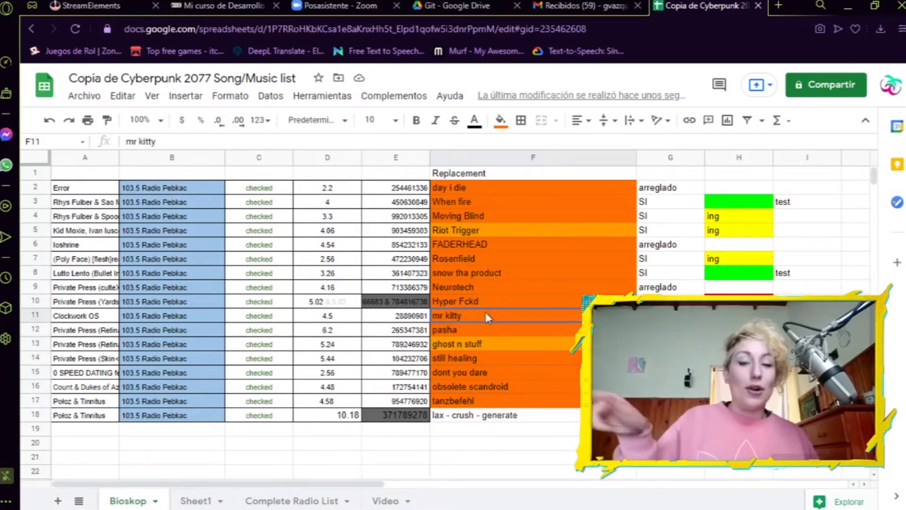
double_click(448, 360)
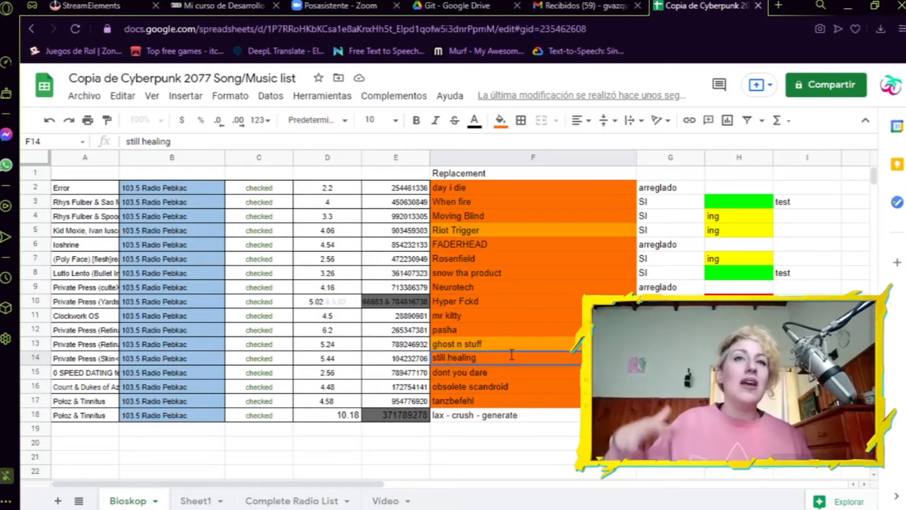
left_click(454, 176)
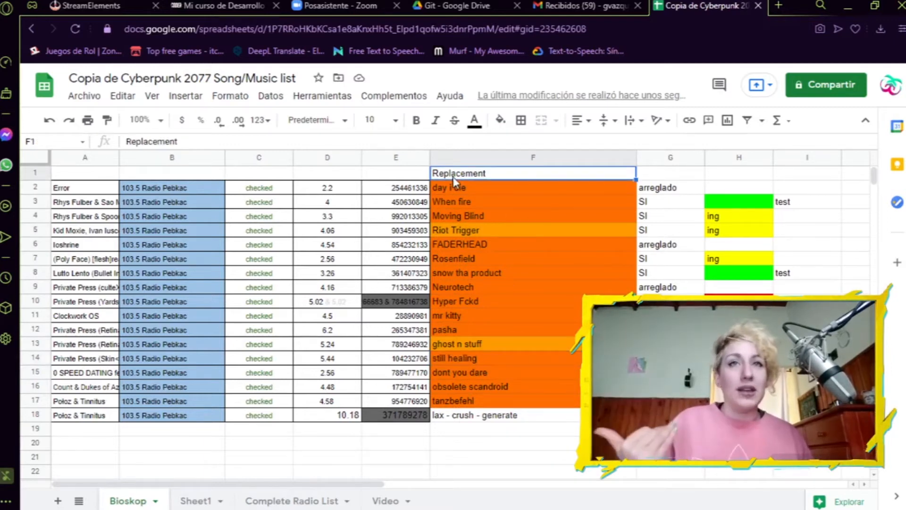
left_click(481, 273)
Examine the status and testing notes in columns G to I beside the replacements on the Bioskop sheet.
left_click(721, 159)
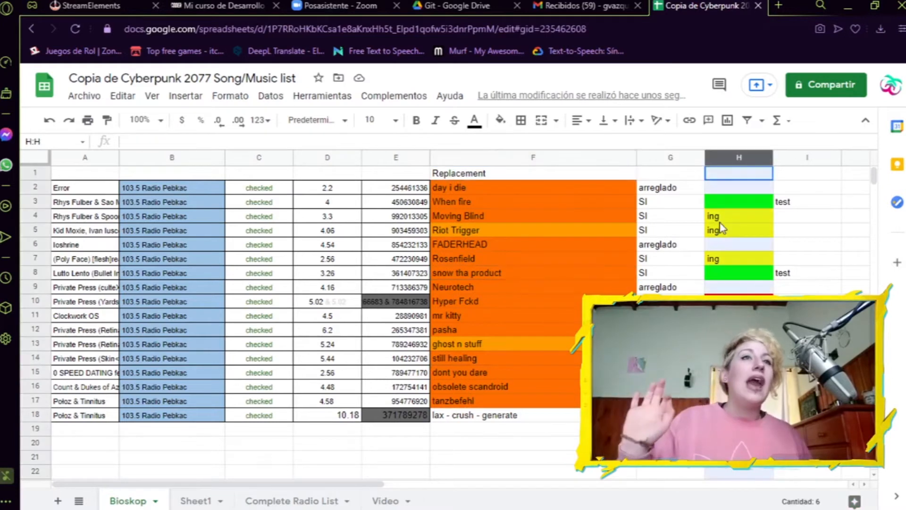
left_click(670, 175)
left_click_drag(657, 202, 769, 402)
left_click(786, 401)
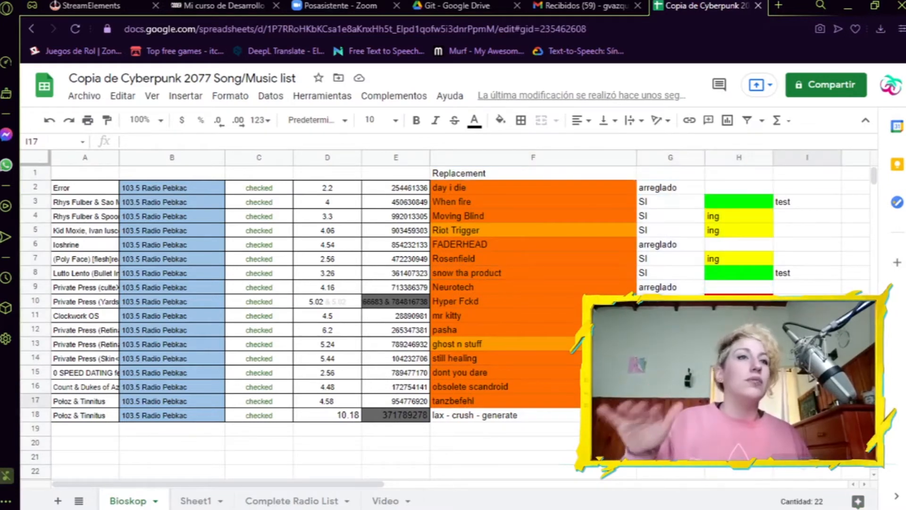
left_click(691, 244)
key("ctrl+c")
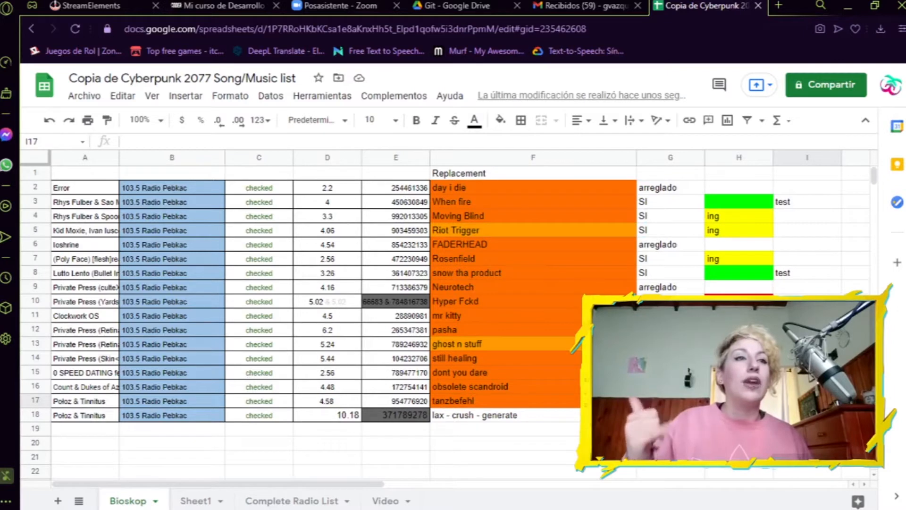
left_click(645, 219)
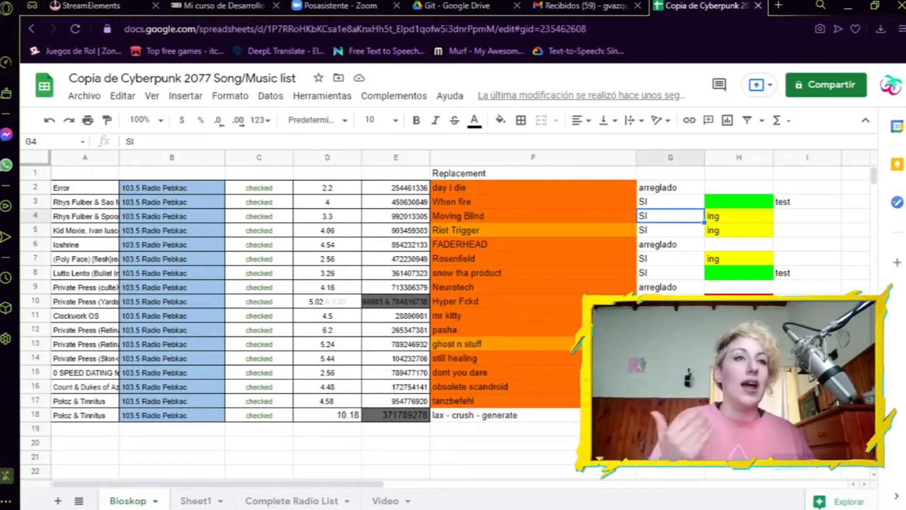
left_click(670, 428)
left_click(670, 414)
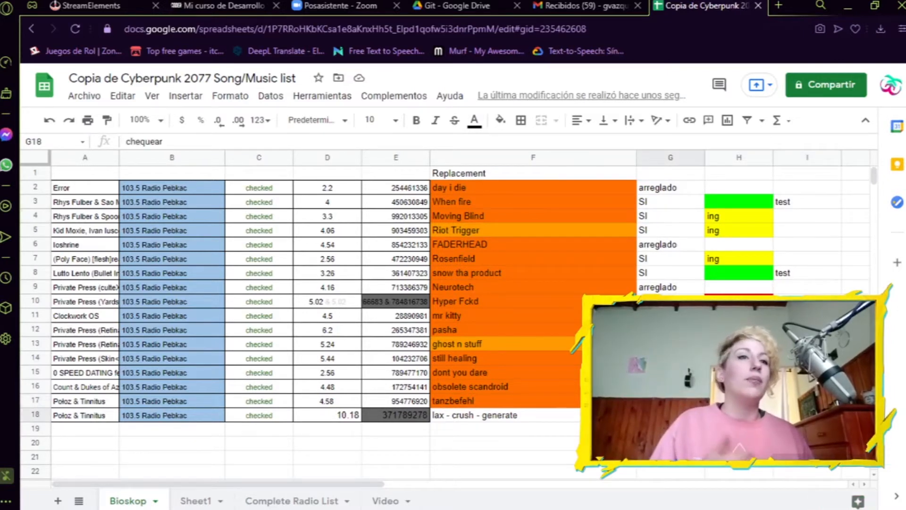
left_click(670, 315)
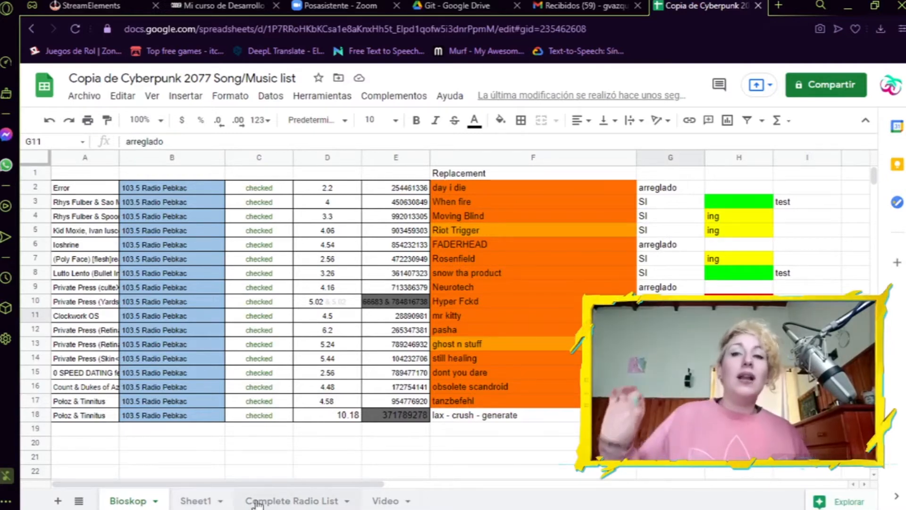
Return to the Video sheet and point out cell G4 in the empty column beside File Name.
left_click(394, 500)
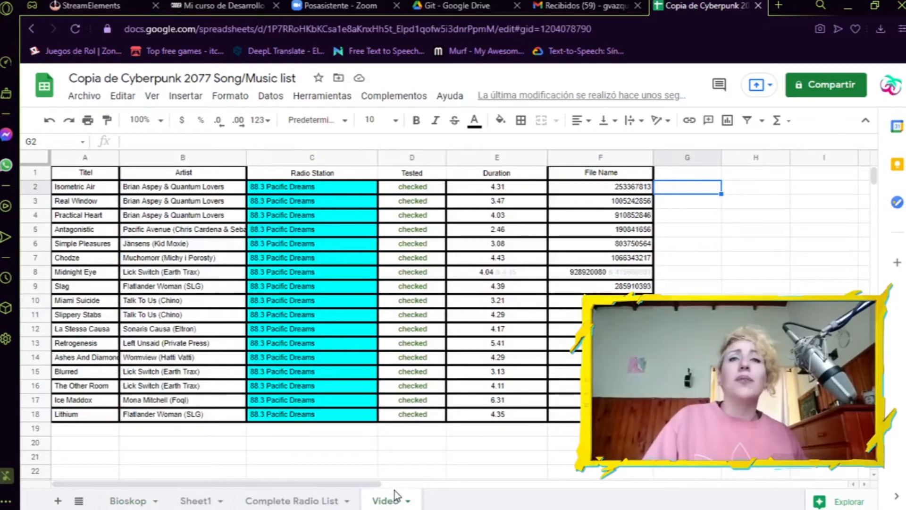
left_click(562, 176)
left_click(682, 217)
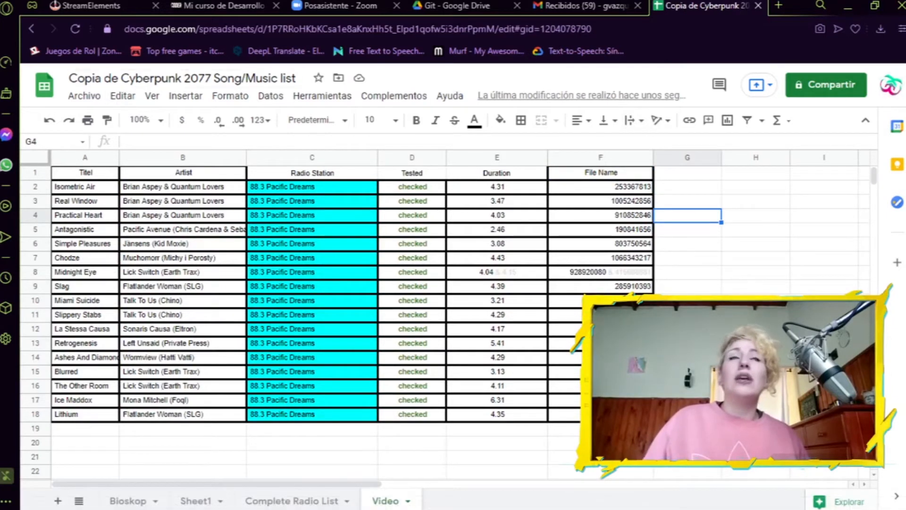
Open Google Drive in a new browser tab and open Sheet2 of the Cyberpunk 2077 Soundtrack Gamerip catalogue (Public) copy.
left_click(890, 91)
left_click(778, 6)
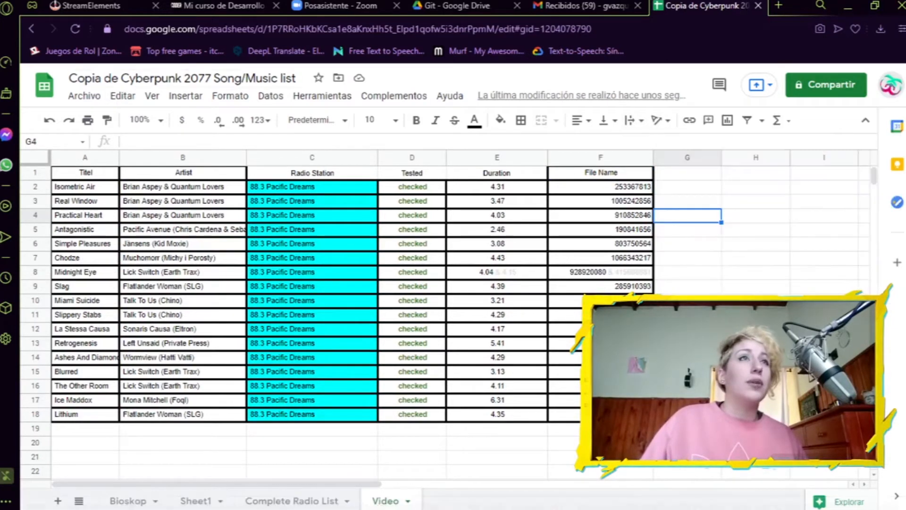
type("dr")
key("Return")
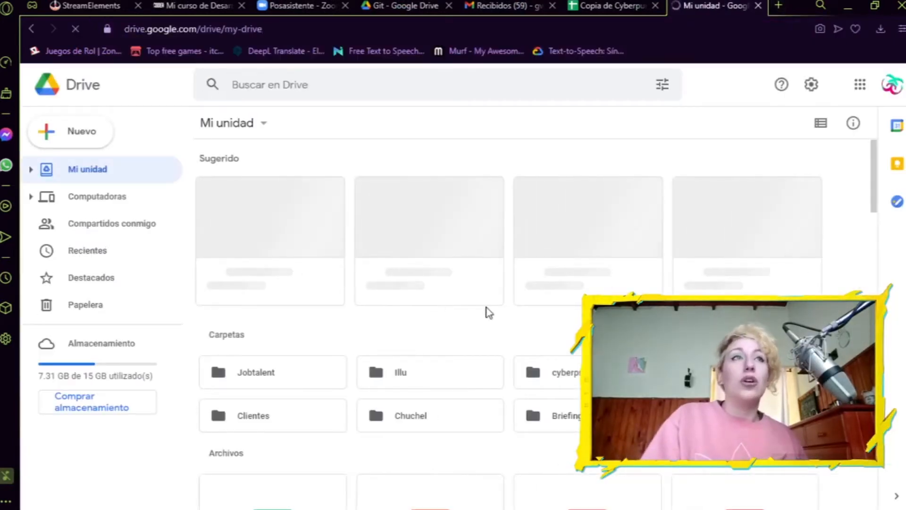
scroll(674, 264, "down", 1)
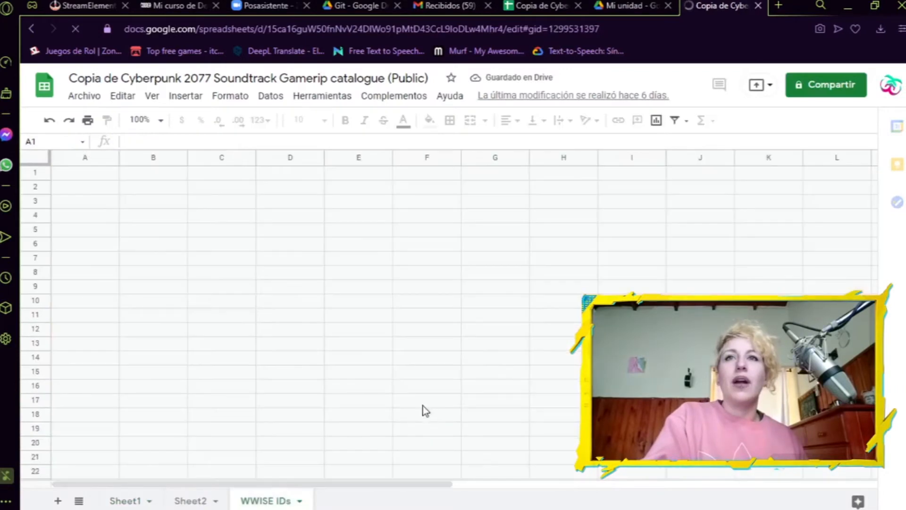
scroll(289, 436, "down", 1)
left_click(190, 500)
Examine the track IDs and their descriptive notes in the first rows of Sheet2, such as the "johnnys grave?" entry.
scroll(358, 439, "down", 4)
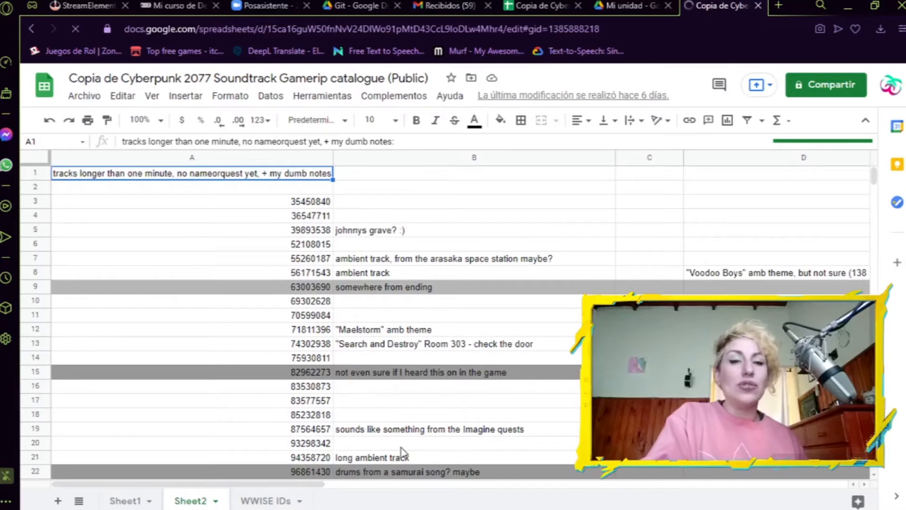
left_click_drag(550, 288, 429, 244)
left_click_drag(314, 204, 290, 197)
left_click_drag(730, 219, 541, 394)
left_click(550, 402)
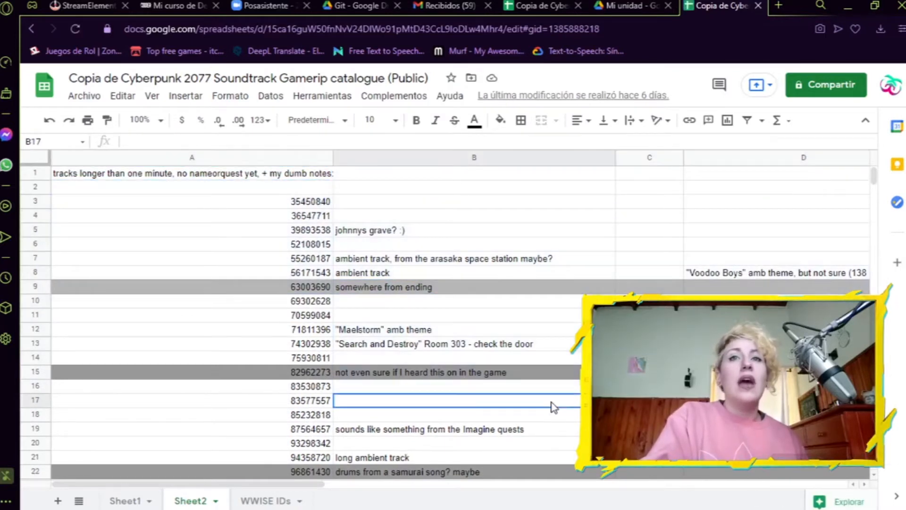
left_click(362, 239)
left_click(370, 220)
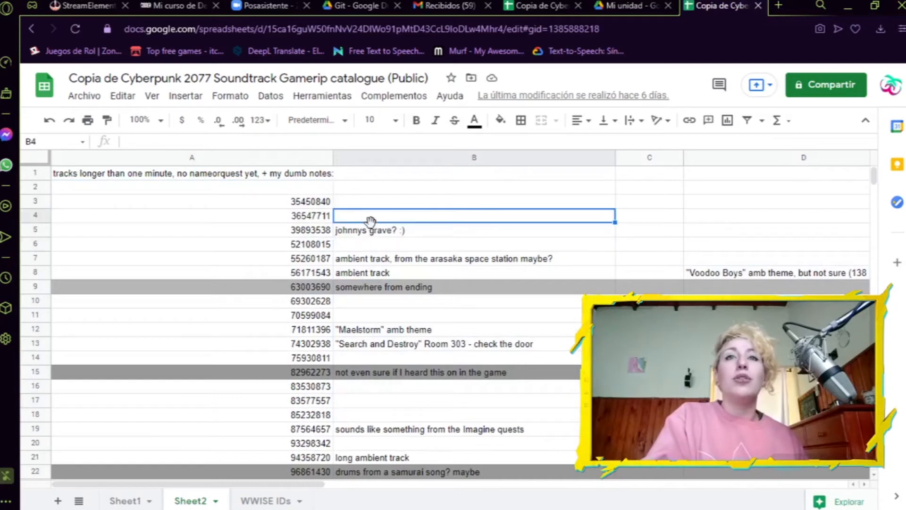
left_click(401, 230)
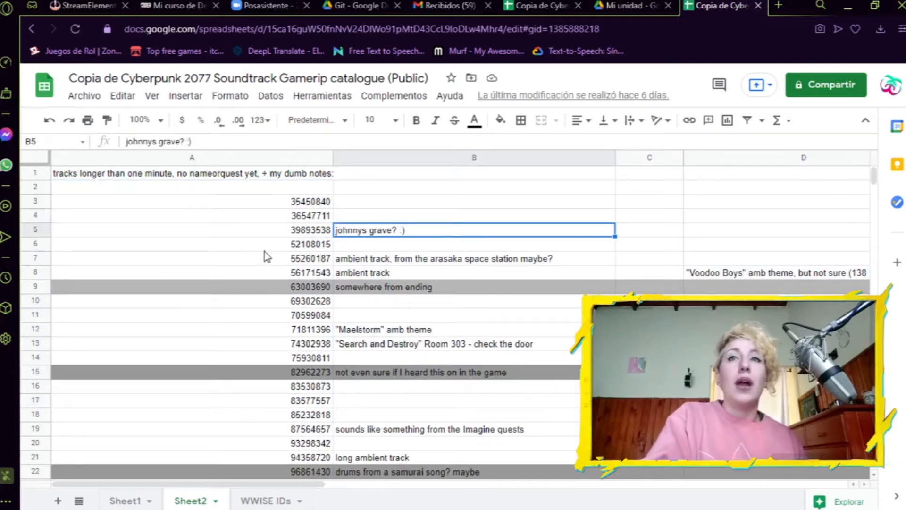
left_click(401, 290)
left_click(302, 203)
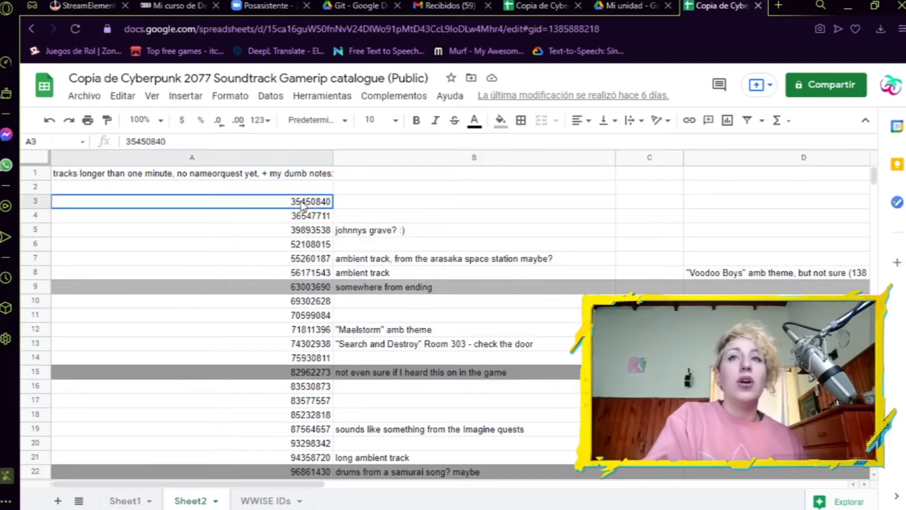
left_click_drag(302, 203, 431, 205)
left_click(372, 235)
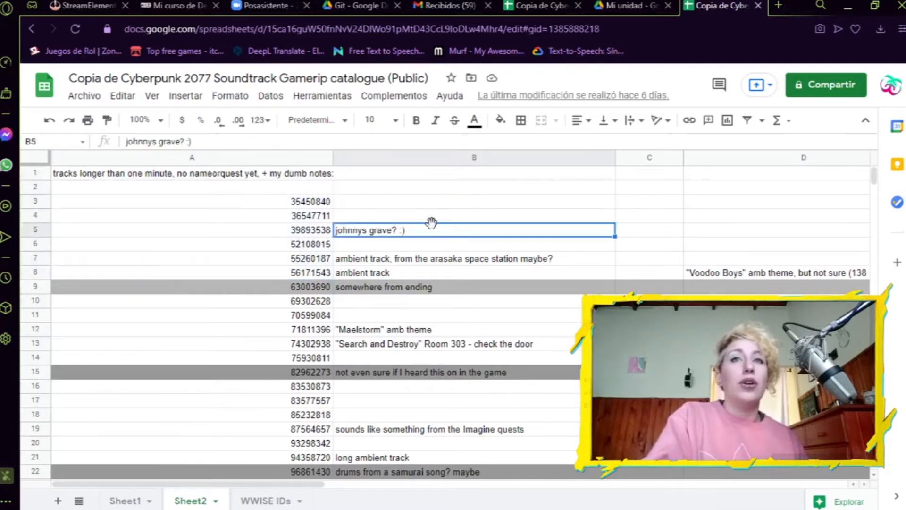
key("Down")
key("Down")
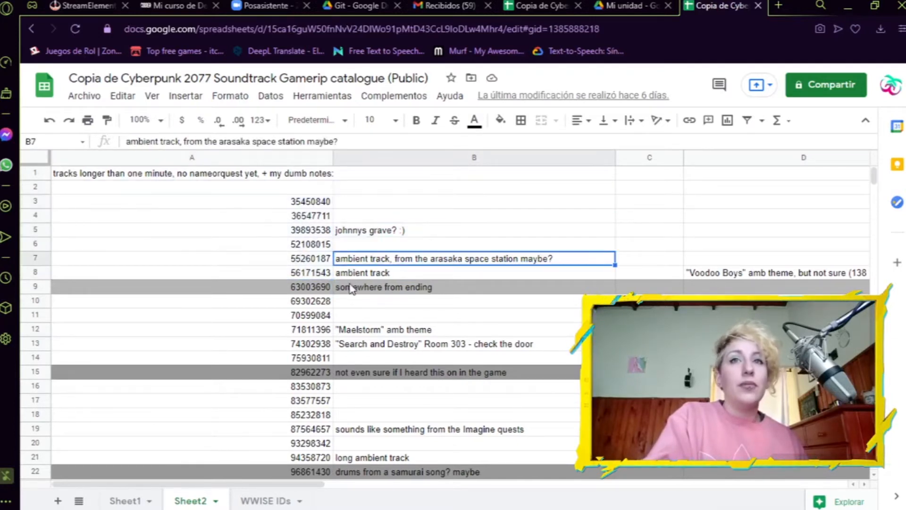
Review the track notes further down Sheet2 and highlight the two "long ambient" entries A28:B29 as an example.
left_click(691, 257)
scroll(694, 259, "down", 4)
left_click(378, 264)
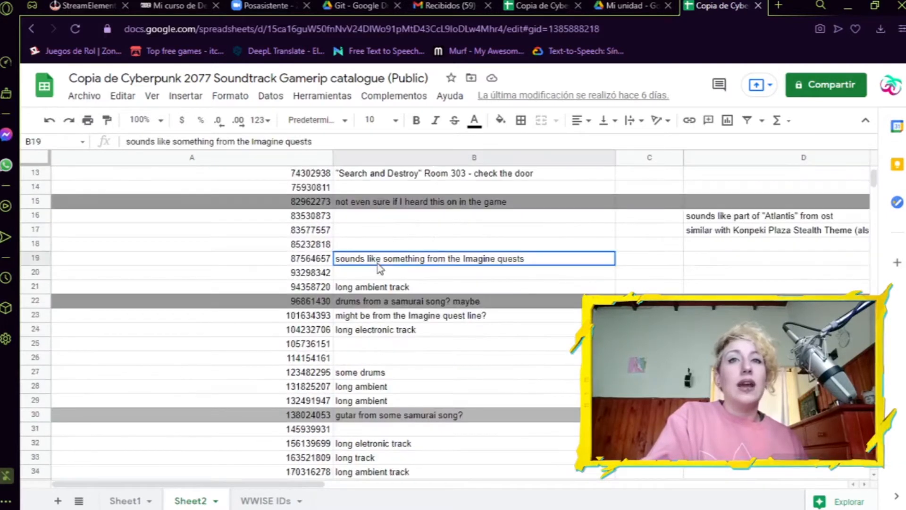
left_click(451, 344)
scroll(519, 330, "down", 2)
left_click(571, 319)
scroll(564, 312, "down", 2)
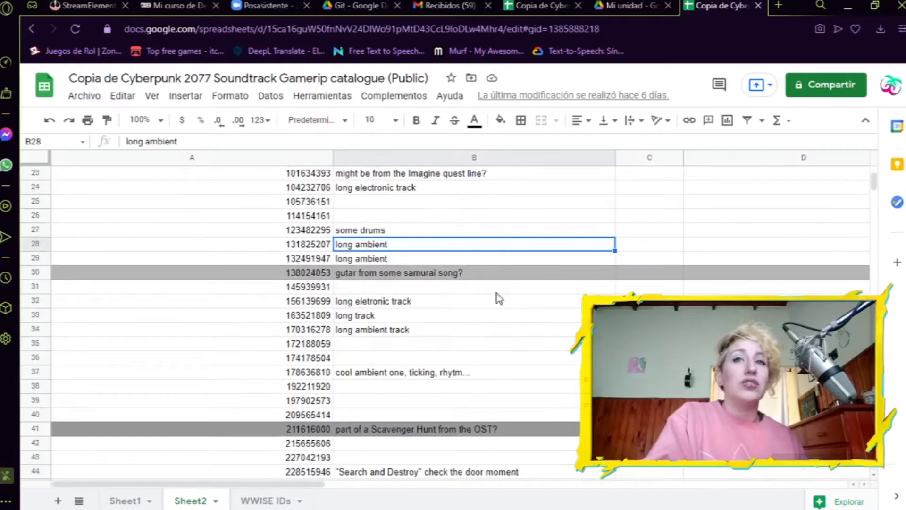
left_click_drag(288, 245, 595, 263)
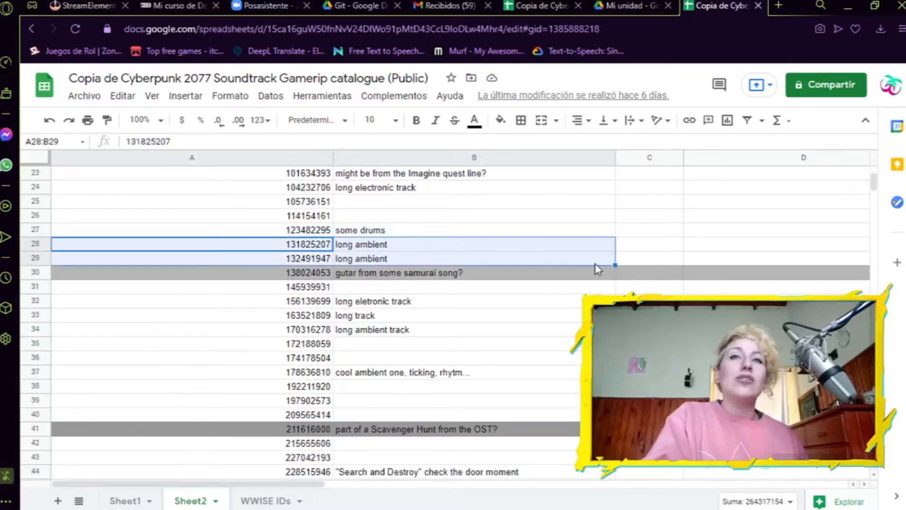
left_click(596, 263)
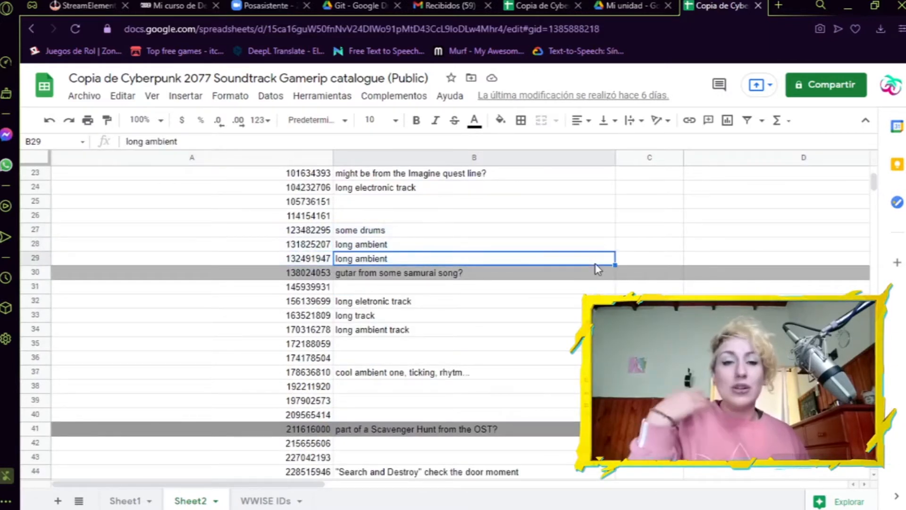
Look through the remaining ambient, combat and quest track notes as far as B148, and return to the start of Sheet2.
scroll(595, 264, "down", 2)
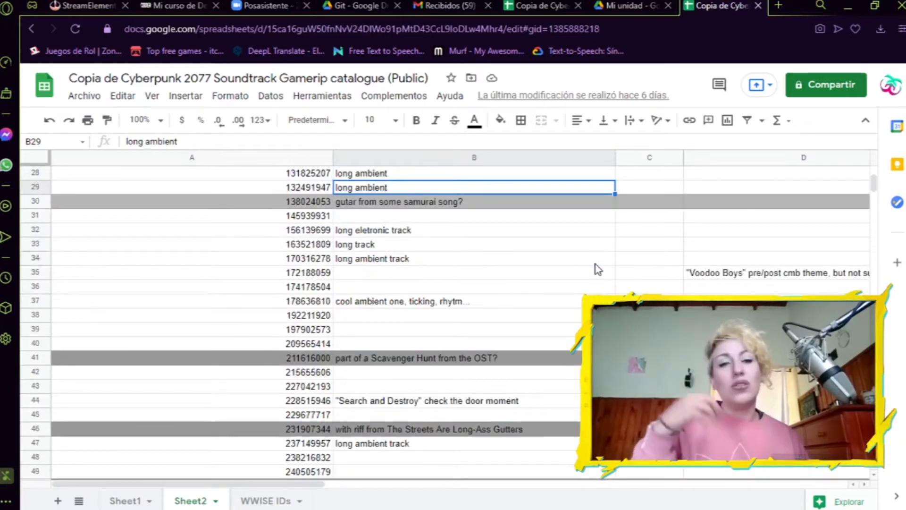
scroll(595, 264, "down", 2)
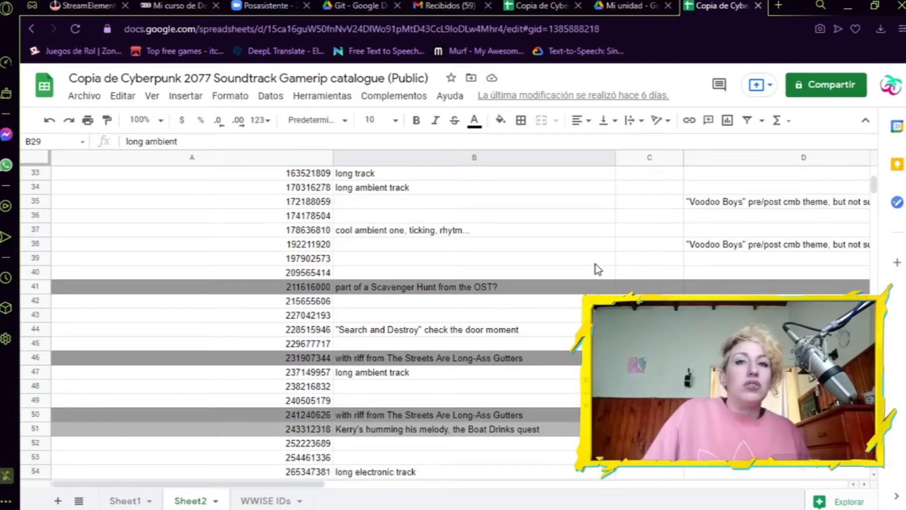
scroll(596, 264, "down", 2)
scroll(595, 264, "down", 15)
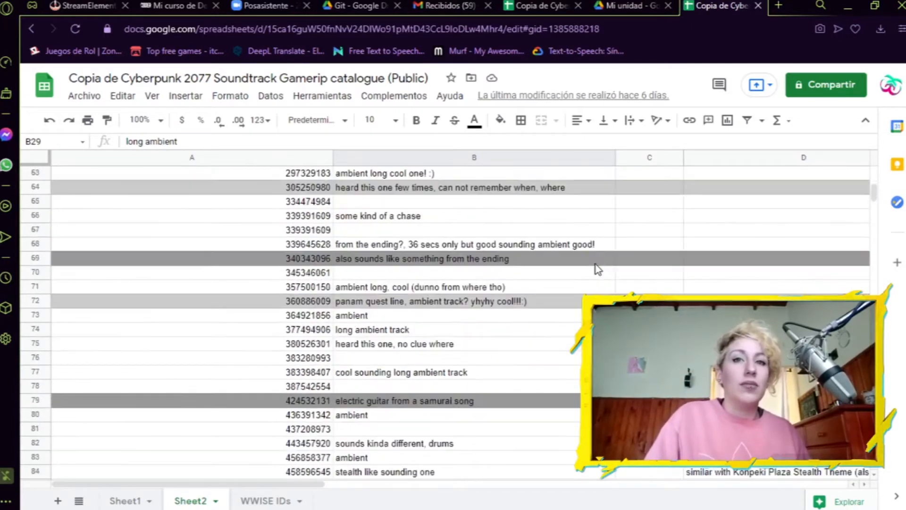
left_click(452, 315)
scroll(452, 315, "down", 9)
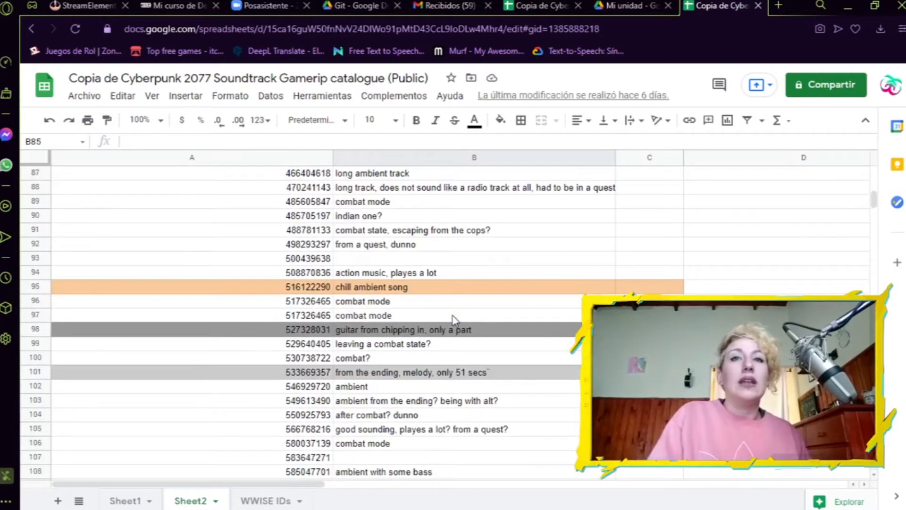
left_click(452, 315)
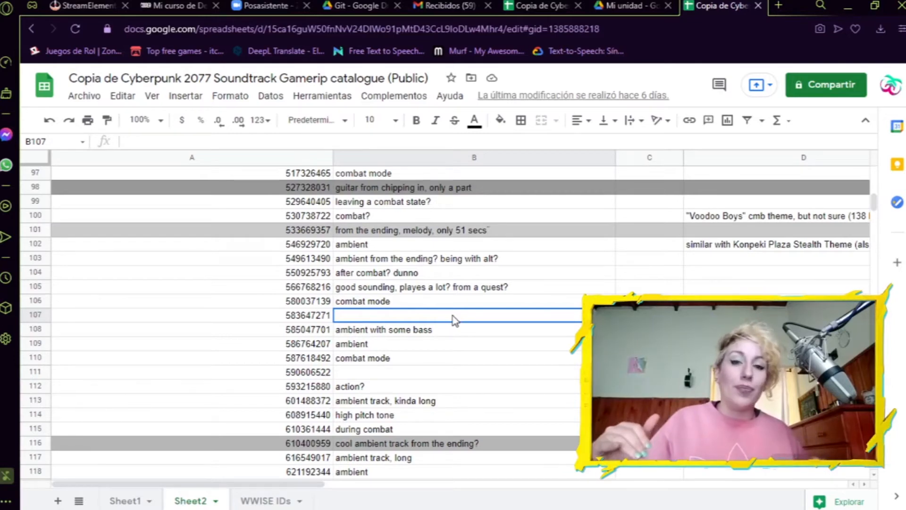
scroll(453, 325, "down", 10)
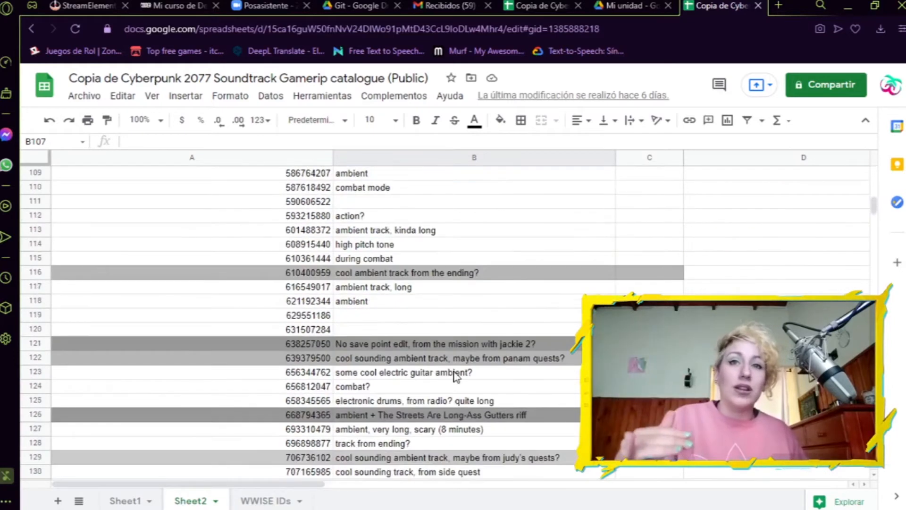
left_click(454, 373)
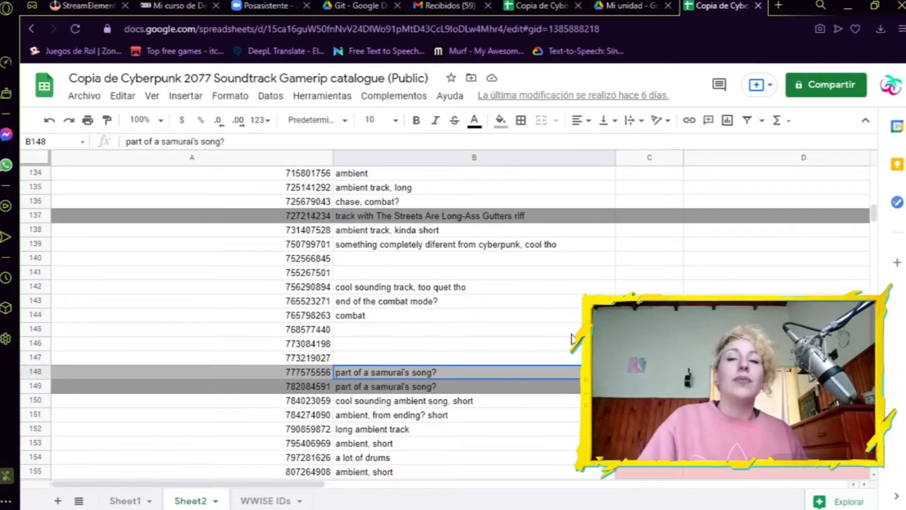
scroll(454, 372, "up", 8)
scroll(848, 262, "up", 6)
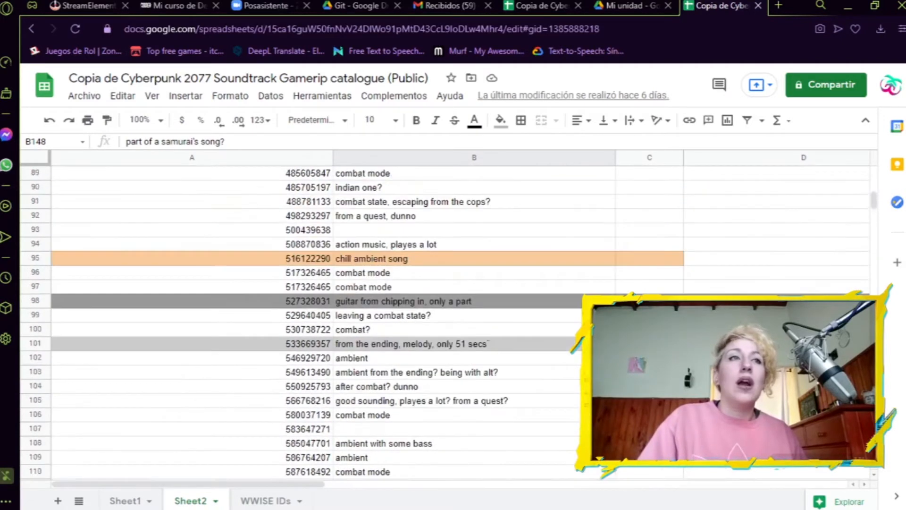
left_click_drag(873, 197, 874, 172)
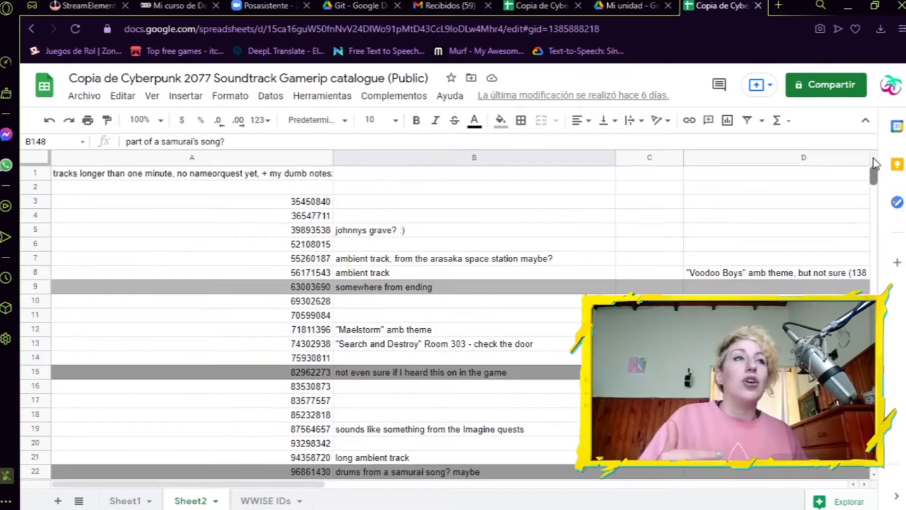
Highlight the track IDs in A4:A7 of Sheet2 after pointing out the "johnnys grave?" note in B5.
left_click(537, 236)
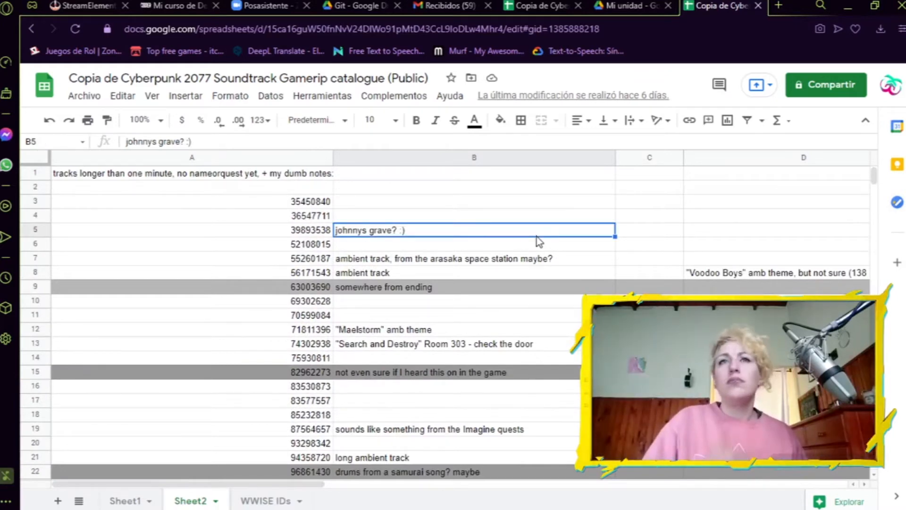
left_click_drag(302, 238, 384, 240)
left_click(290, 300)
left_click_drag(286, 213, 275, 263)
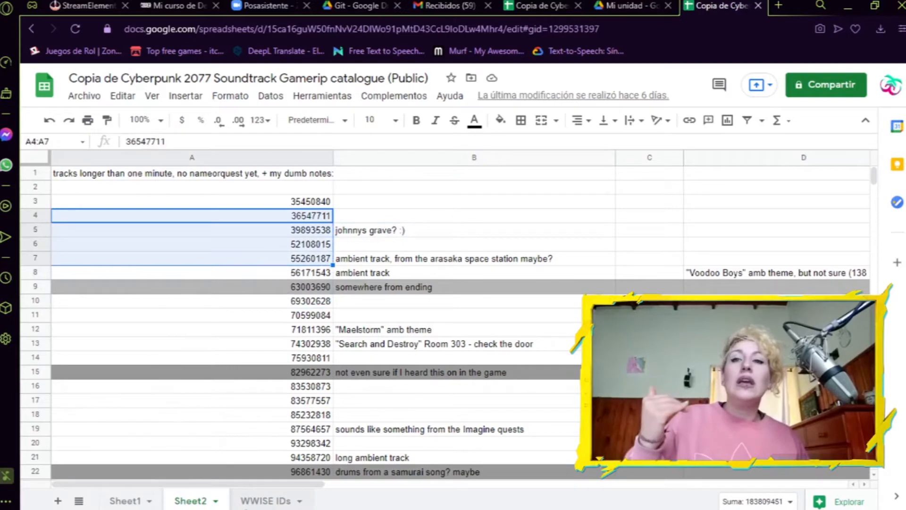
Open Sheet1 of the soundtrack catalogue and highlight the .wem file names and titles in A15:B26 as an example.
left_click(260, 499)
left_click(124, 500)
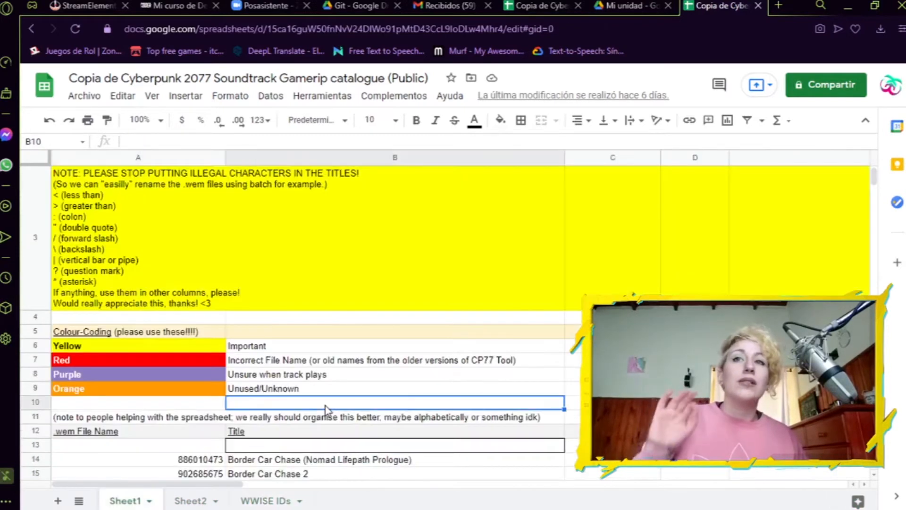
scroll(325, 410, "down", 5)
scroll(325, 410, "down", 3)
scroll(325, 410, "up", 4)
left_click_drag(245, 244, 244, 396)
scroll(418, 398, "down", 7)
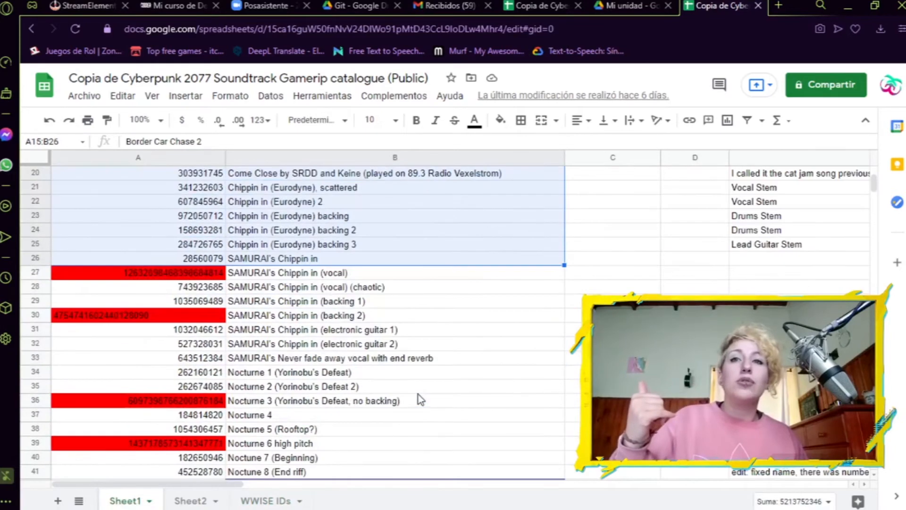
Review the Sheet1 titles from "My Story" through the Outsider No More, Blackwall and Scooter's Song entries to "Guitar 1".
left_click(418, 391)
scroll(418, 395, "down", 15)
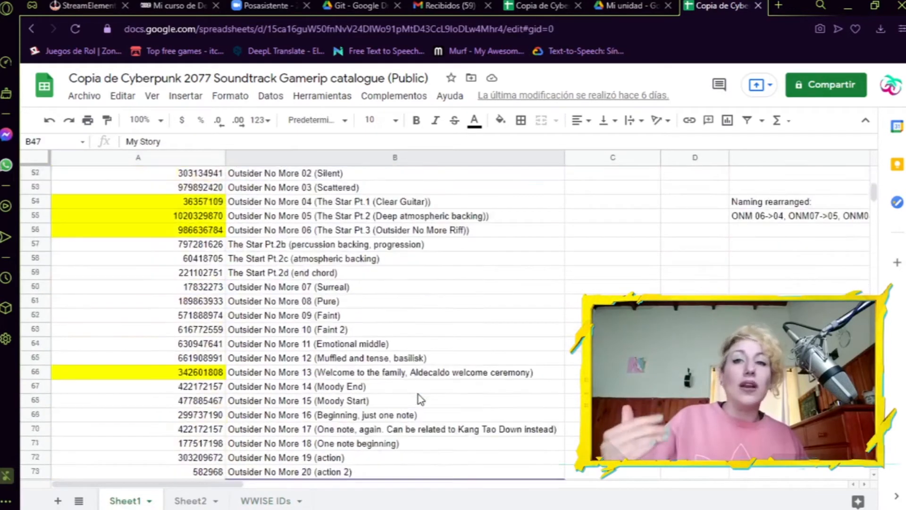
scroll(420, 399, "down", 15)
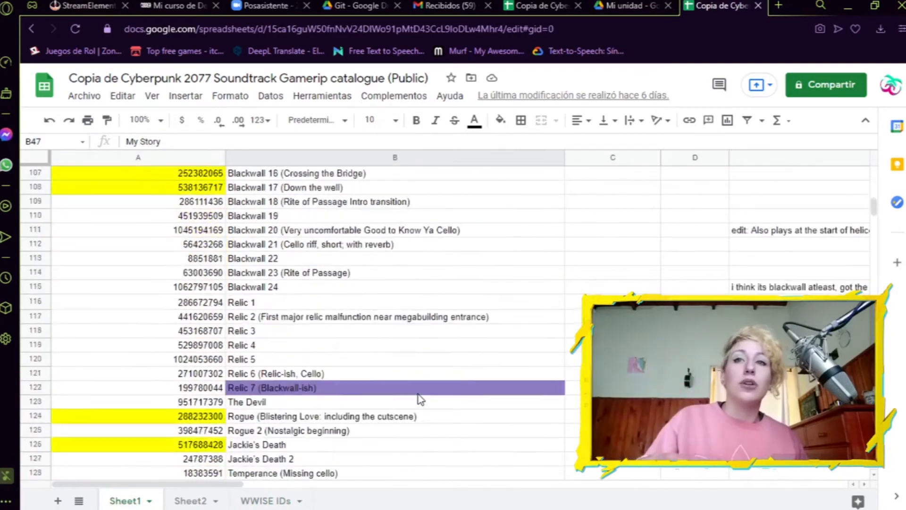
left_click(418, 388)
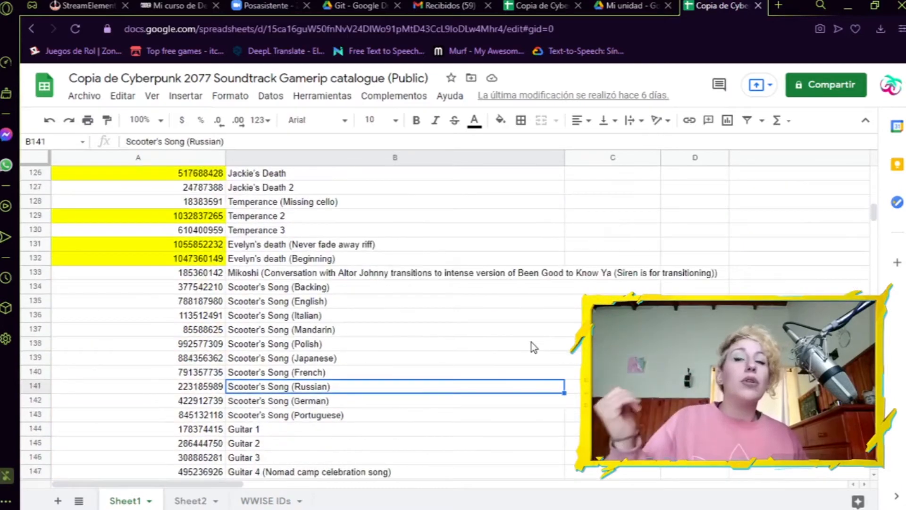
scroll(531, 347, "down", 4)
left_click(247, 261)
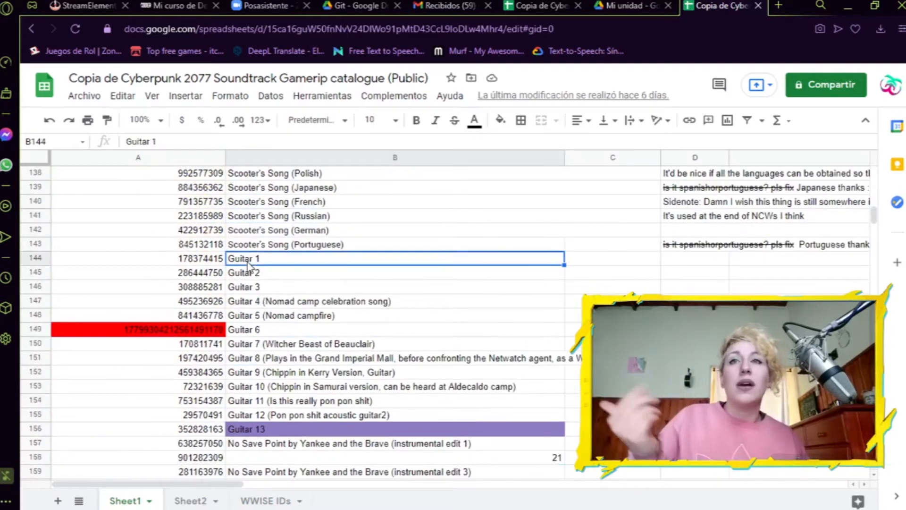
Locate The Rebel Path entries, highlight A170:B170 for The Rebel Path 2, and select the alternate version's file name in A172.
scroll(260, 306, "down", 3)
scroll(273, 346, "down", 3)
left_click(273, 347)
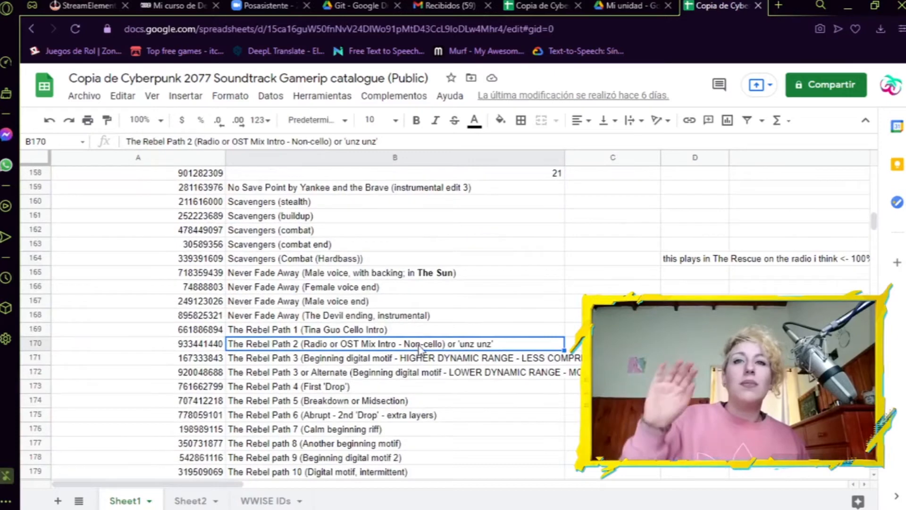
left_click_drag(183, 348, 233, 344)
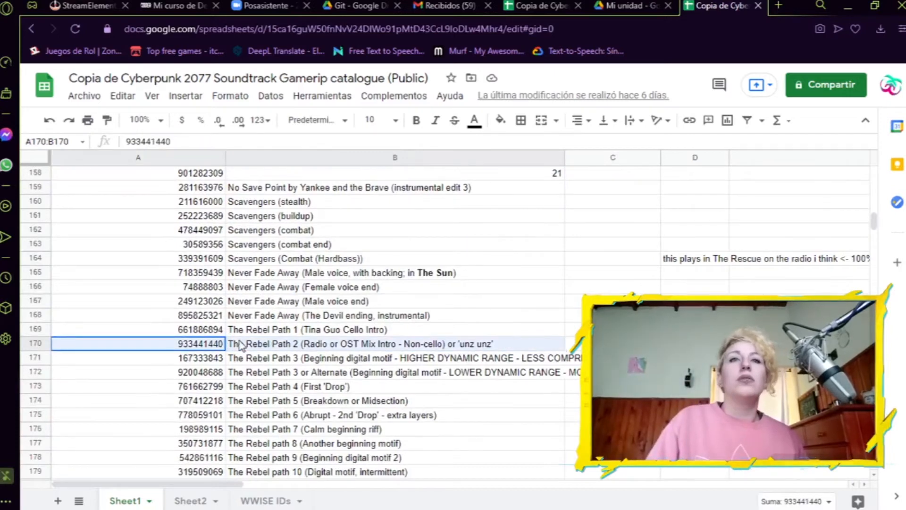
left_click(179, 369)
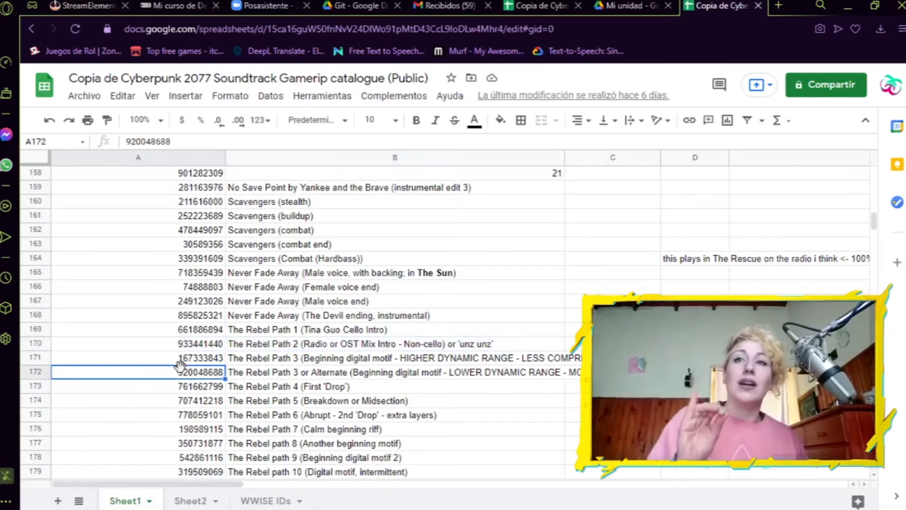
Look over the Militech and Atlantis tracks around B266 and B271, and open the WWISE IDs sheet.
scroll(359, 340, "up", 5)
left_click_drag(874, 220, 869, 238)
left_click(561, 276)
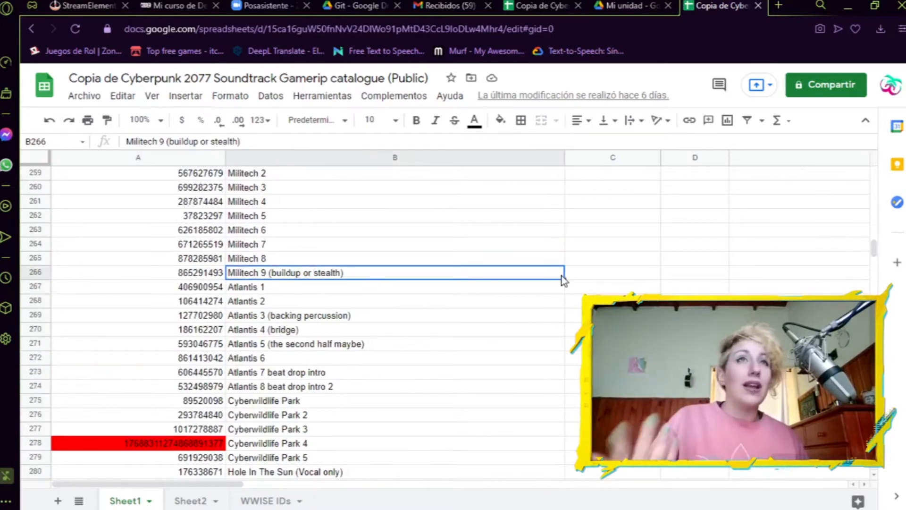
left_click(353, 346)
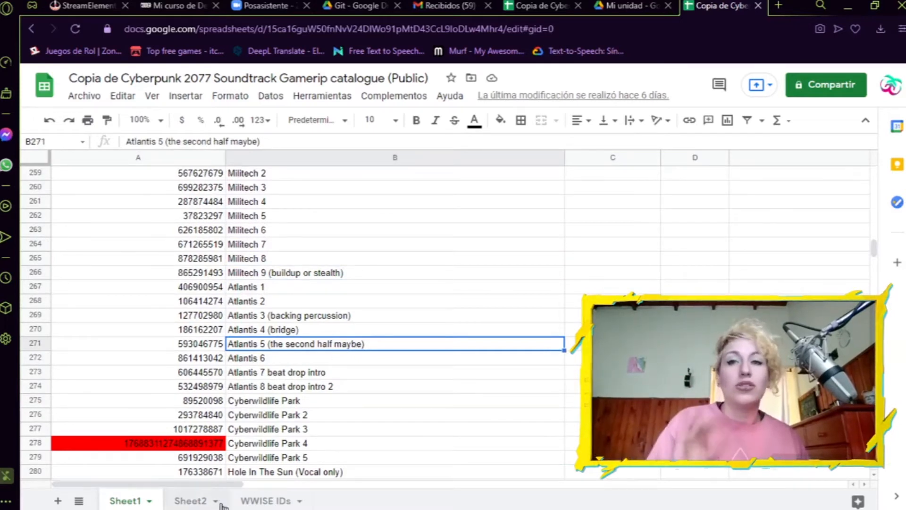
left_click(267, 501)
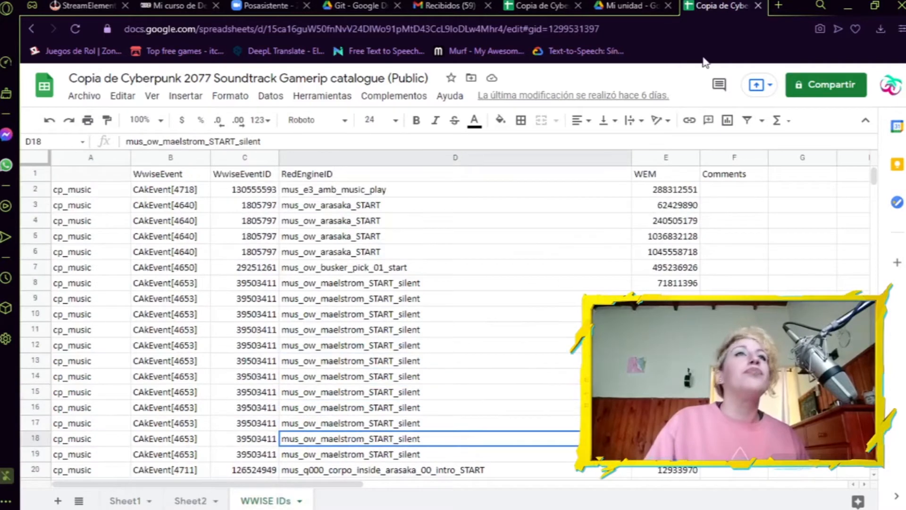
Close the Google Drive tab and return to the song list's Video sheet, selecting the Midnight Eye duration in E8.
middle_click(648, 9)
left_click(545, 4)
left_click(508, 275)
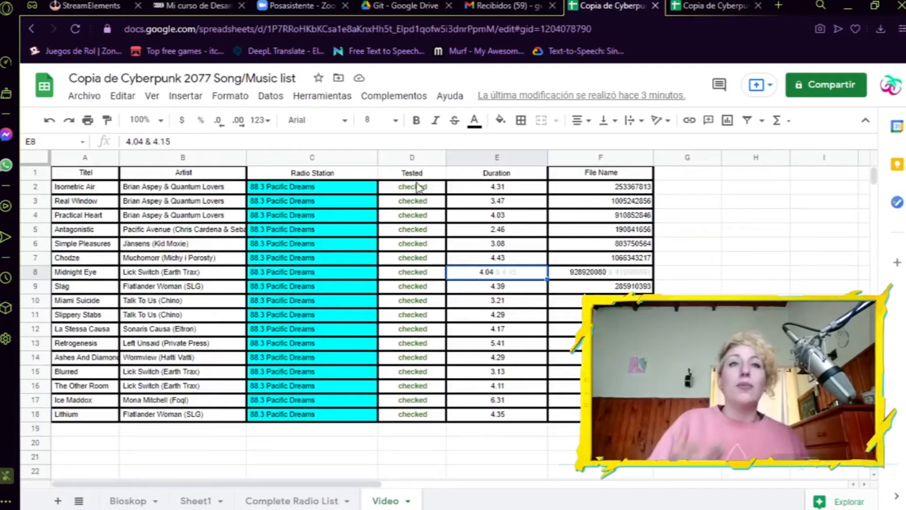
Open the Bioskop sheet and examine the 103.5 Radio Pebkac songs, durations, file names and their planned replacements.
left_click(127, 499)
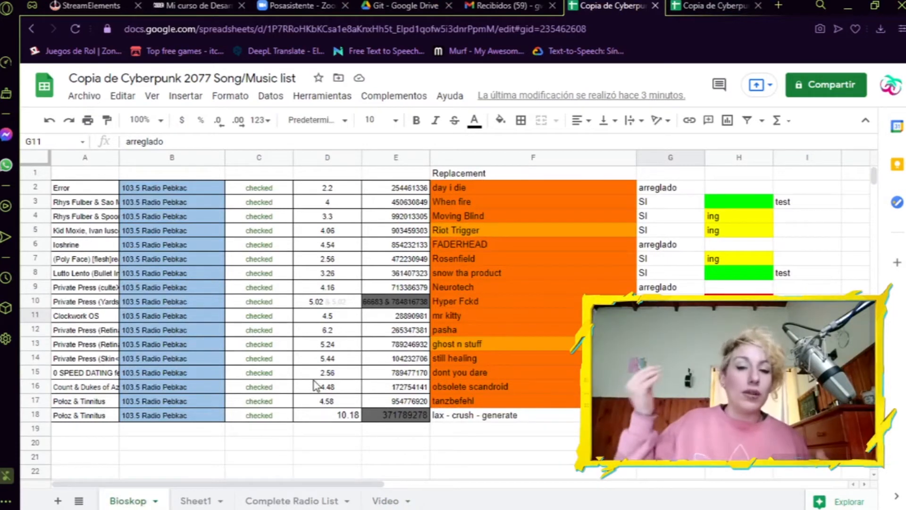
left_click(272, 319)
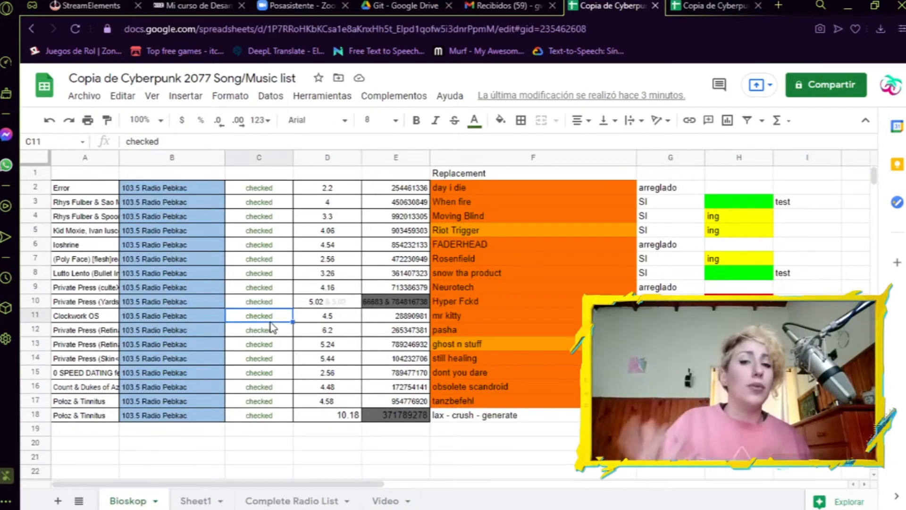
left_click(153, 193)
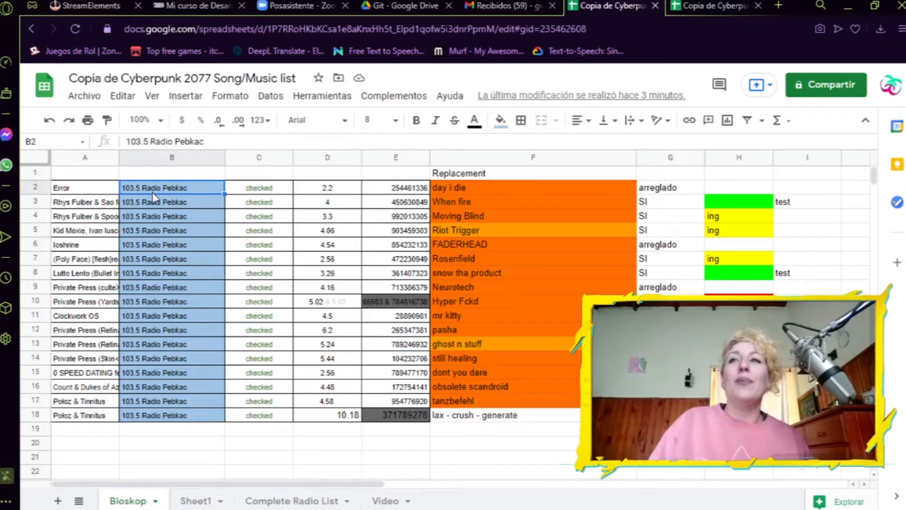
left_click(357, 235)
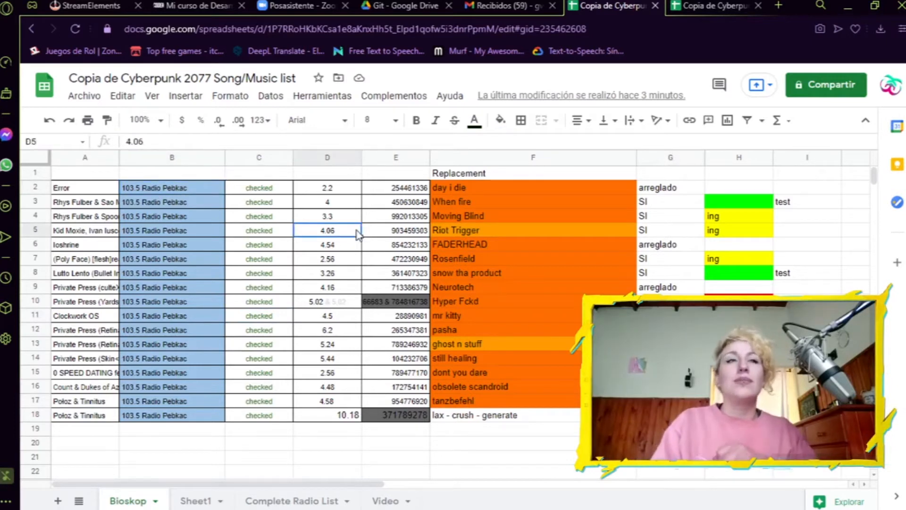
left_click_drag(92, 189, 739, 415)
left_click(738, 401)
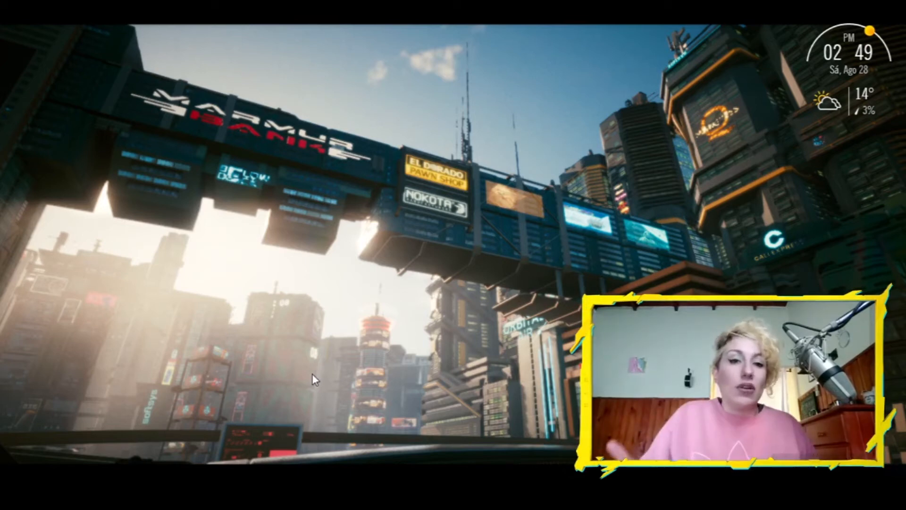
Switch from the browser to the desktop and launch Ableton Live 10 Suite through the Windows search.
mouse_move(625, 470)
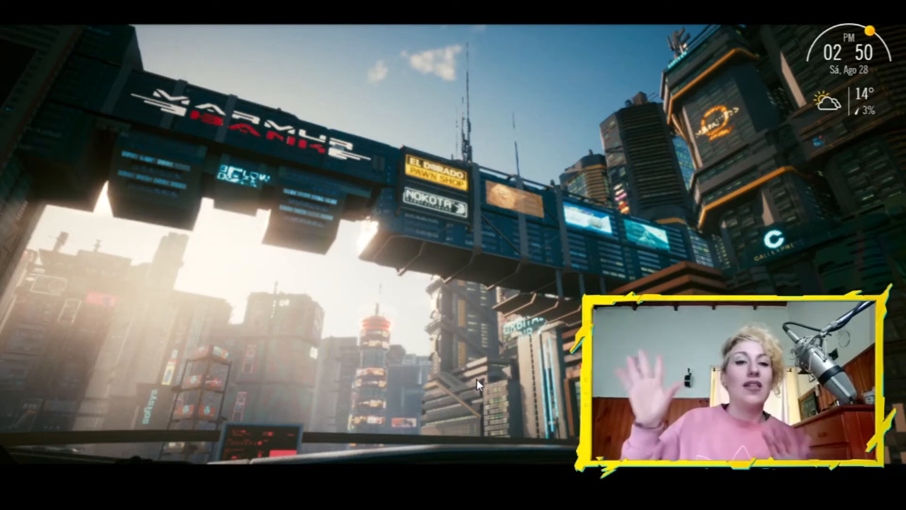
mouse_move(477, 506)
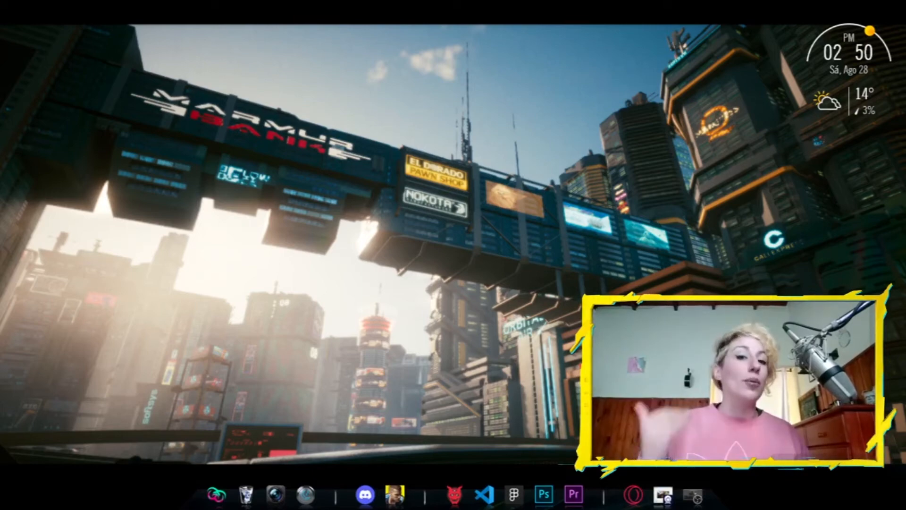
left_click(4, 57)
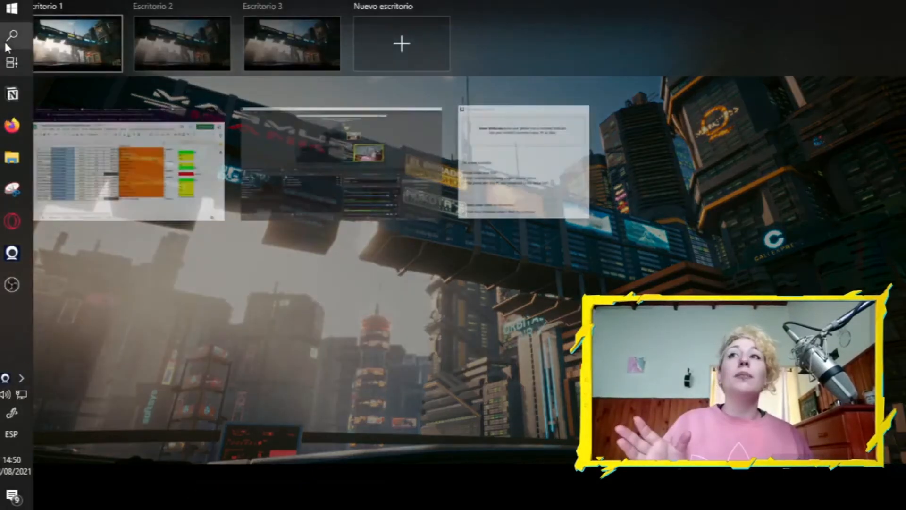
left_click(11, 35)
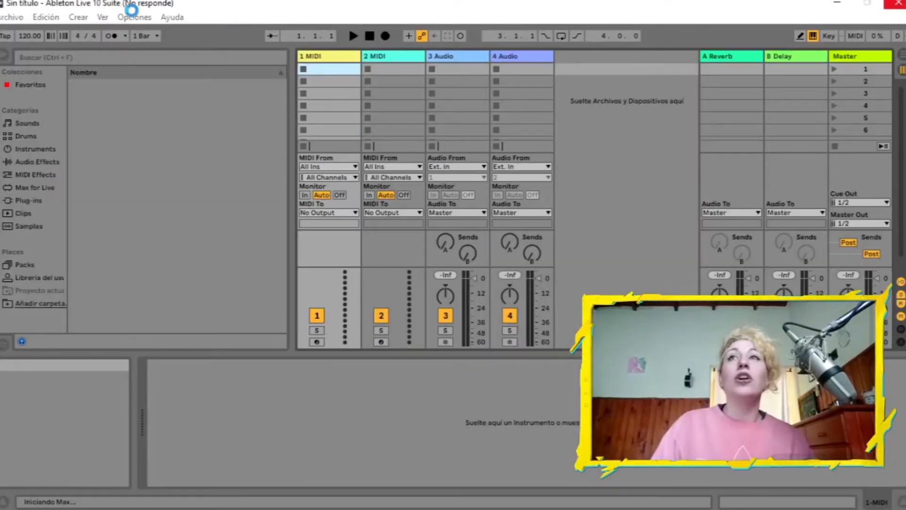
Open the Live set 28890981.als from the 854232133 Project folder.
left_click(13, 21)
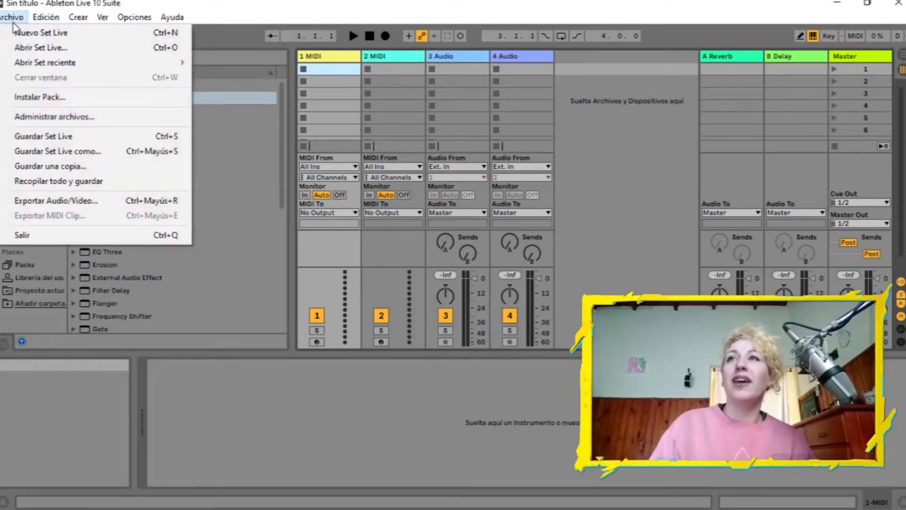
mouse_move(46, 65)
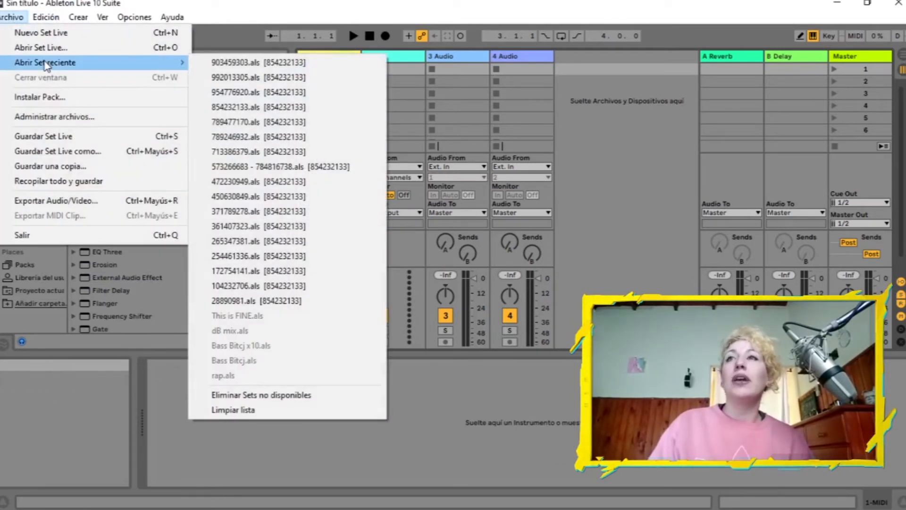
left_click(41, 47)
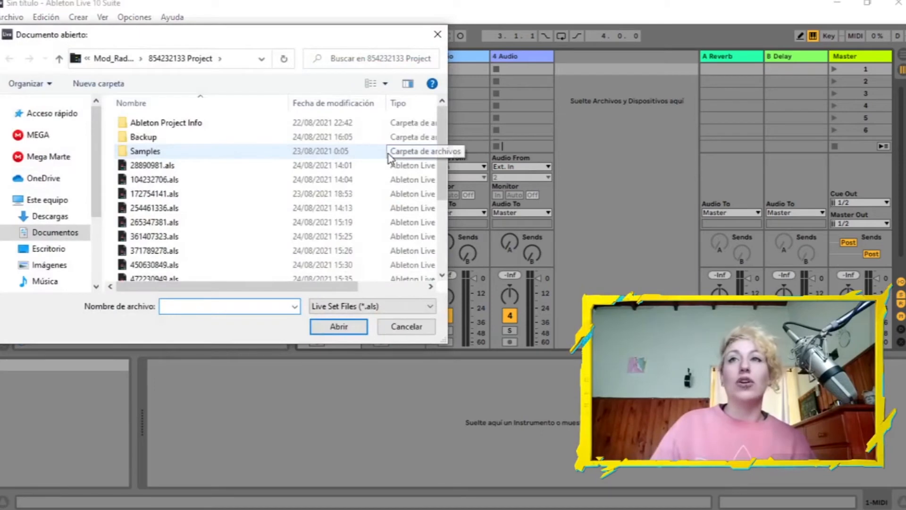
double_click(190, 166)
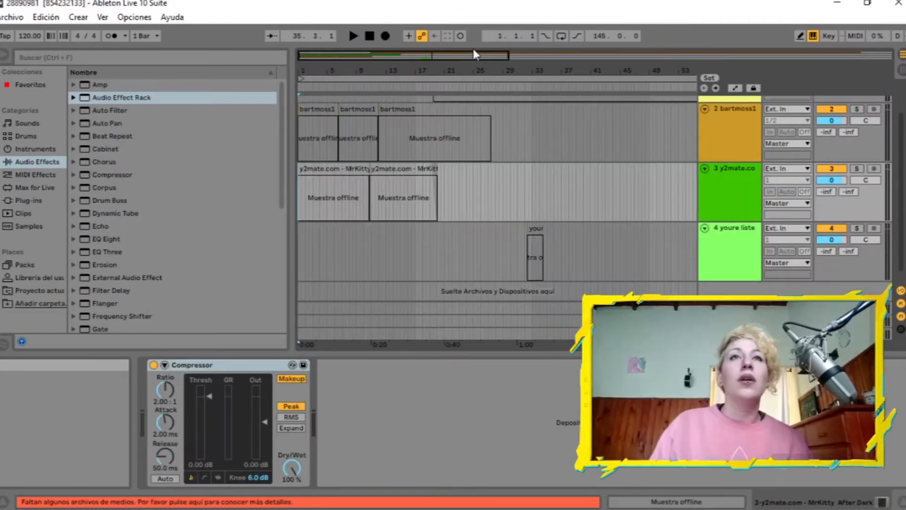
Show the full arrangement and select the "MrKitty After Dark" clip on track 1.
left_click_drag(475, 54, 474, 24)
left_click(449, 129)
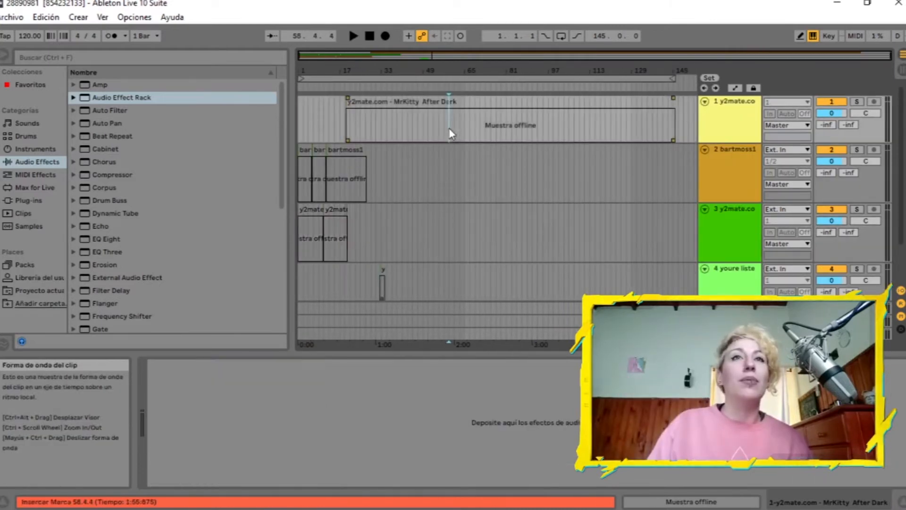
left_click(449, 129)
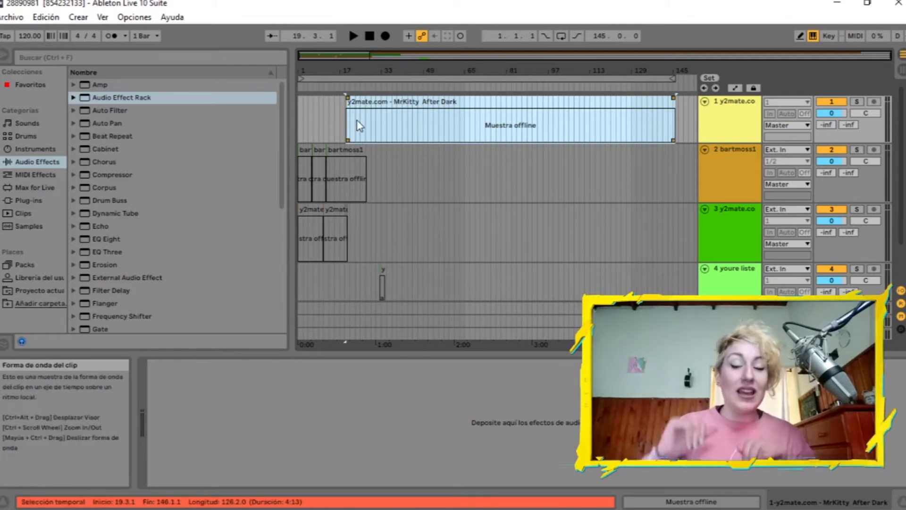
Select everything in the arrangement and inspect where the song ends on the timeline.
left_click_drag(568, 56, 852, 85)
key("ctrl+a")
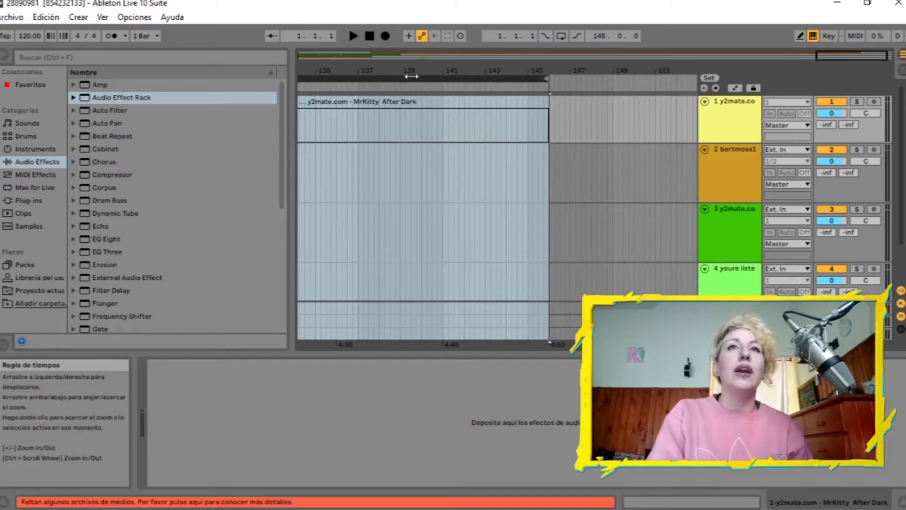
left_click_drag(849, 56, 413, 255)
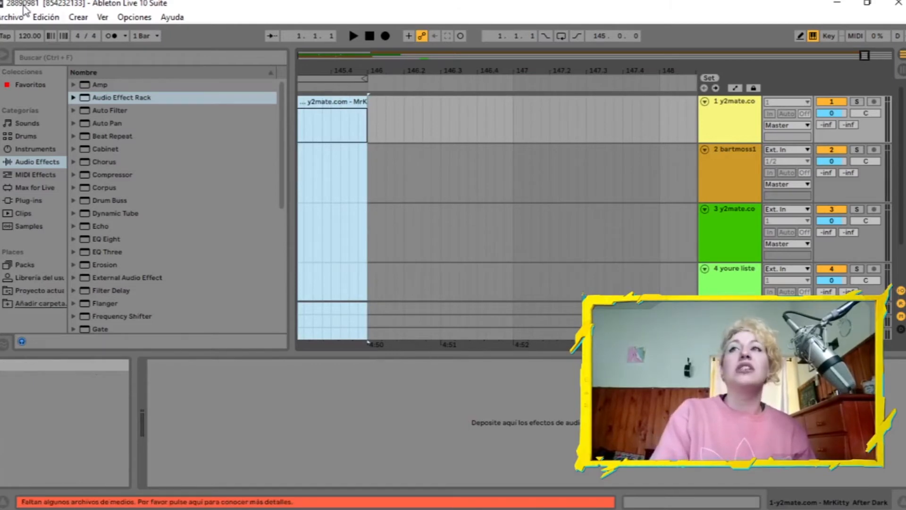
Switch back to the Bioskop sheet in the browser and check row 11's file name, "mr kitty" replacement and status in G11.
mouse_move(617, 488)
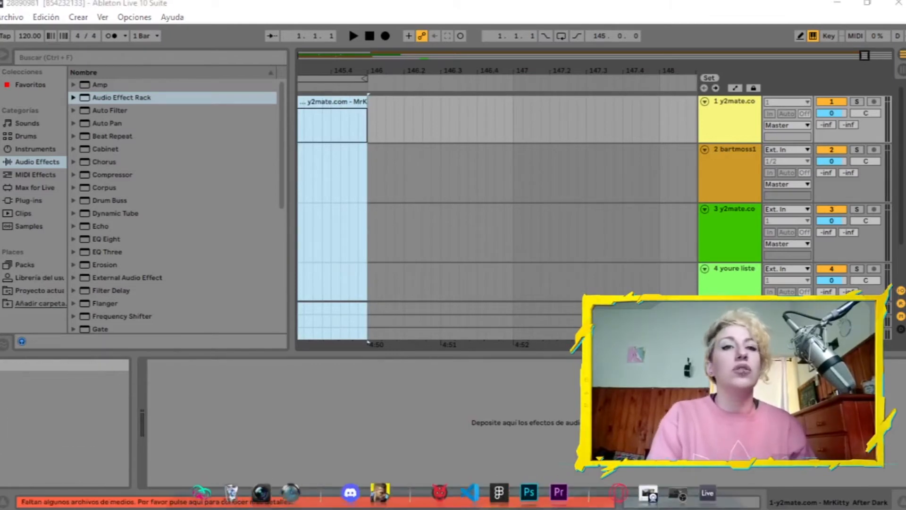
left_click(617, 483)
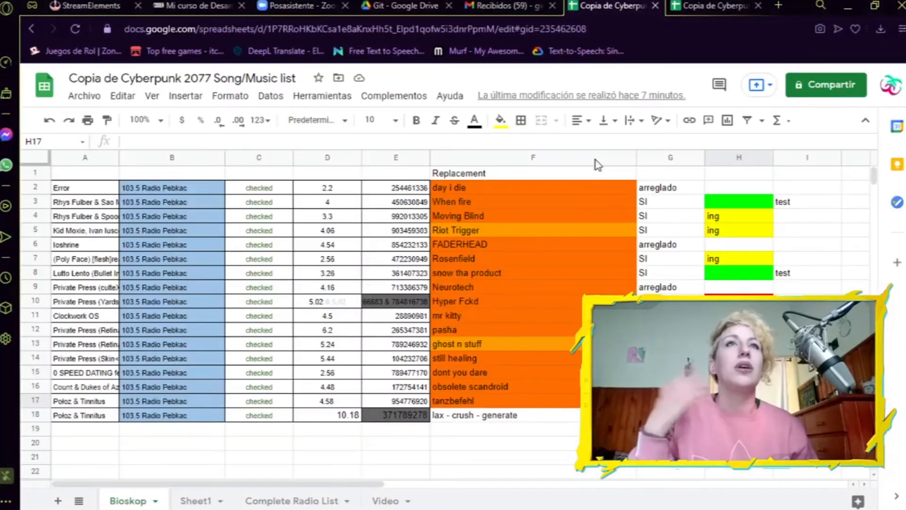
left_click(453, 258)
left_click_drag(395, 187, 346, 319)
left_click(444, 316)
left_click(381, 349)
left_click(670, 315)
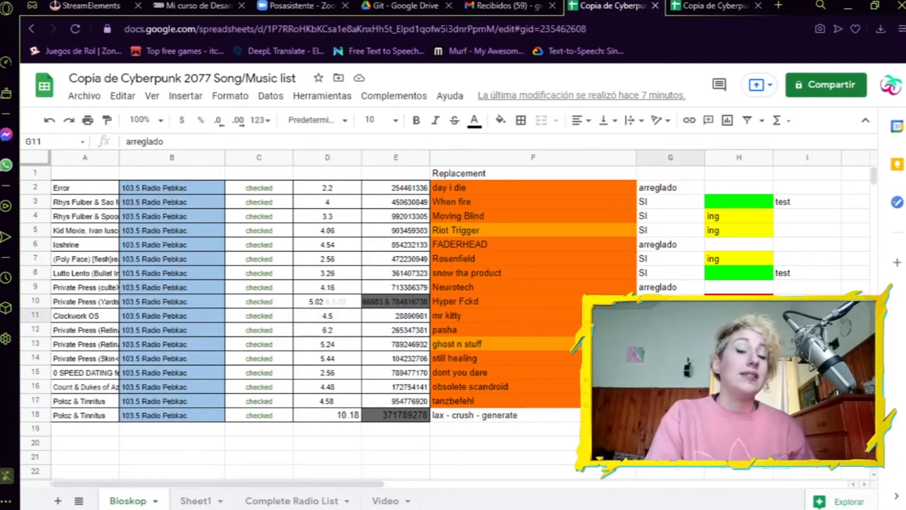
Check the duration in D11 and the replacement in F11 of the Bioskop sheet.
left_click(304, 316)
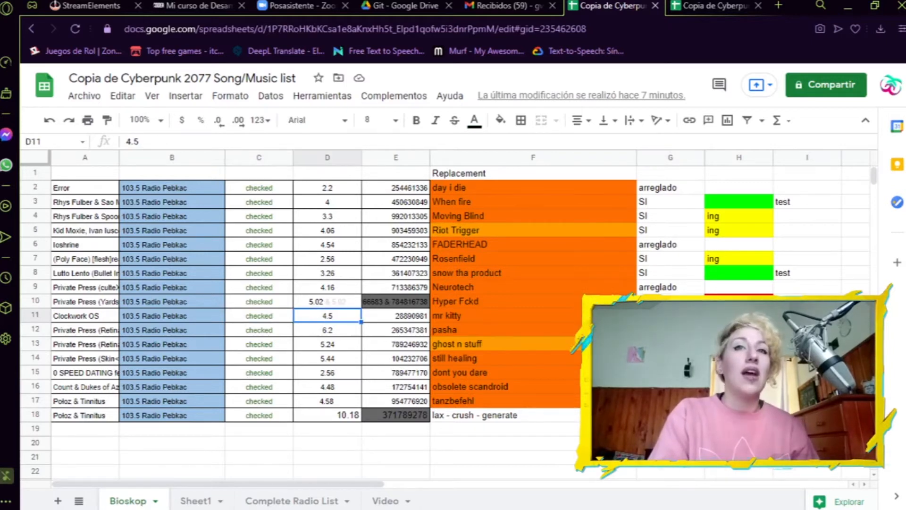
key("Right")
key("Right")
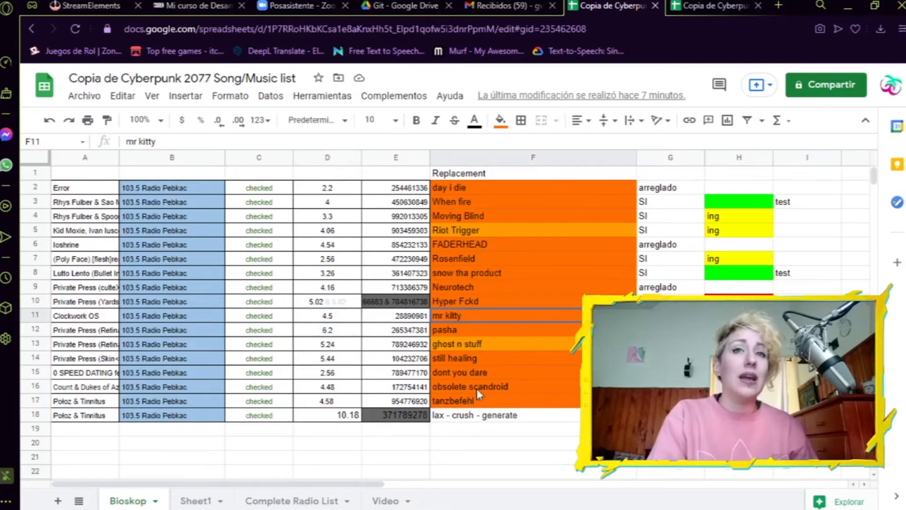
Switch to Ableton Live and inspect the full arrangement's length and where the "MrKitty After Dark" clip starts and ends.
mouse_move(465, 506)
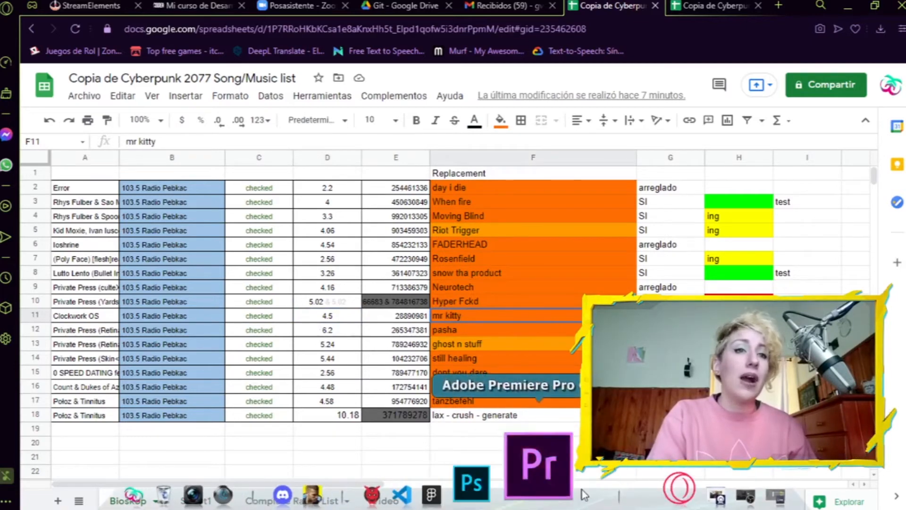
left_click(512, 477)
left_click_drag(703, 57, 297, 57)
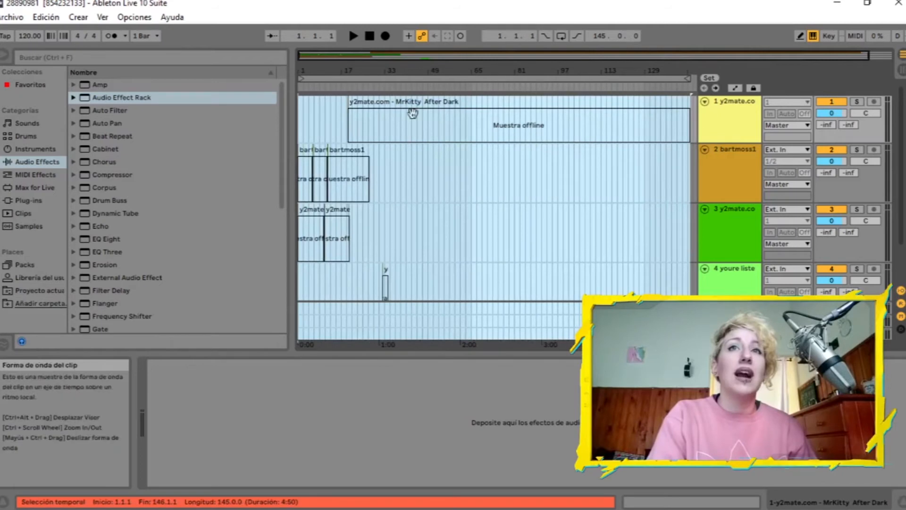
left_click_drag(475, 61, 339, 54)
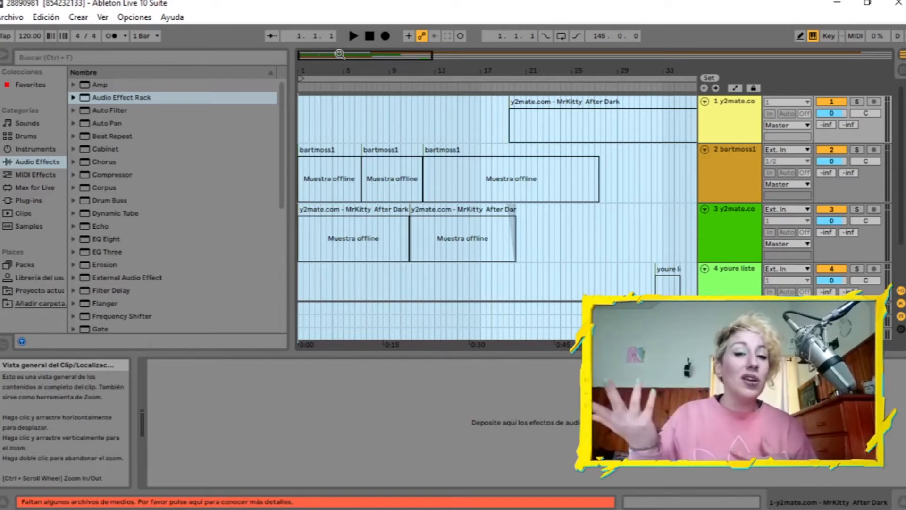
left_click_drag(339, 54, 459, 53)
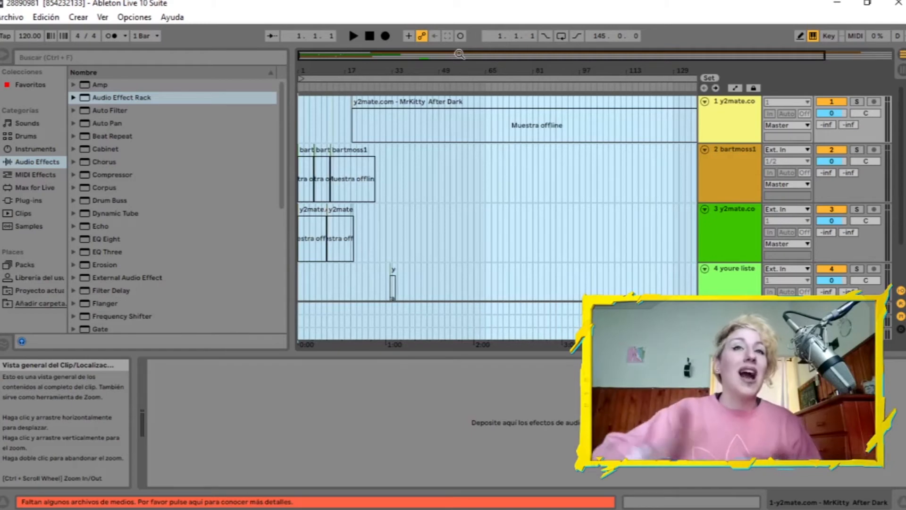
left_click(470, 137)
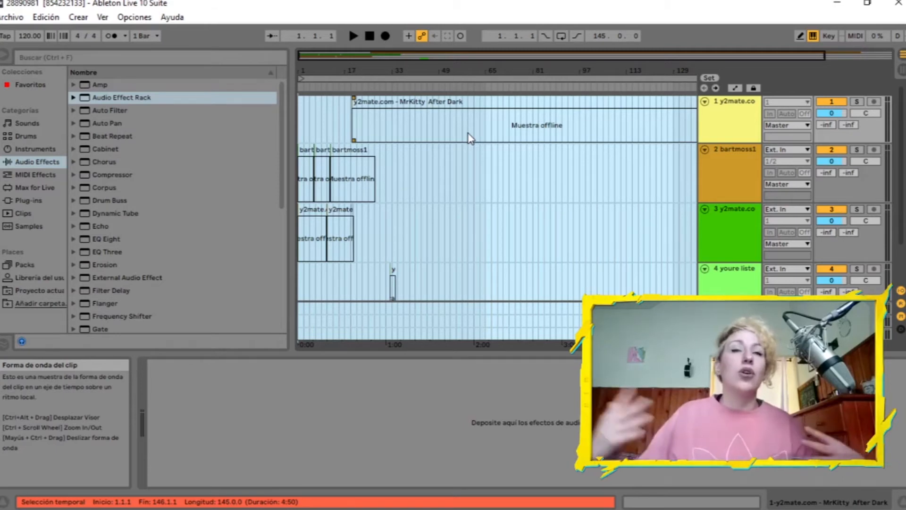
mouse_move(380, 55)
left_mouse_down()
mouse_move(380, 69)
mouse_move(381, 47)
mouse_move(391, 56)
left_mouse_up()
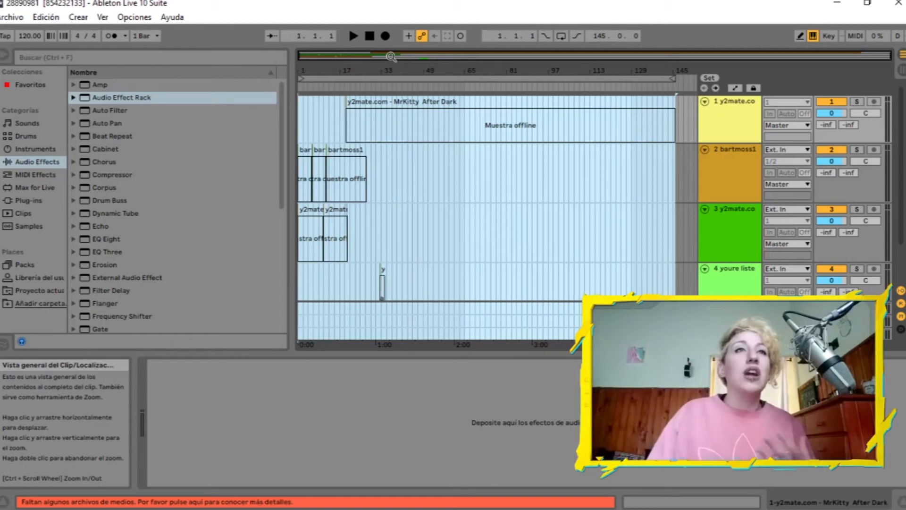
left_click_drag(390, 57, 375, 56)
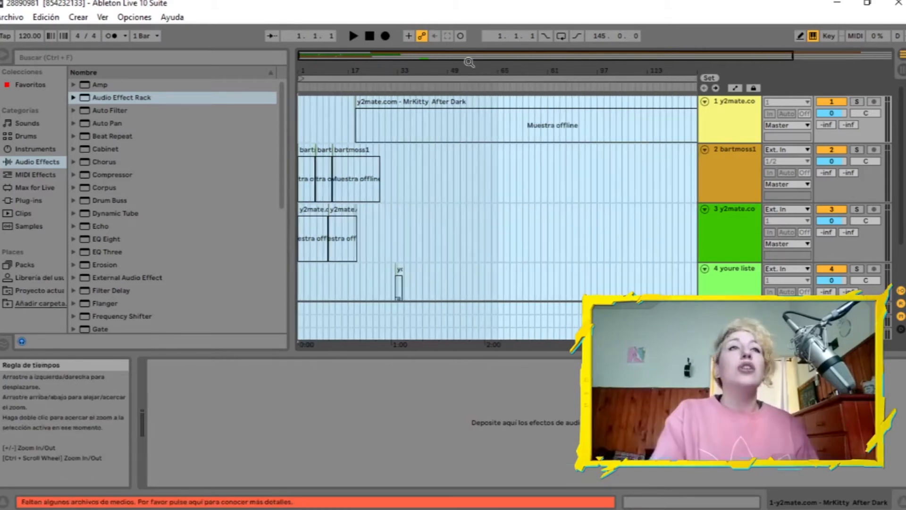
left_click_drag(468, 57, 468, 46)
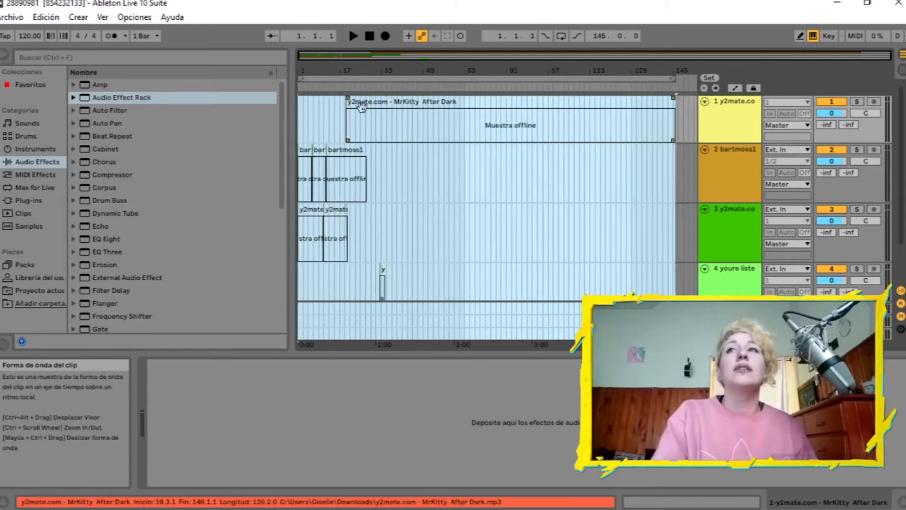
Open the audio/video export settings for the arrangement and choose WAV as the file type.
left_click(19, 17)
left_click(69, 198)
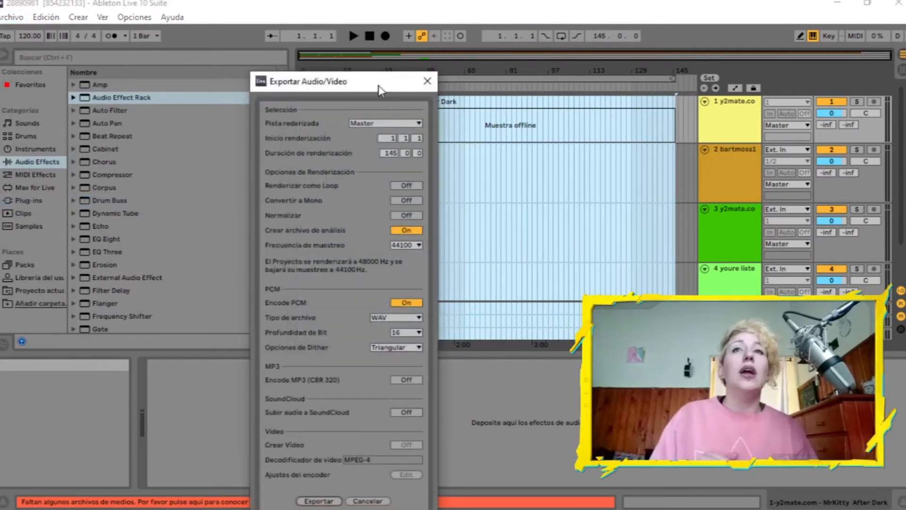
left_click_drag(380, 90, 279, 65)
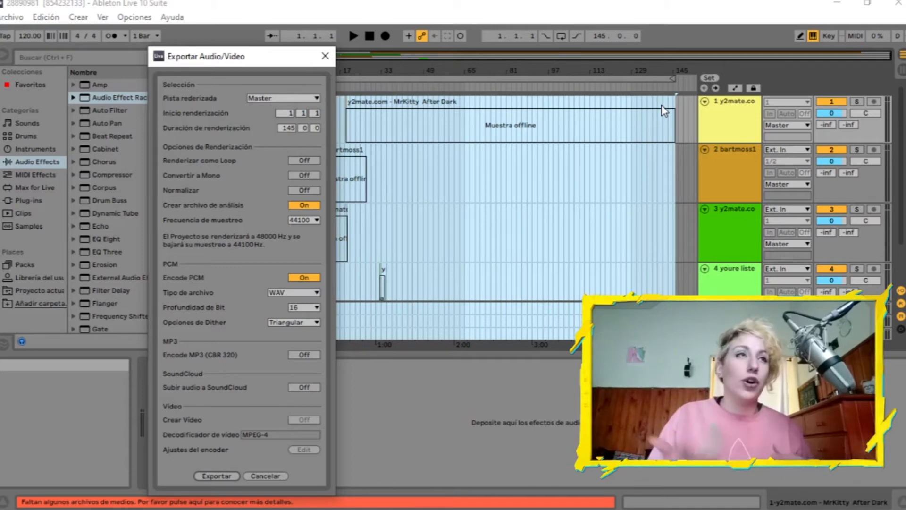
left_click_drag(249, 57, 244, 37)
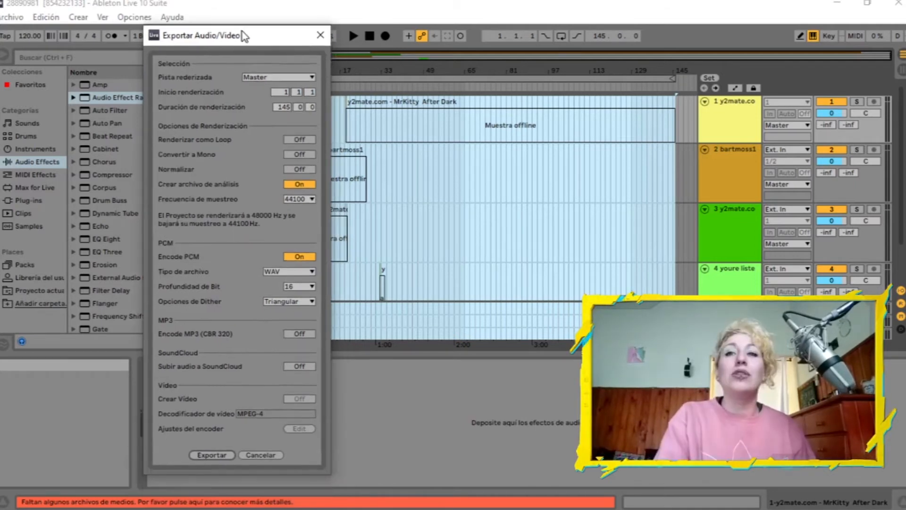
left_click(286, 272)
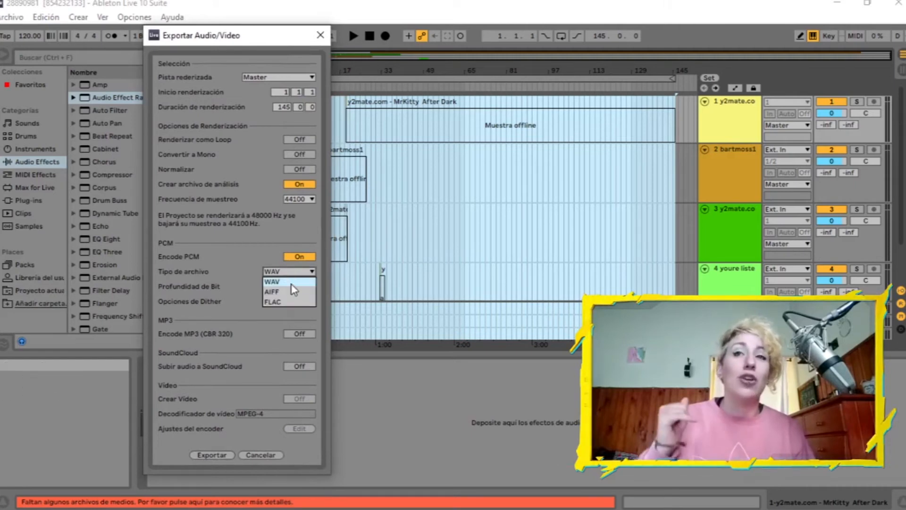
left_click(291, 283)
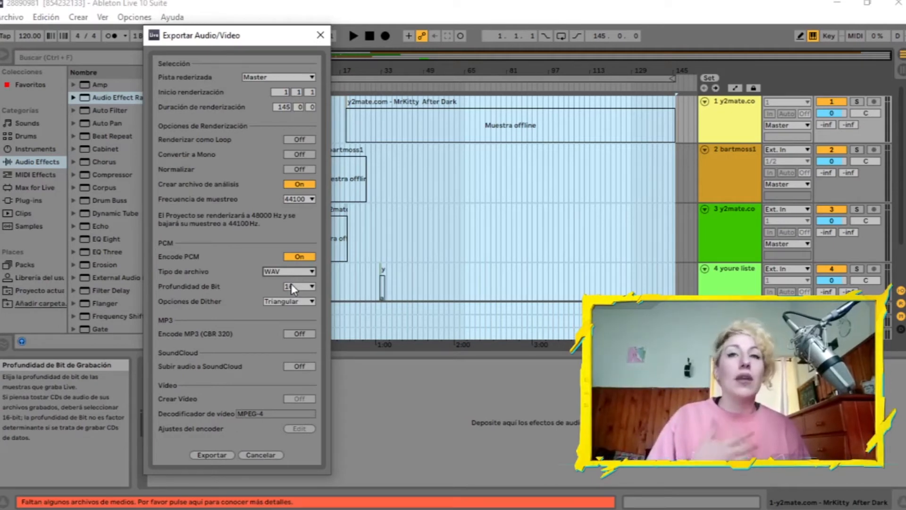
left_click_drag(196, 38, 234, 29)
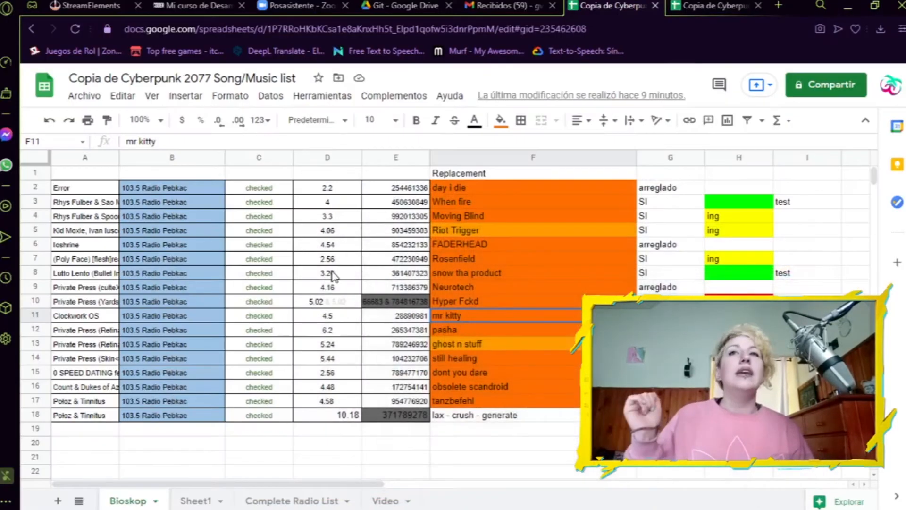
Play 28890981.wav from the PEBKAC folder, skip ahead to about 2:23 and return to the folder.
left_click(842, 4)
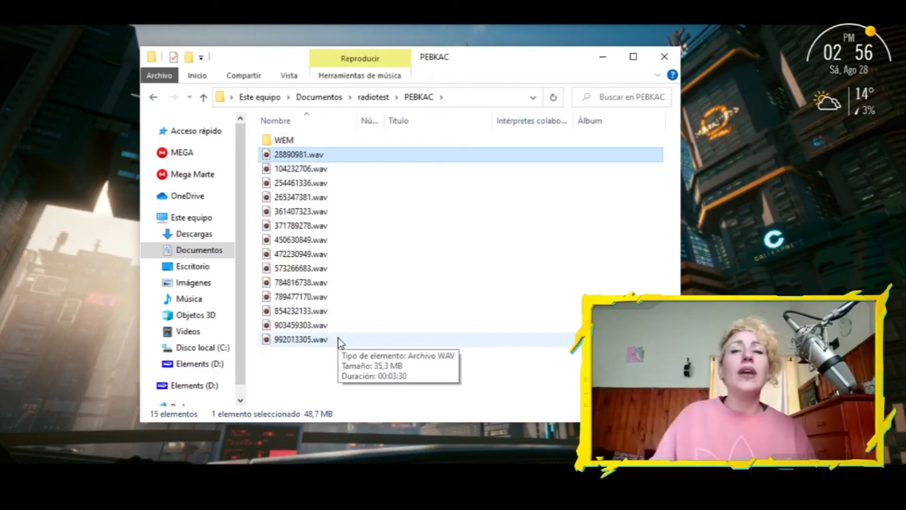
double_click(297, 156)
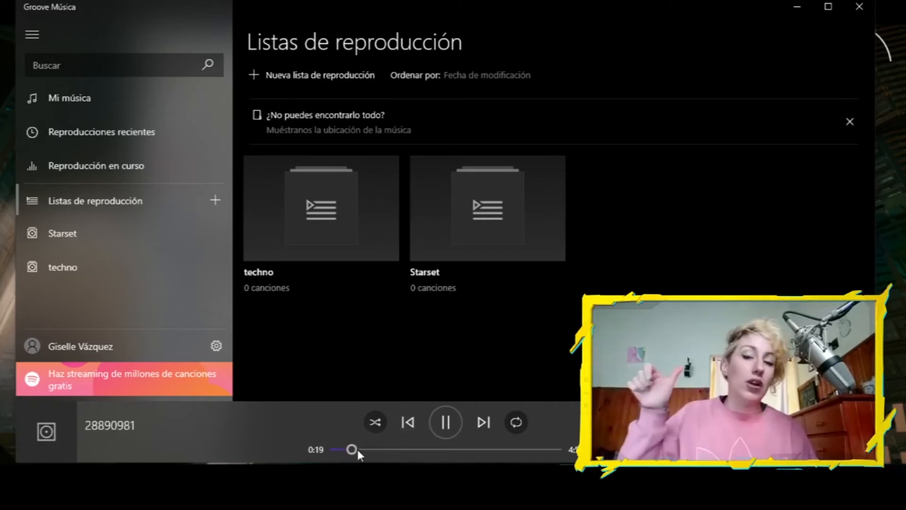
left_click(442, 451)
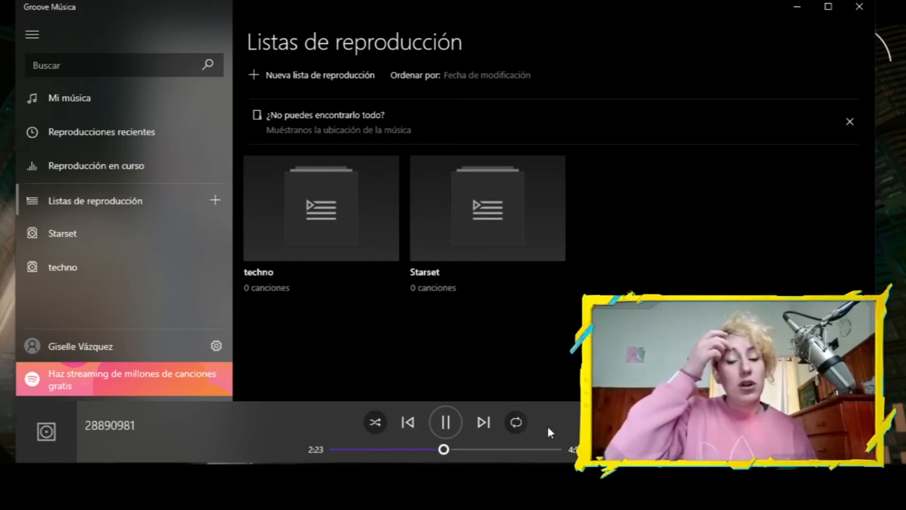
key("alt+Tab")
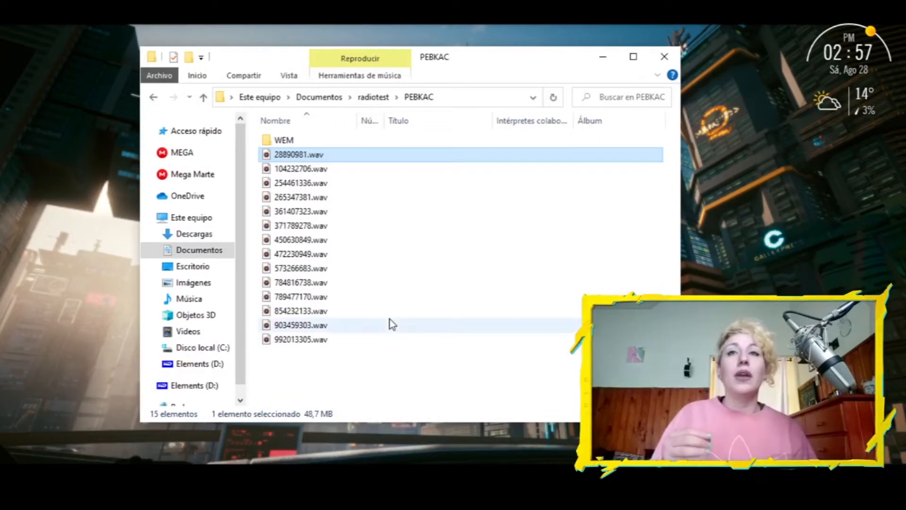
Select all the WAV files in the PEBKAC folder and consult the song list spreadsheets in the browser.
left_click_drag(395, 350, 301, 156)
mouse_move(481, 501)
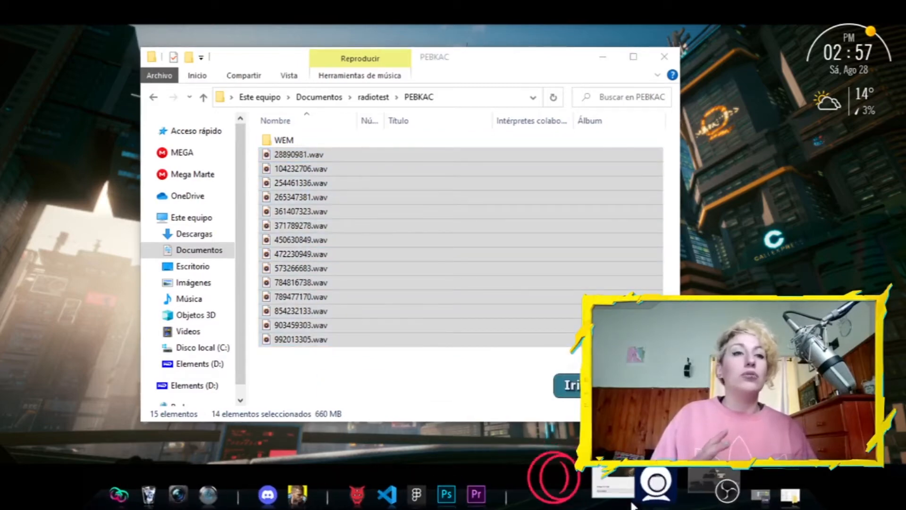
left_click(604, 494)
left_click(713, 5)
left_click(611, 5)
left_click(201, 232)
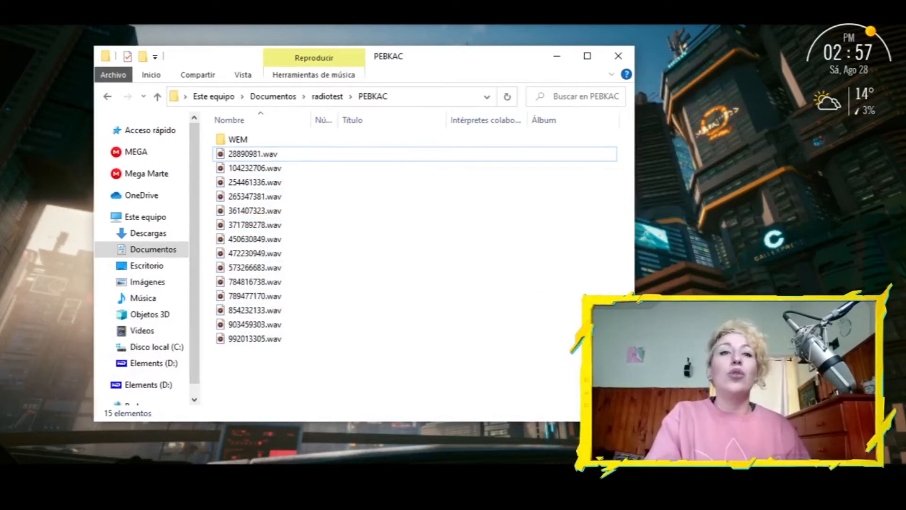
Return to the Bioskop sheet and examine row 10 and the pair of file names listed in E10.
left_click(600, 493)
left_click(395, 244)
left_click_drag(85, 301, 543, 301)
left_click(544, 292)
left_click(367, 304)
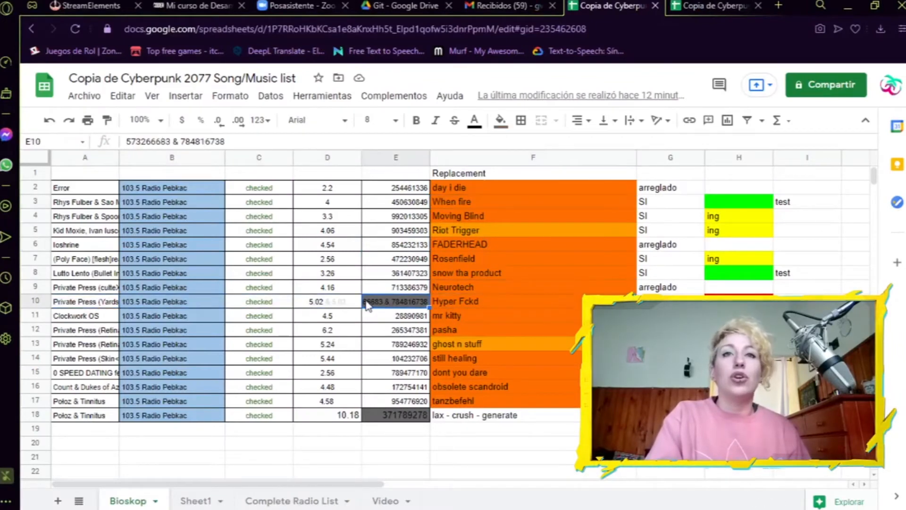
left_click(168, 141)
left_click_drag(168, 141, 124, 141)
left_click(431, 275)
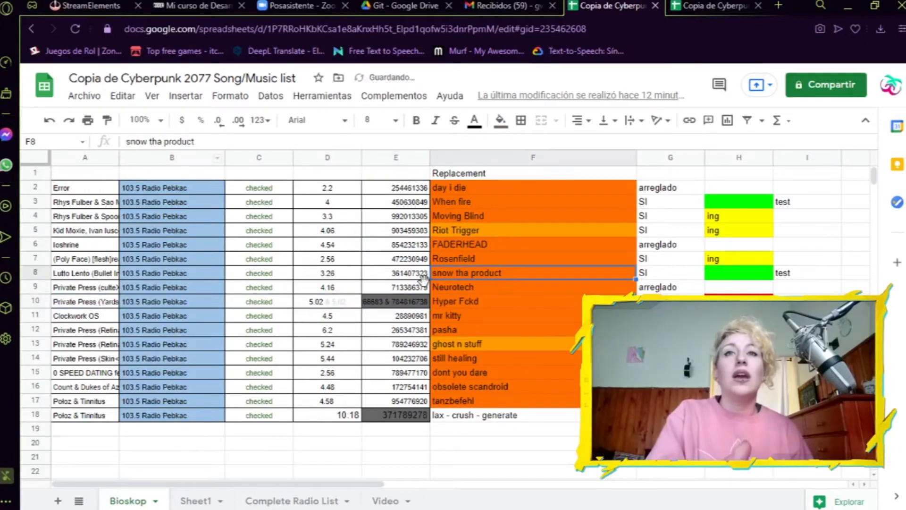
Compare the single file name in E8 with row 10's paired files, song details, duration and "Hyper Fckd" replacement.
left_click(326, 301)
left_click(396, 272)
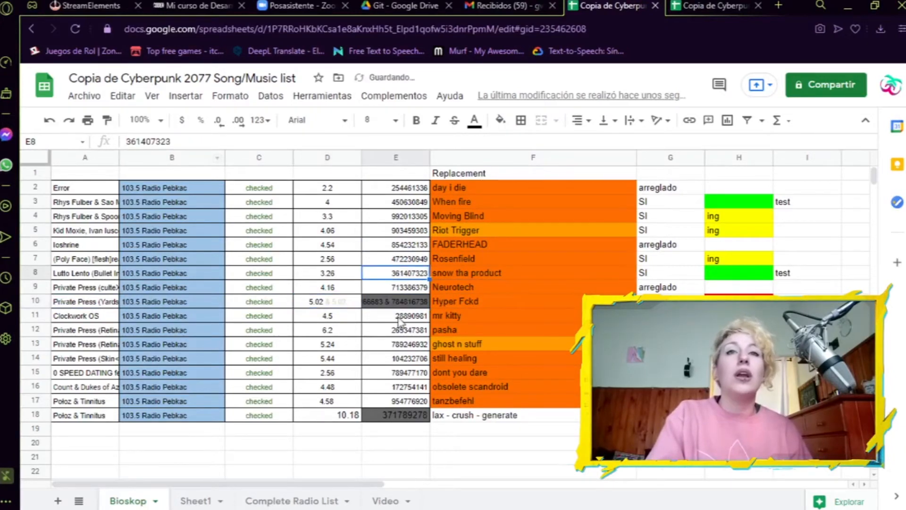
left_click(397, 306)
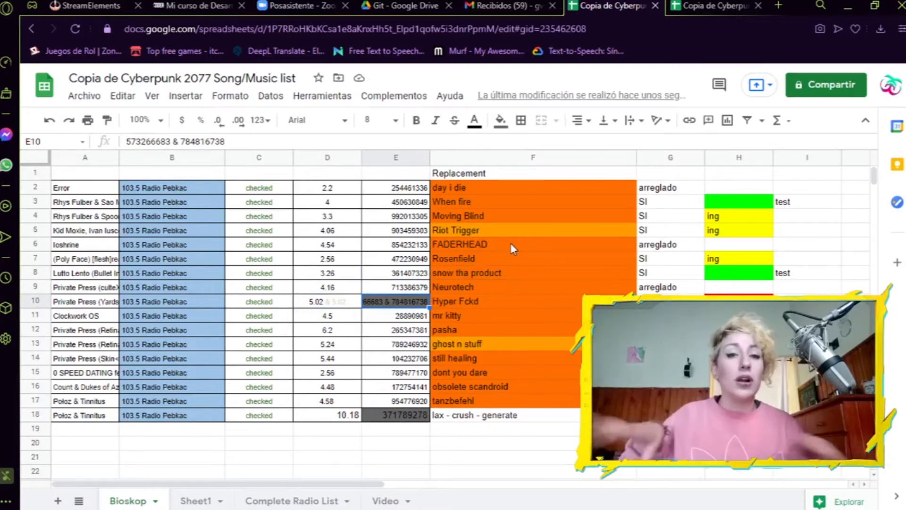
key("Right")
left_click_drag(105, 301, 337, 307)
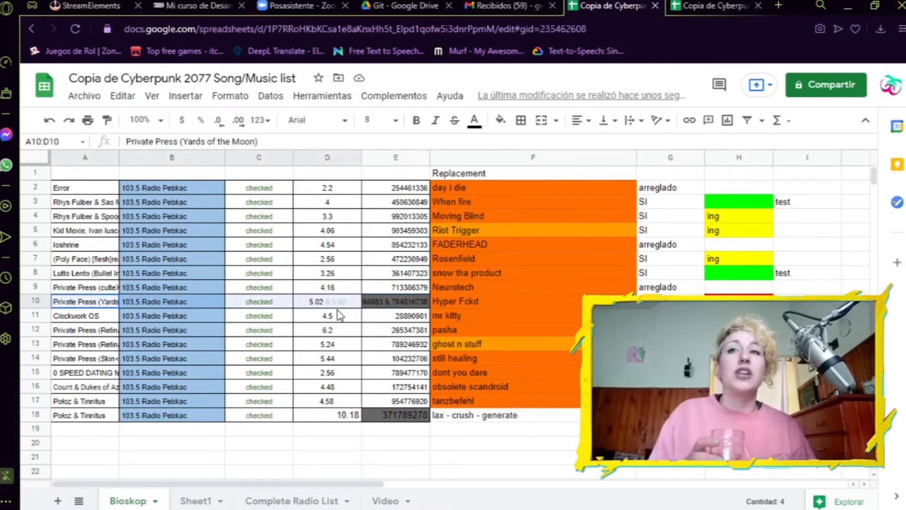
left_click(608, 316)
left_click(549, 300)
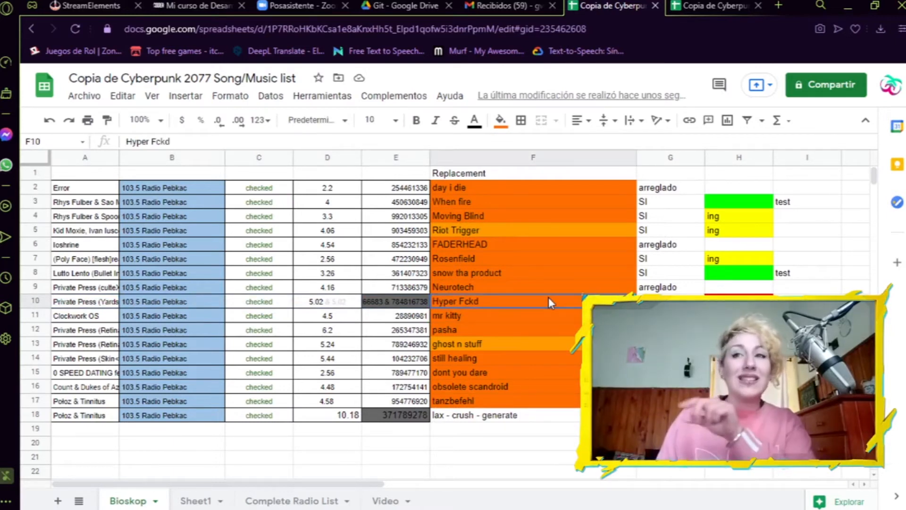
left_click(165, 231)
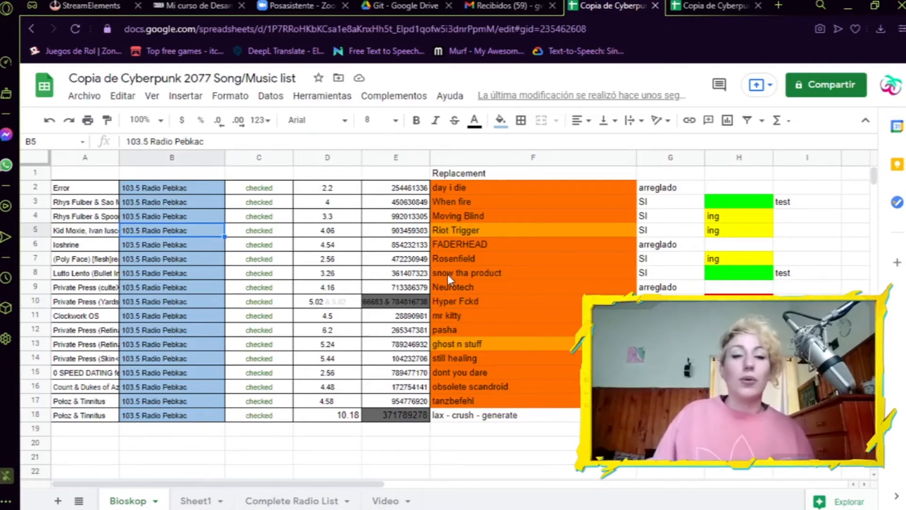
Minimize the browser and the PEBKAC folder, open WolvenKit's install folder on drive C and browse its files.
left_click(847, 6)
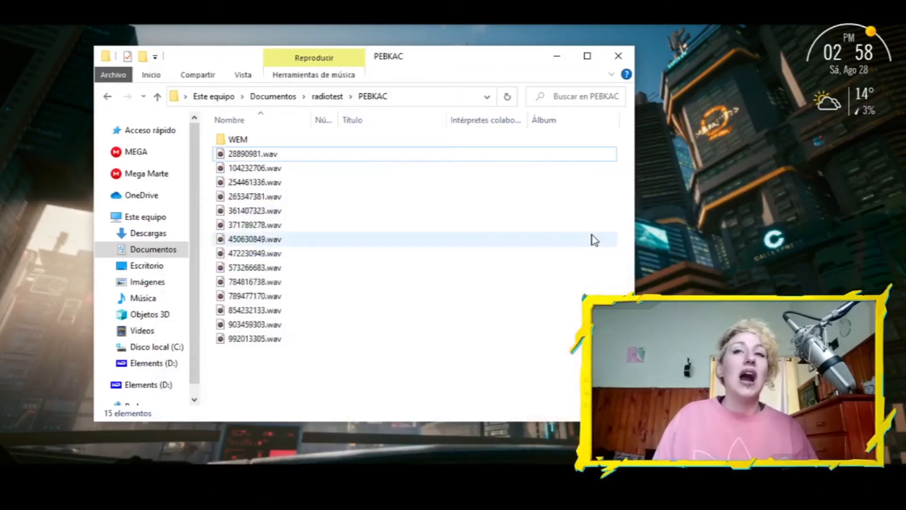
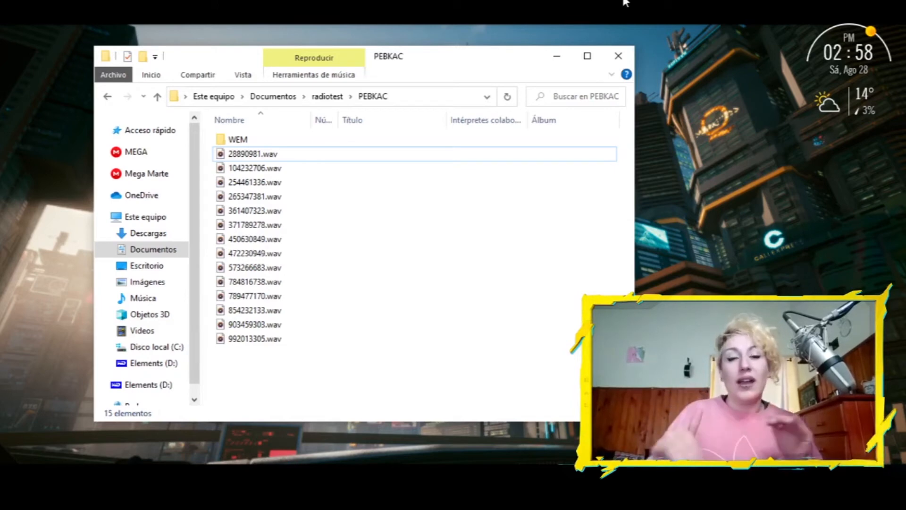
left_click(560, 52)
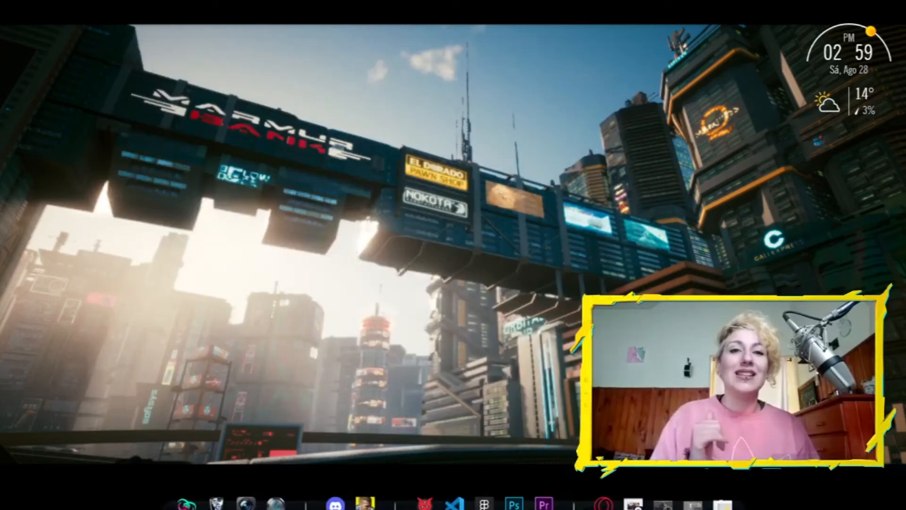
left_click(425, 488)
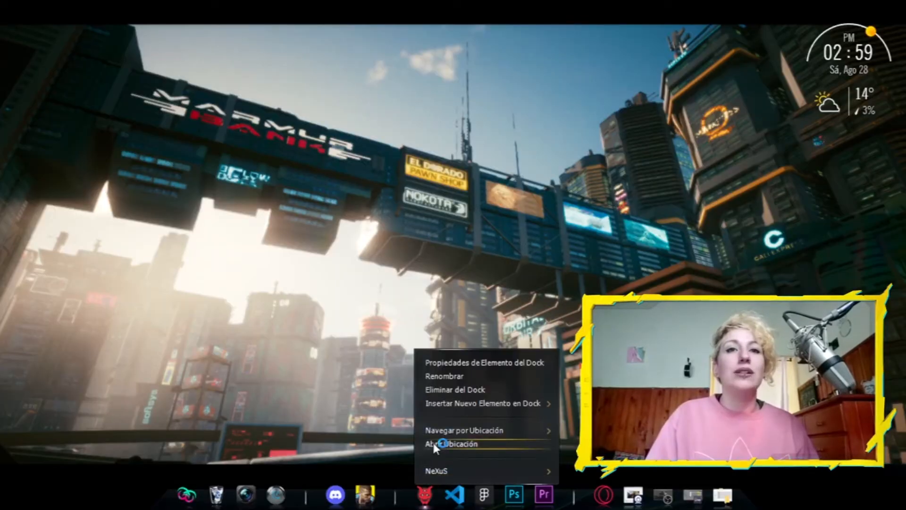
left_click(432, 440)
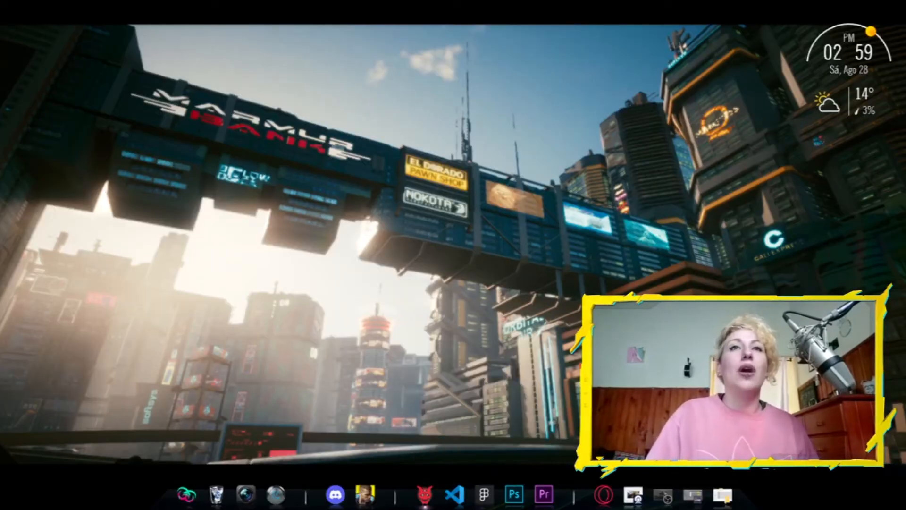
scroll(446, 306, "down", 15)
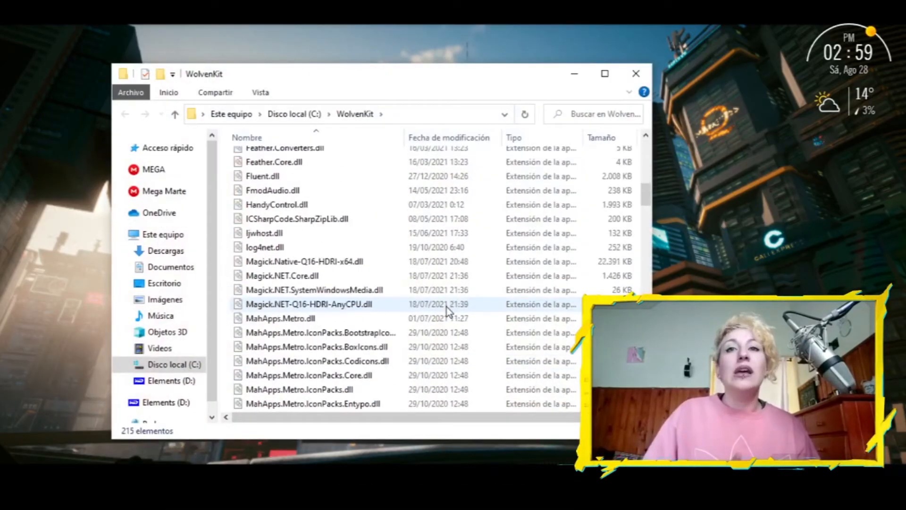
Find WolvenKit.exe in the install folder and set its compatibility properties to run it as administrator.
scroll(446, 306, "down", 7)
scroll(415, 330, "down", 10)
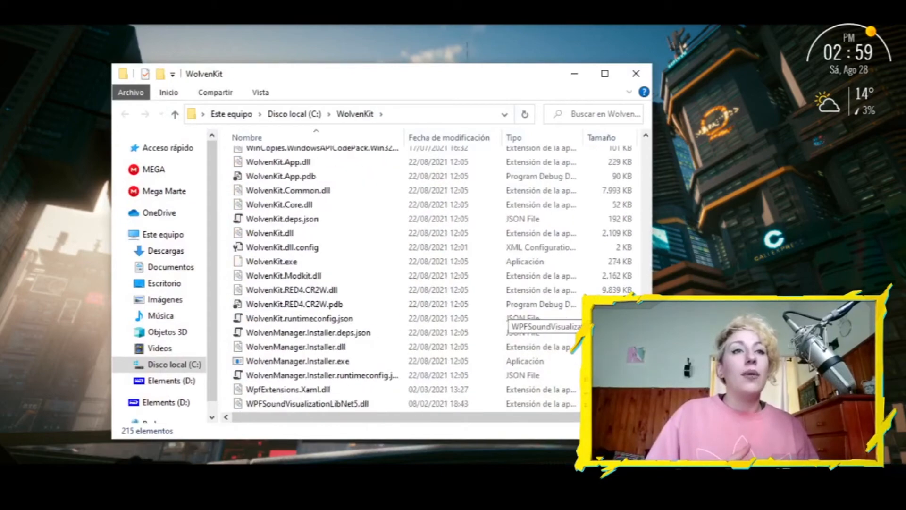
scroll(330, 358, "up", 20)
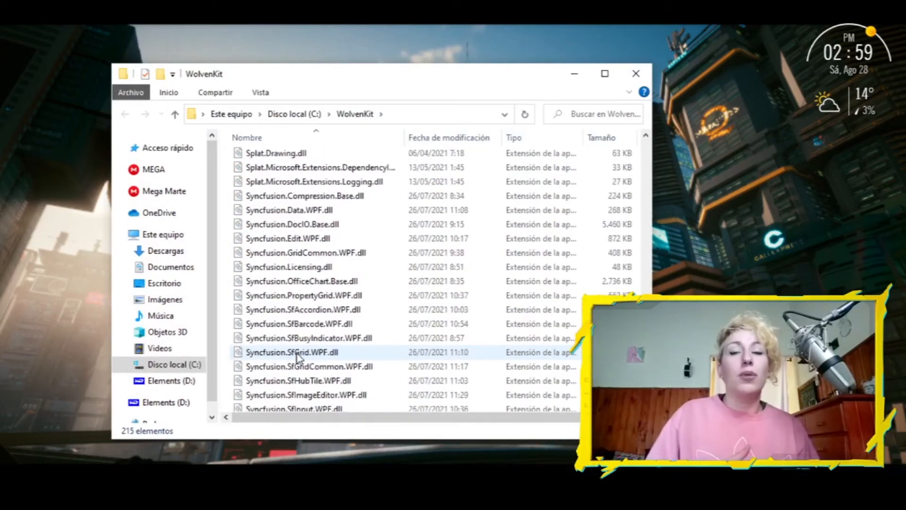
scroll(296, 355, "up", 20)
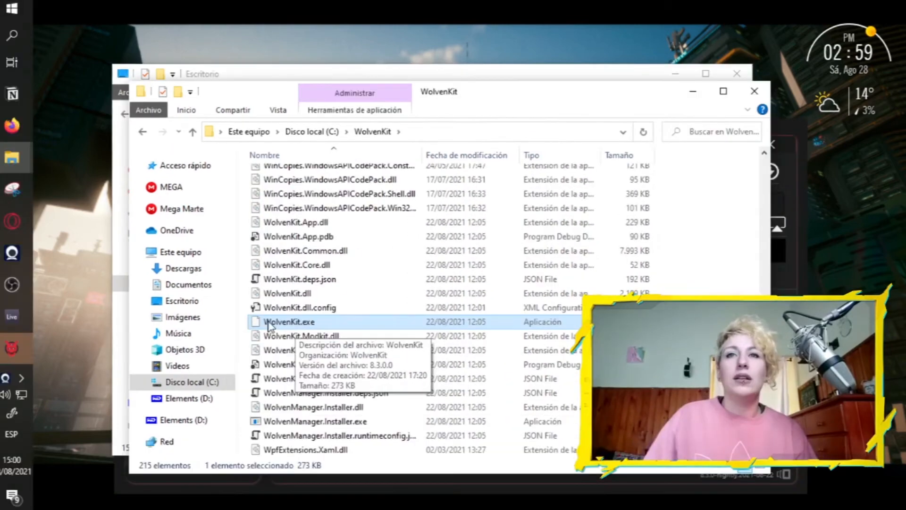
right_click(270, 321)
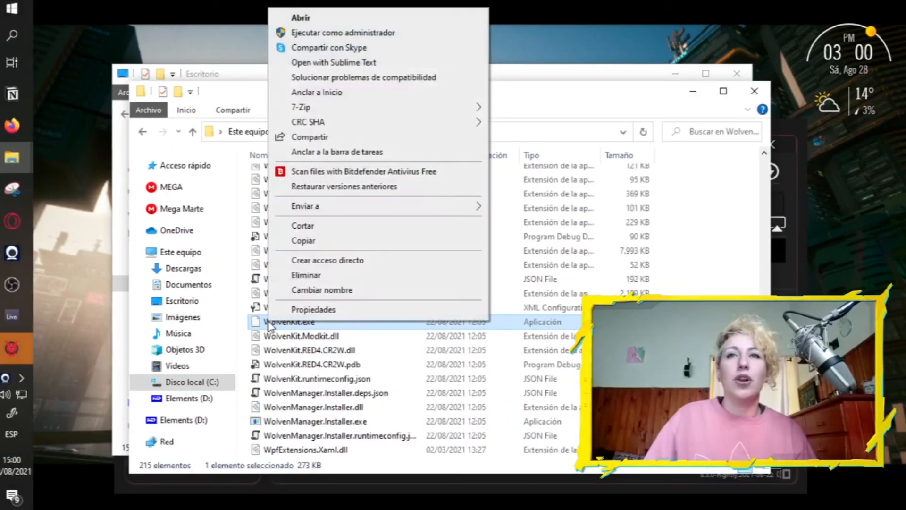
left_click(297, 309)
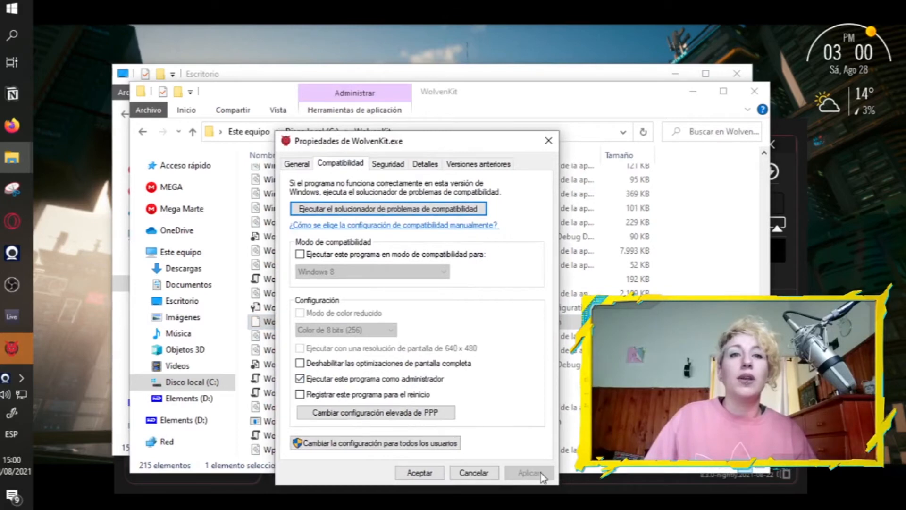
left_click(420, 473)
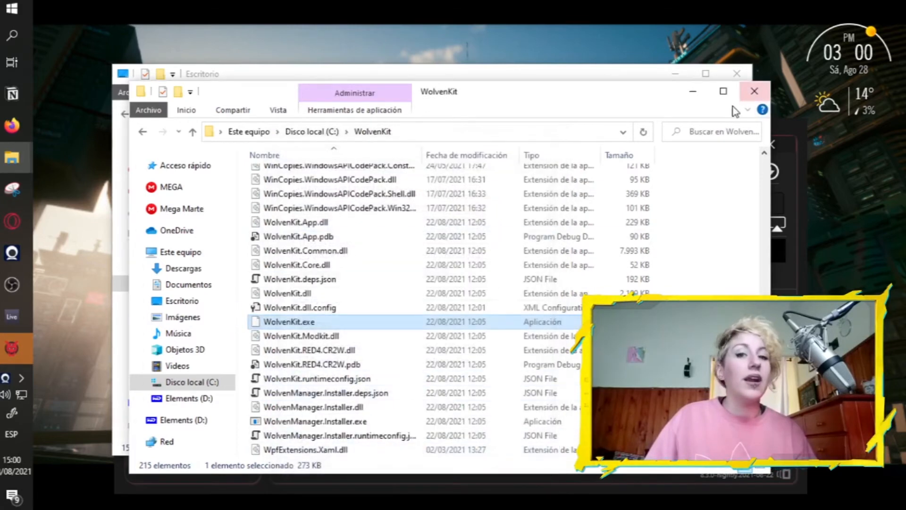
Close both folder windows, maximize WolvenKit and start a new project named "radiotest".
left_click(754, 91)
left_click(737, 74)
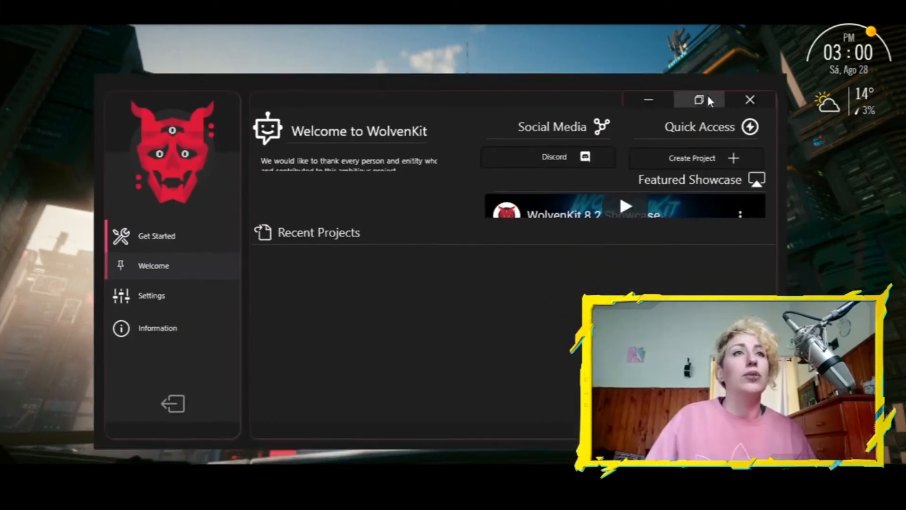
left_click(709, 98)
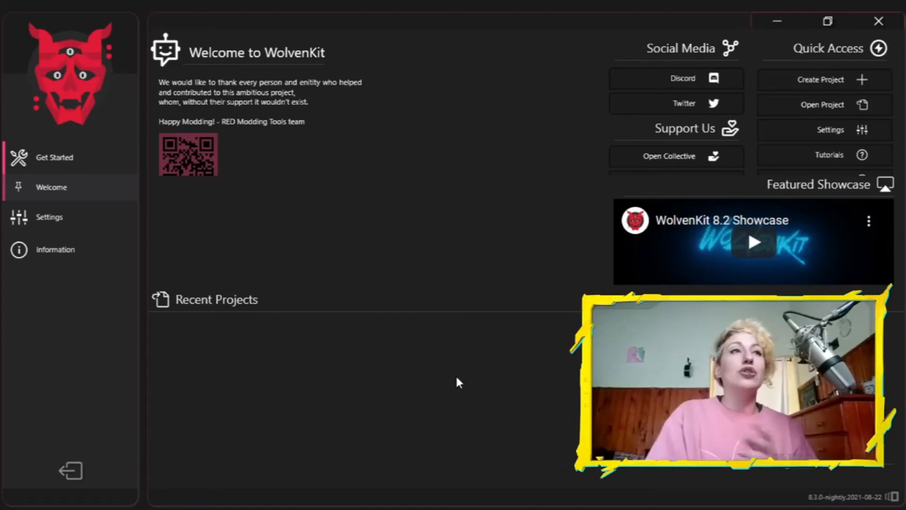
left_click(824, 79)
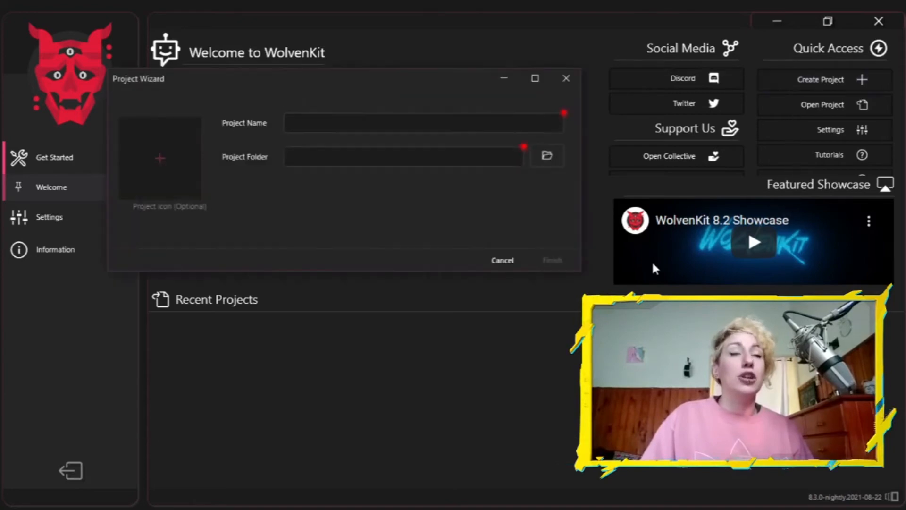
left_click(417, 123)
type("radiotest")
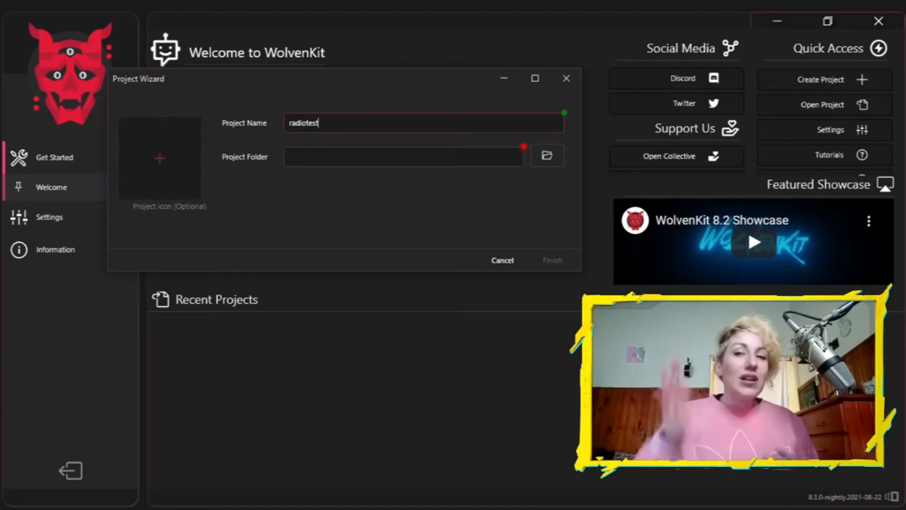
Create a radiotest2 folder in Documents, choose it as the project folder and finish creating the project.
left_click(548, 148)
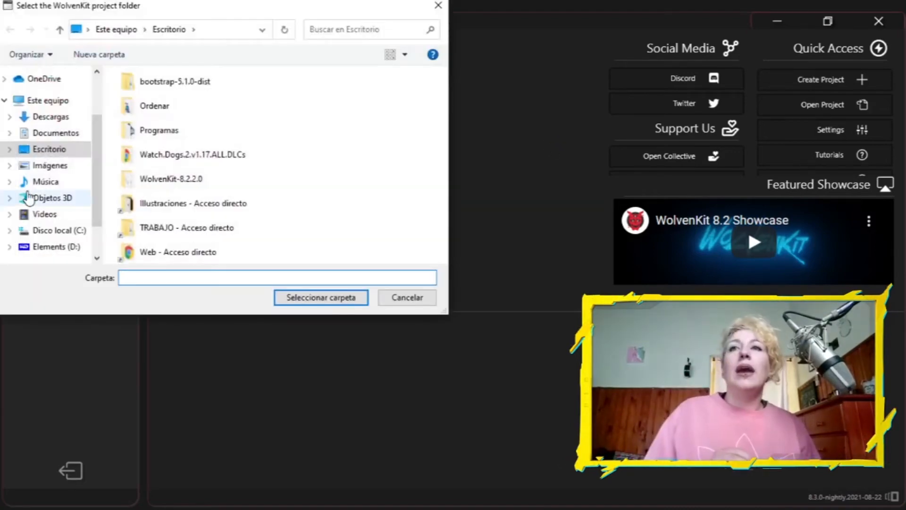
left_click(55, 133)
left_click(207, 281)
type("r")
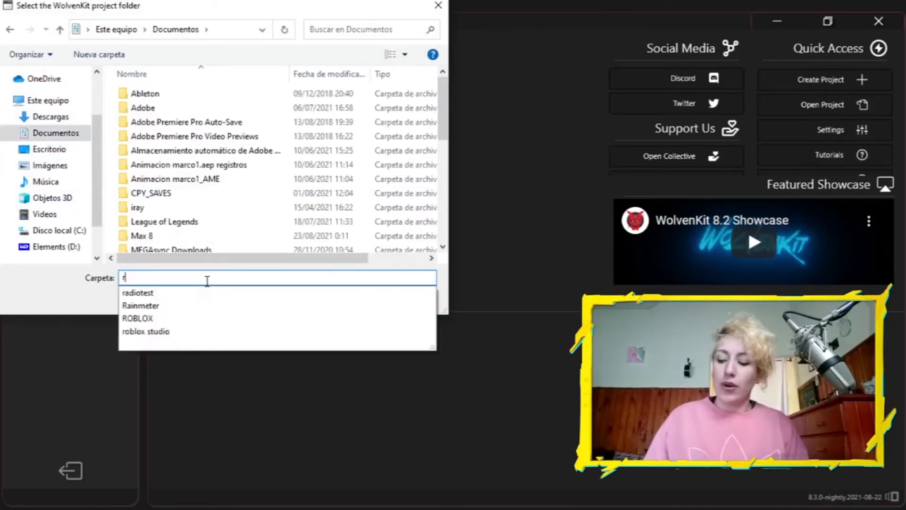
key("ctrl+shift+n")
type("radiotest")
key("Return")
key("Return")
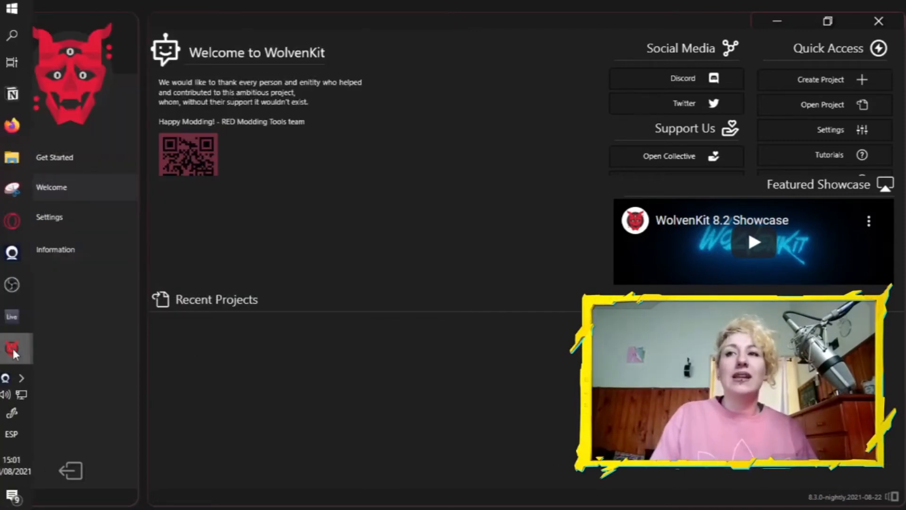
mouse_move(13, 348)
left_click(115, 404)
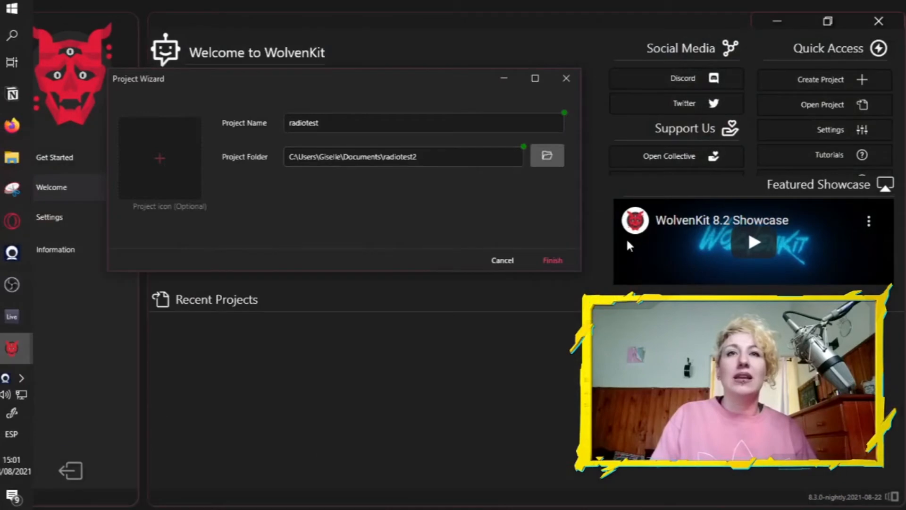
left_click(554, 259)
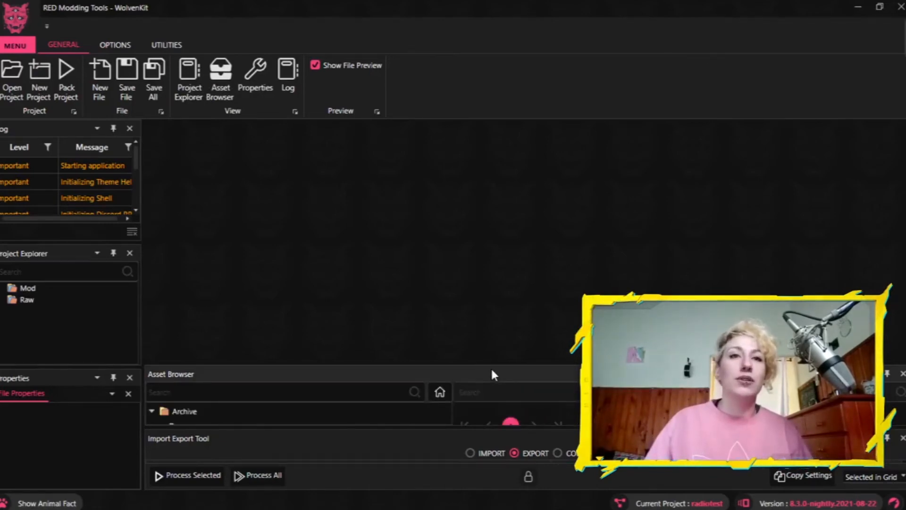
Enlarge the Asset Browser and open the soundbanks folder under base > sound in the game archive.
left_click_drag(487, 236, 487, 237)
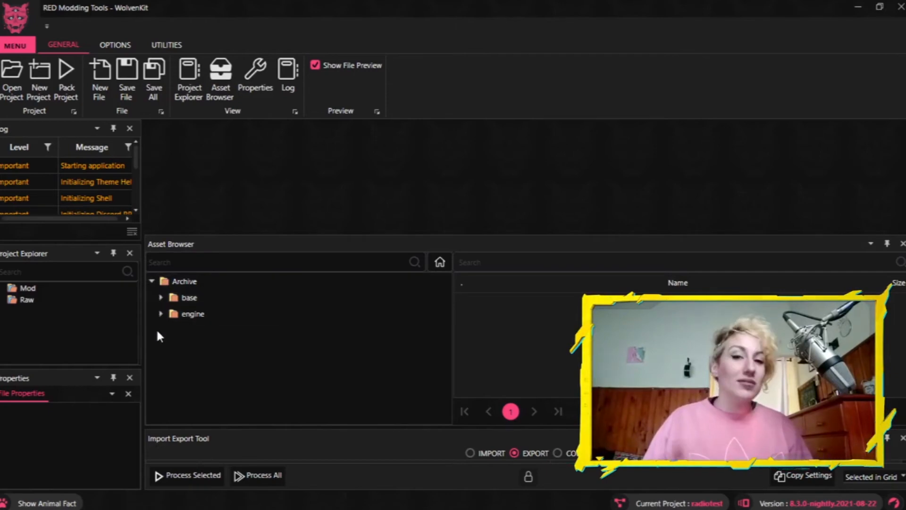
left_click(163, 302)
left_click(161, 298)
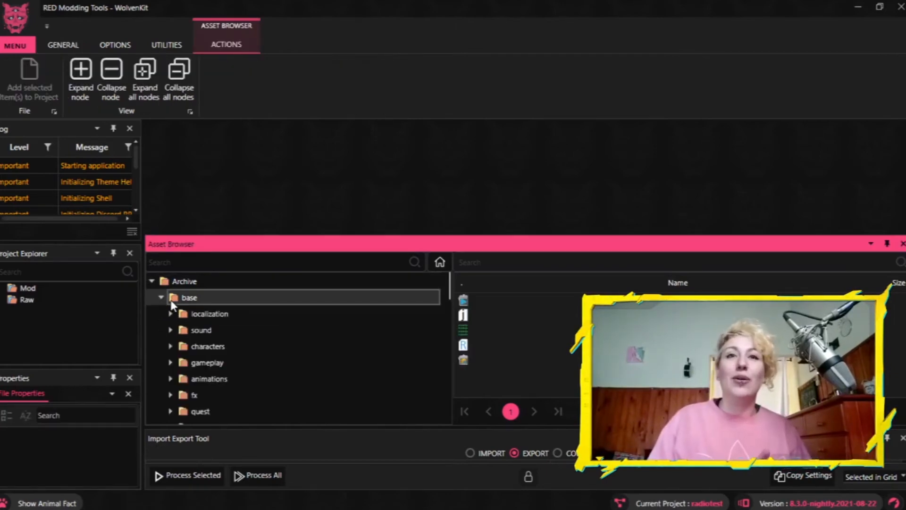
scroll(245, 331, "down", 1)
scroll(248, 338, "down", 2)
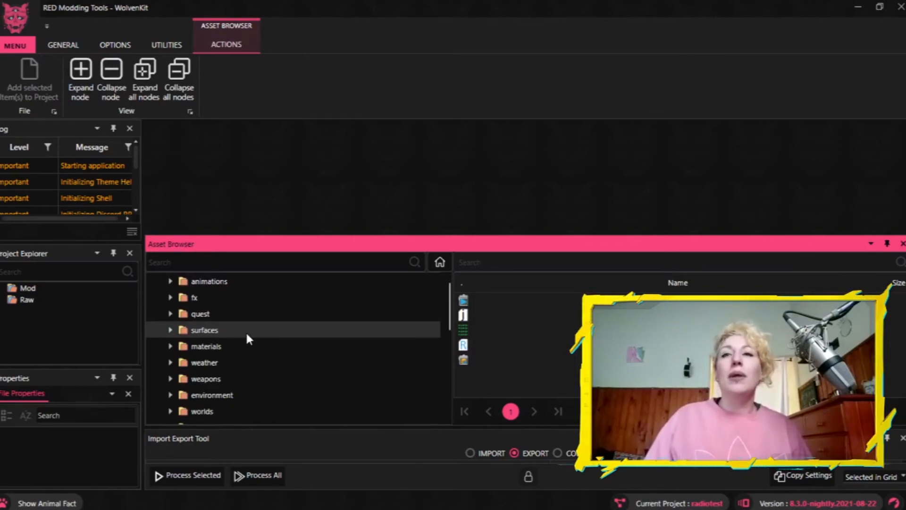
scroll(247, 333, "down", 6)
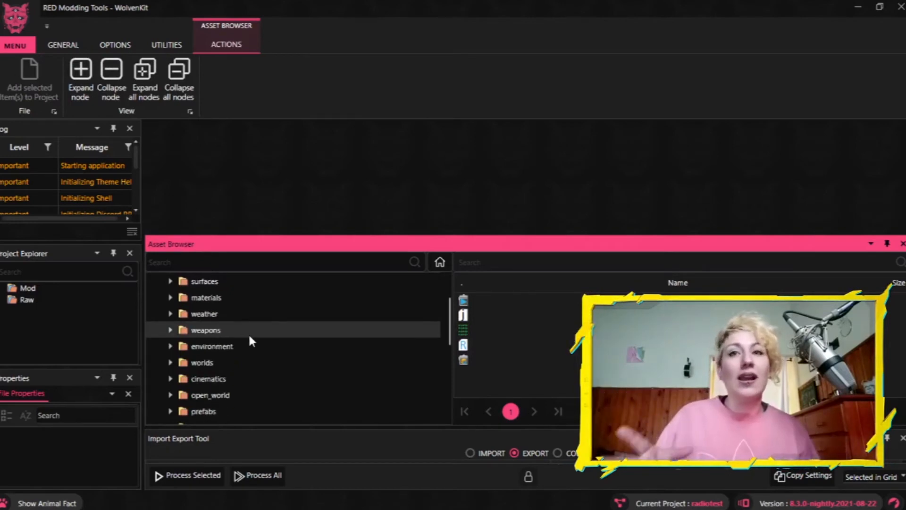
left_click(230, 364)
left_click(220, 395)
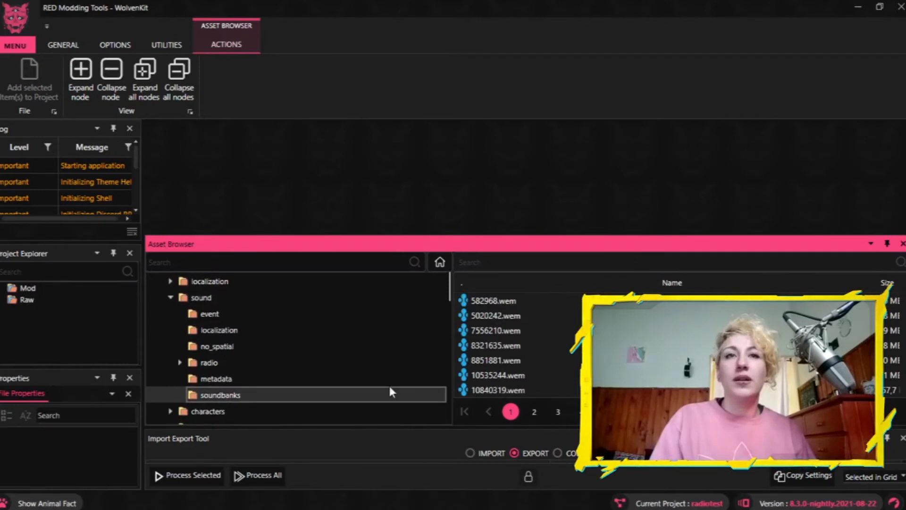
Copy the first song's file name from the Bioskop sheet and search WolvenKit's soundbanks folder for 254461336.
left_click(509, 315)
left_click(562, 358)
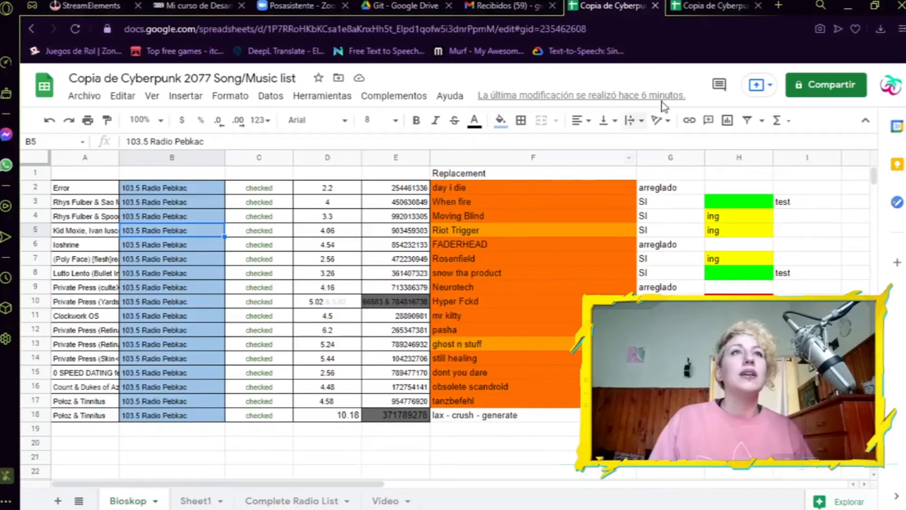
key("ctrl+c")
key("alt+Tab")
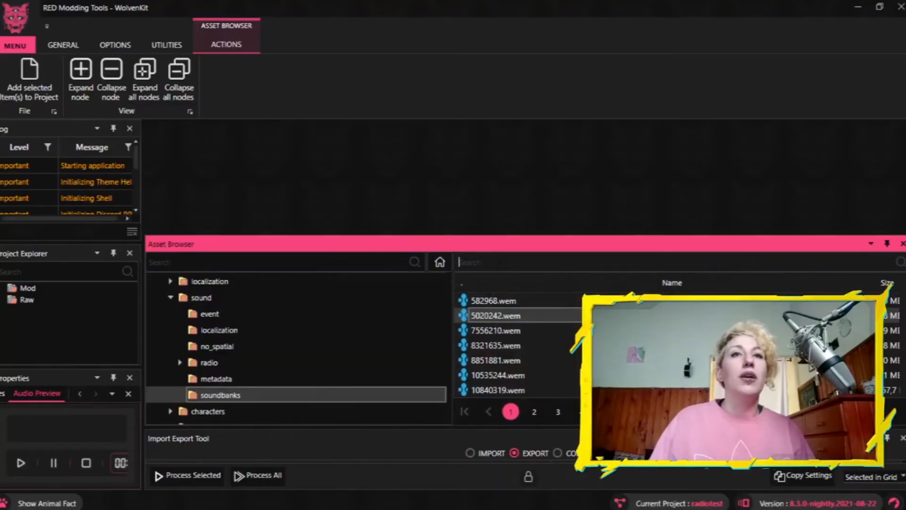
left_click(474, 258)
key("ctrl+v")
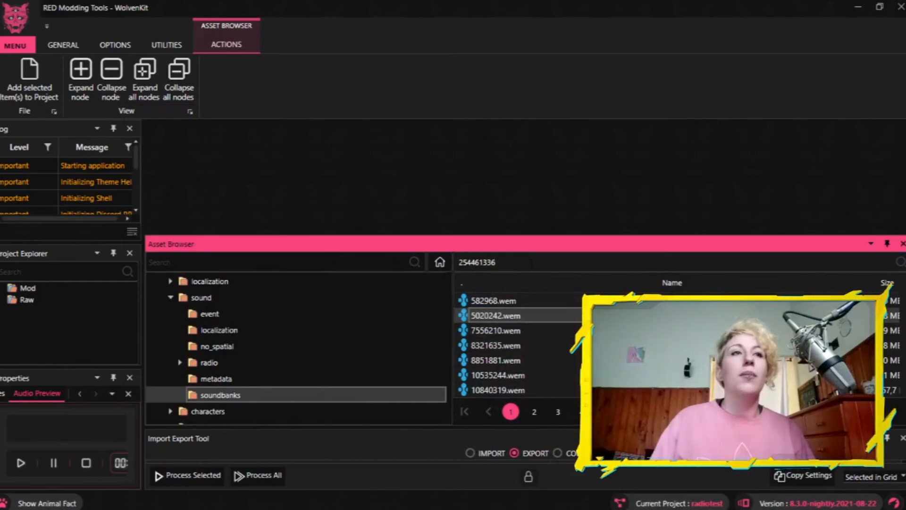
key("Return")
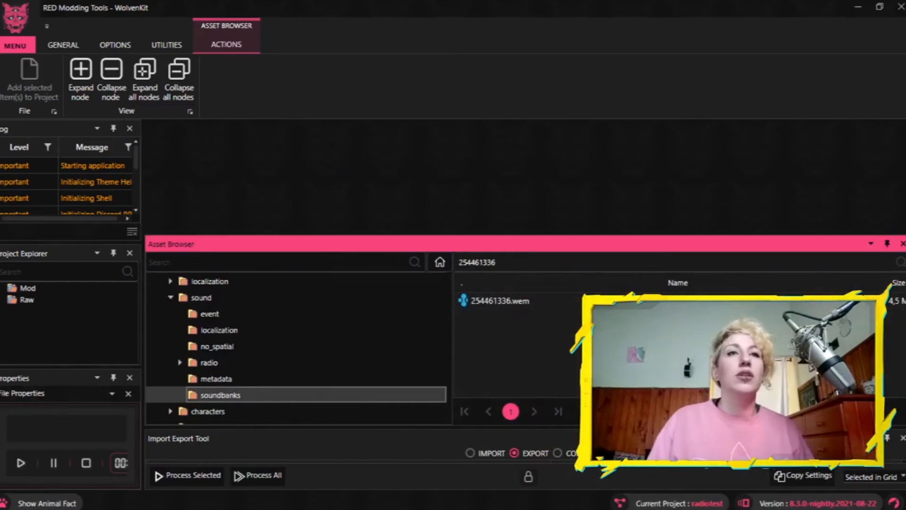
Add the 254461336.wem file found in the soundbanks folder to the project.
left_click(484, 300)
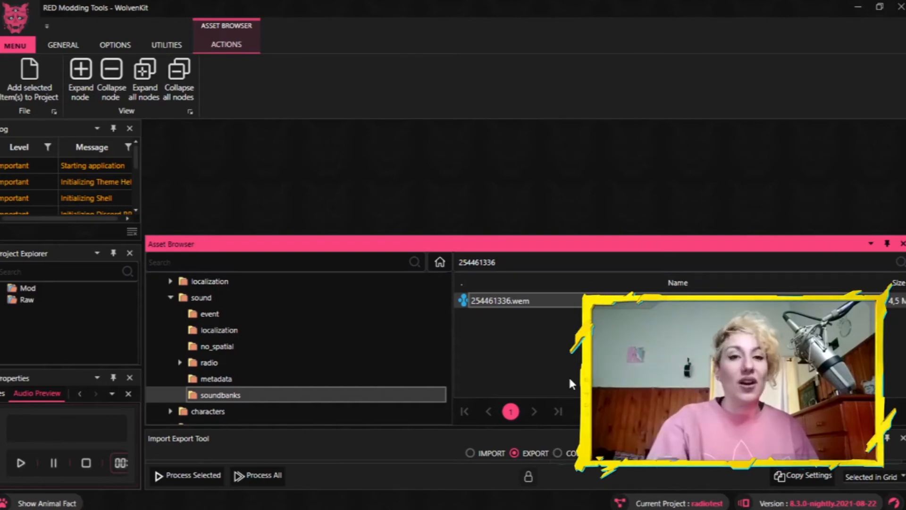
right_click(541, 301)
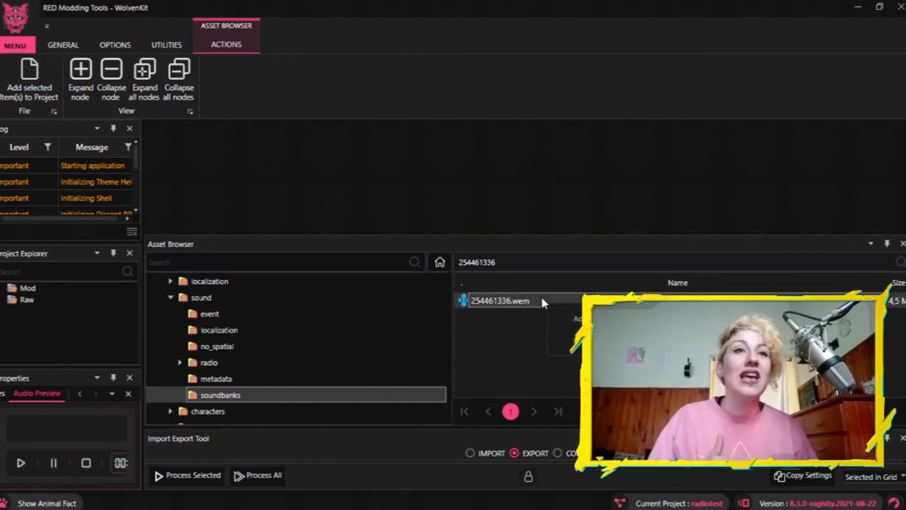
right_click(507, 303)
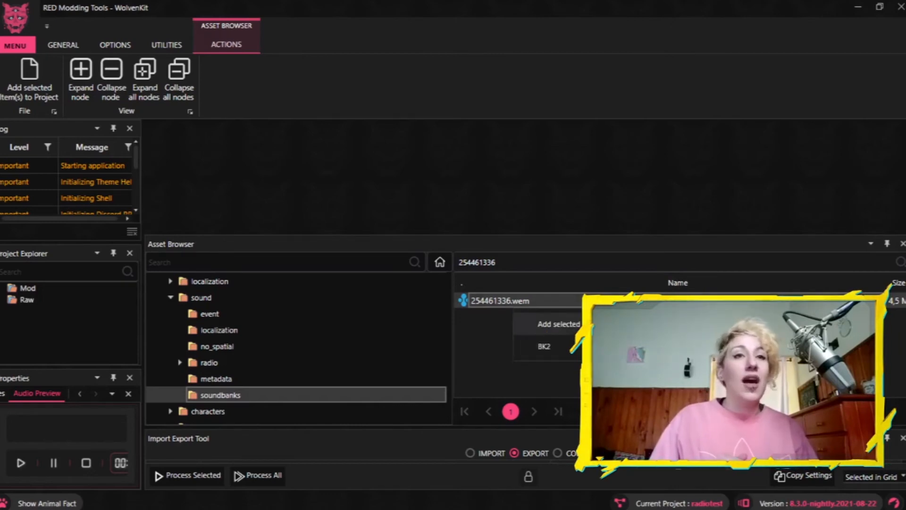
left_click(555, 325)
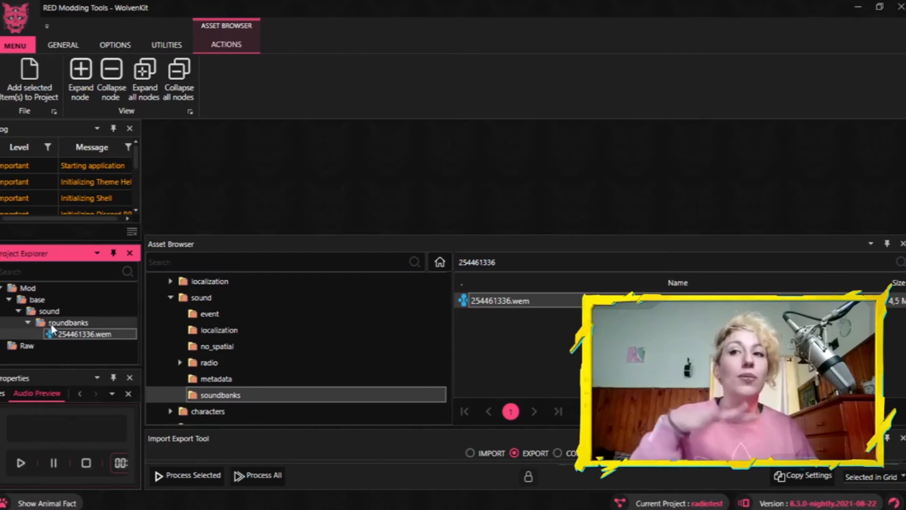
Widen the Project Explorer and Properties area to fit the audio player and try to play 254461336.wem.
mouse_move(143, 389)
left_mouse_down()
mouse_move(227, 389)
mouse_move(154, 389)
left_mouse_up()
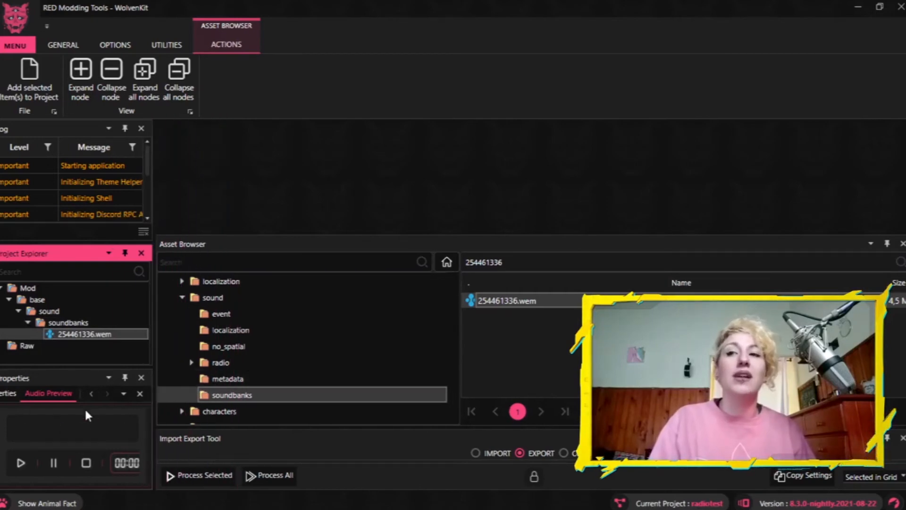
left_click_drag(149, 462, 185, 461)
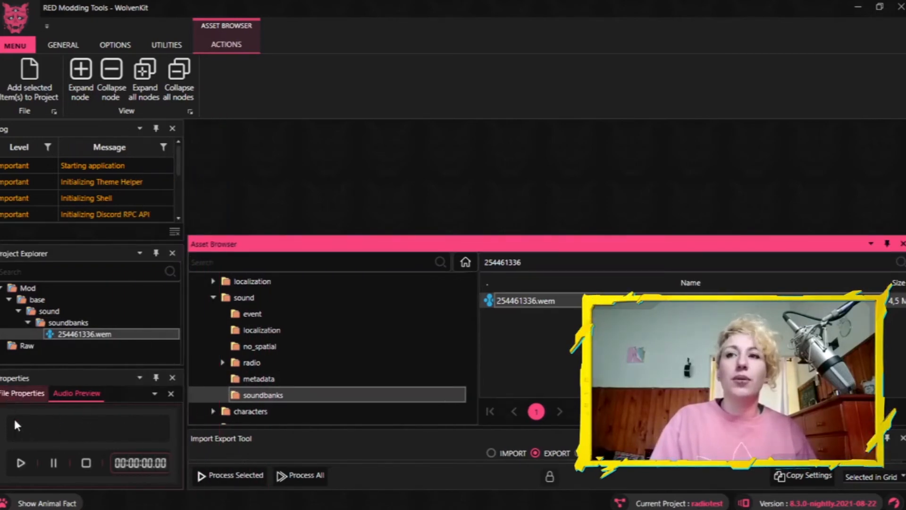
left_click(17, 462)
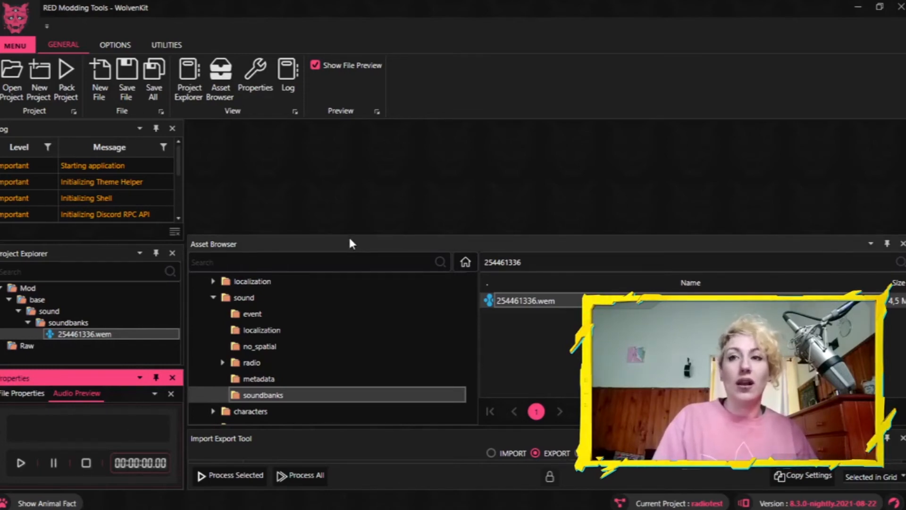
Select the project's Mod folder and bring up the general commands for saving and packing the project.
left_click_drag(346, 233, 345, 231)
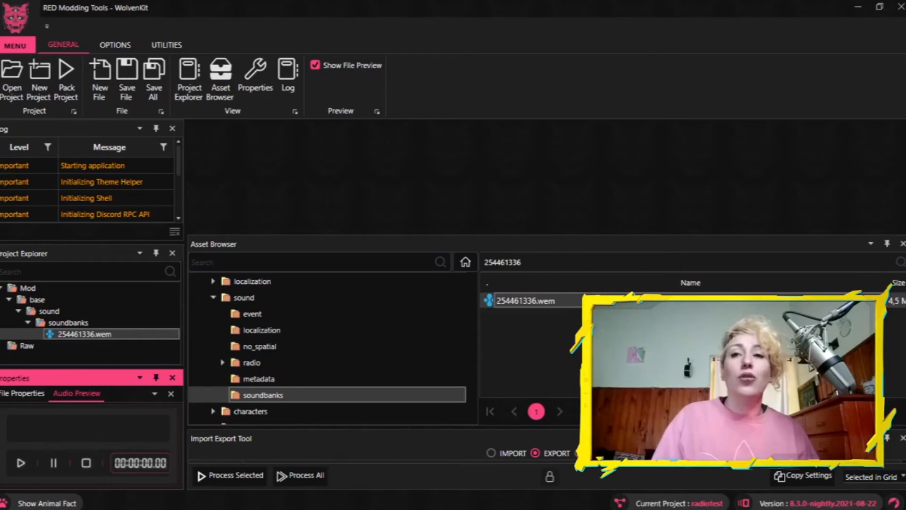
mouse_move(635, 507)
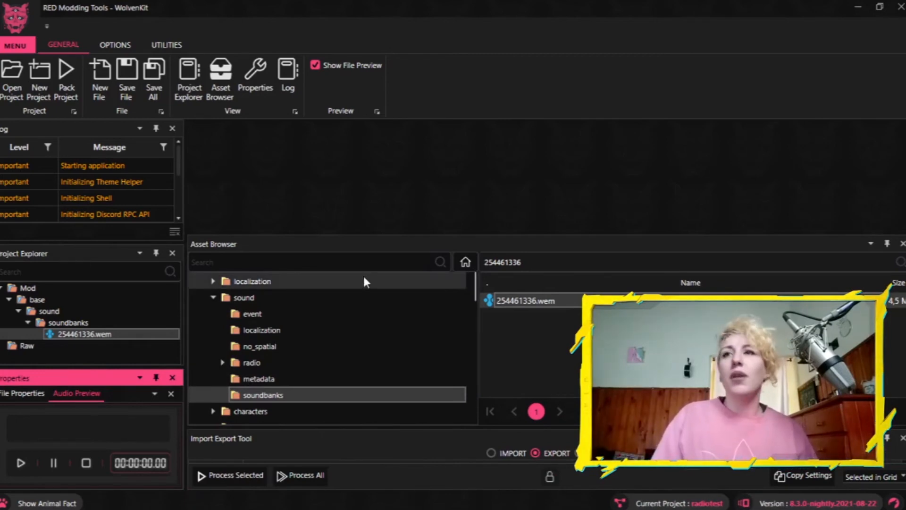
left_click(27, 288)
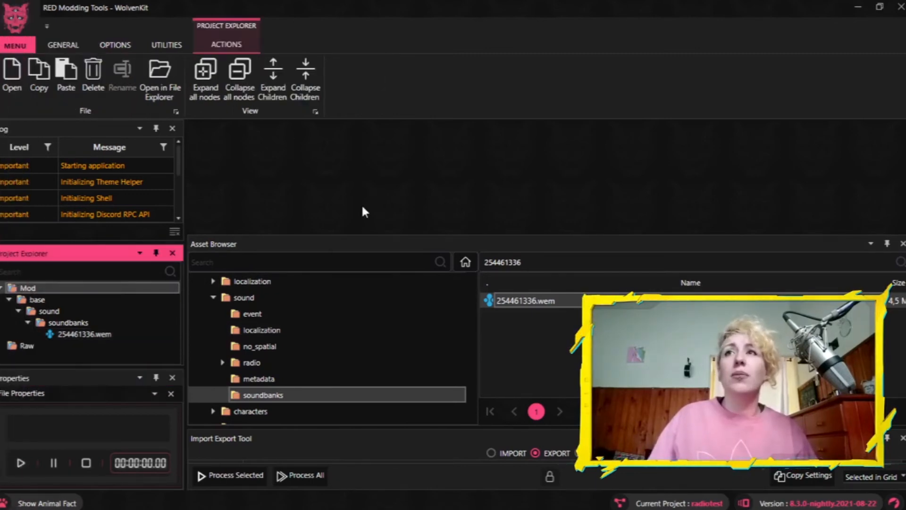
left_click(58, 39)
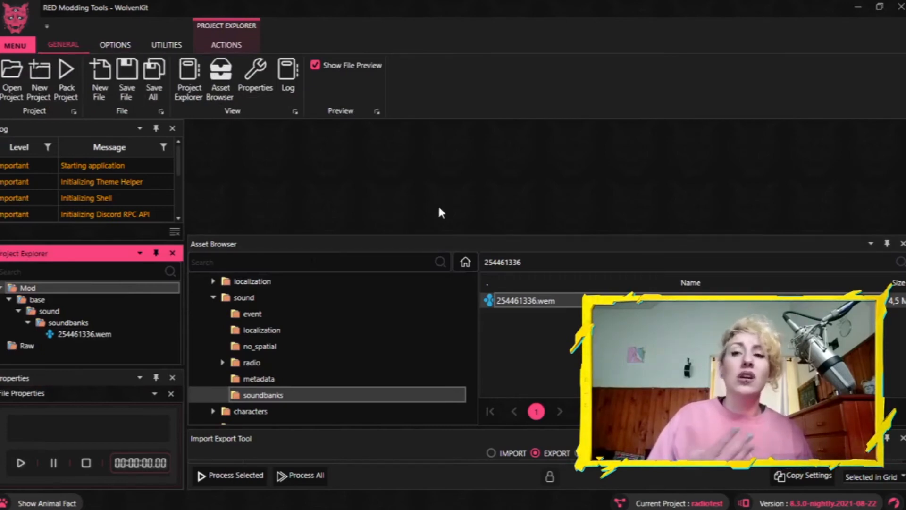
Close WolvenKit and launch Wwise from the desktop.
left_click(879, 6)
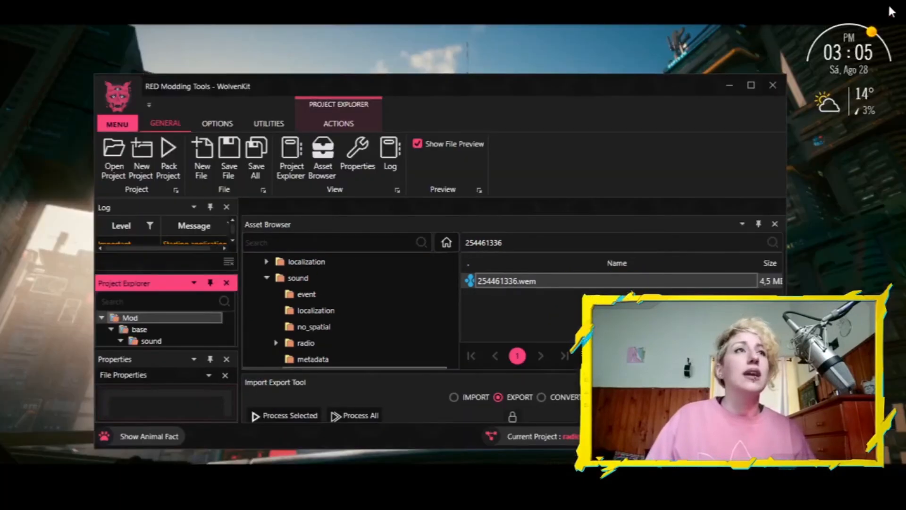
left_click(773, 86)
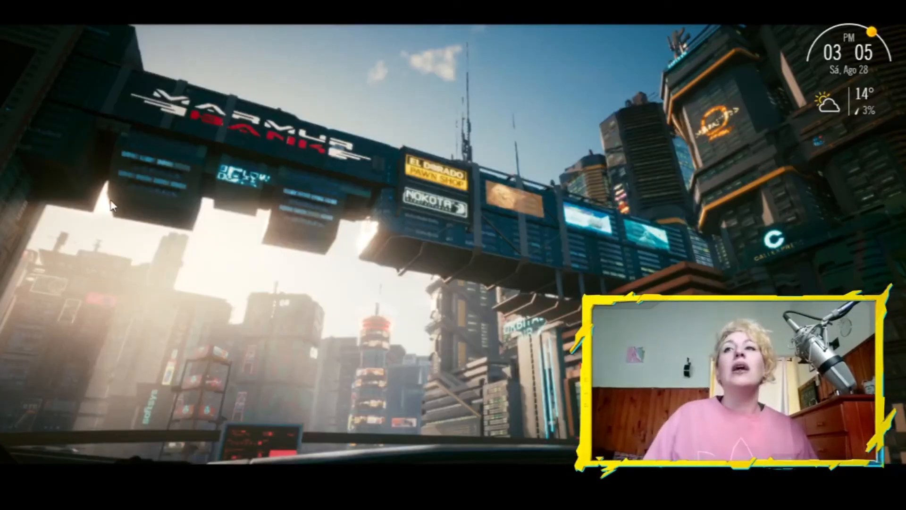
left_click(28, 220)
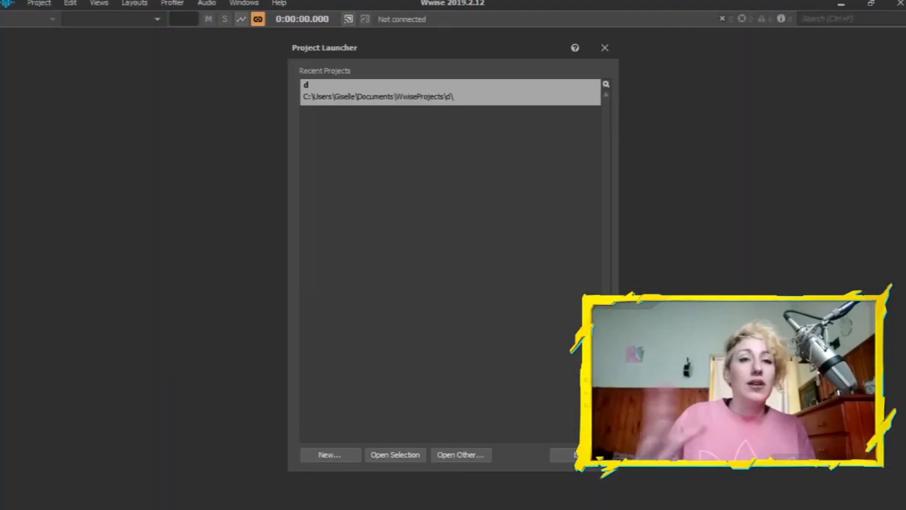
Create a new Wwise project named test2 with the default location and Windows platform.
left_click(352, 456)
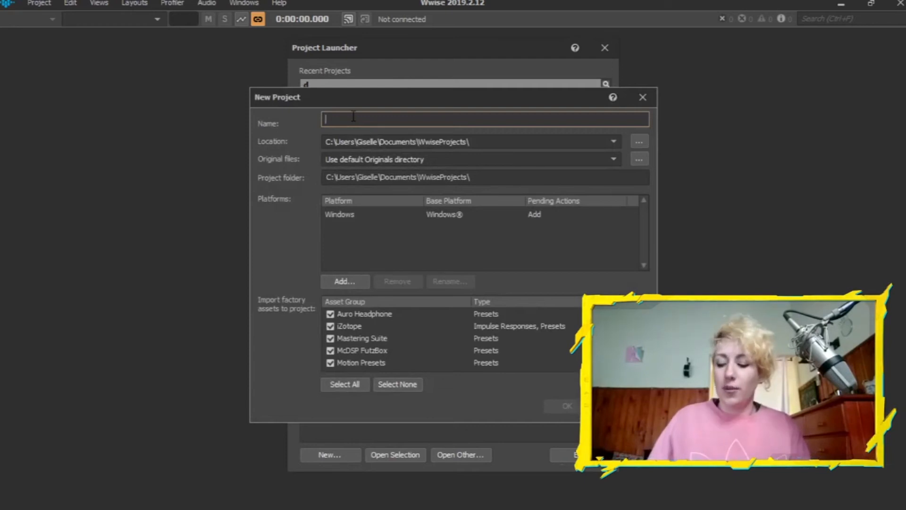
type("test2")
key("Return")
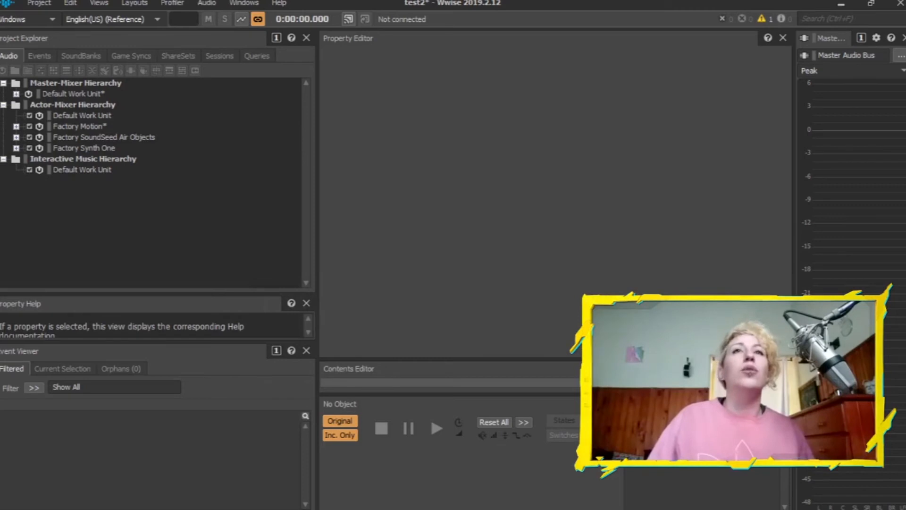
Set the project's default conversion settings to Vorbis Quality High from the factory Vorbis presets.
left_click(38, 2)
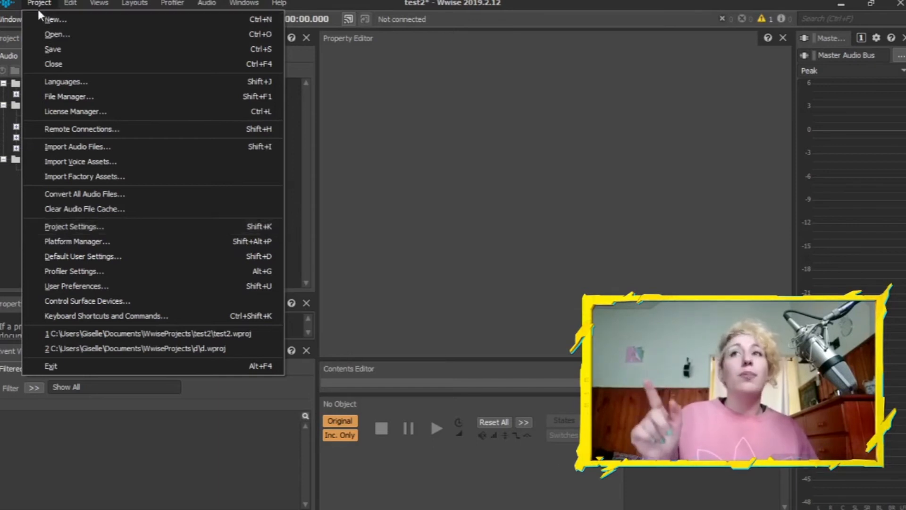
left_click(59, 227)
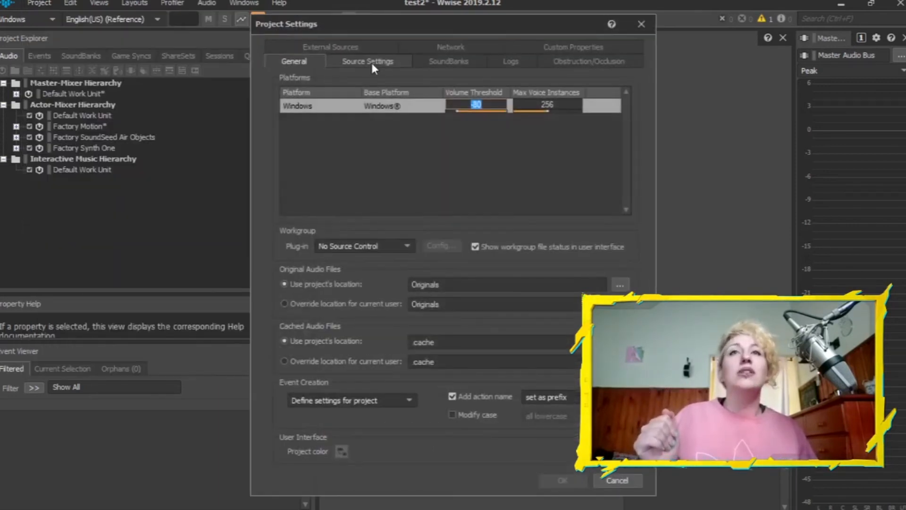
left_click(372, 63)
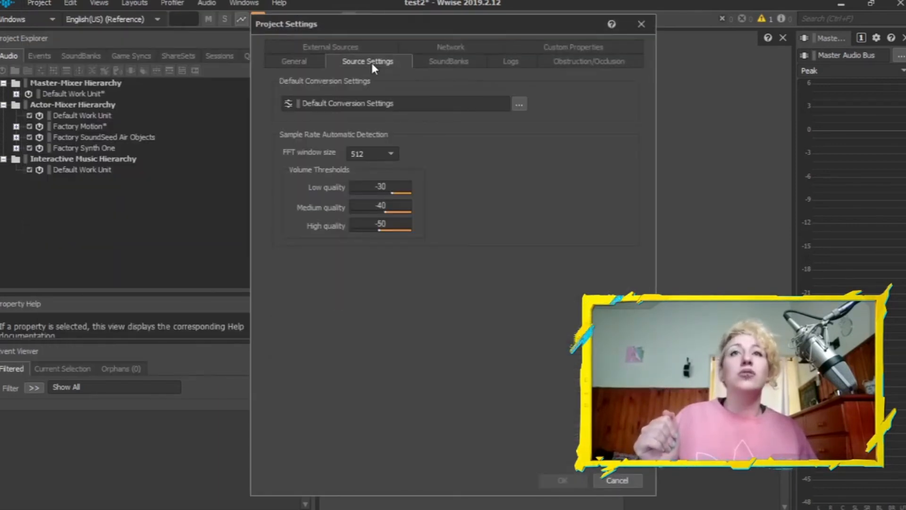
left_click(519, 103)
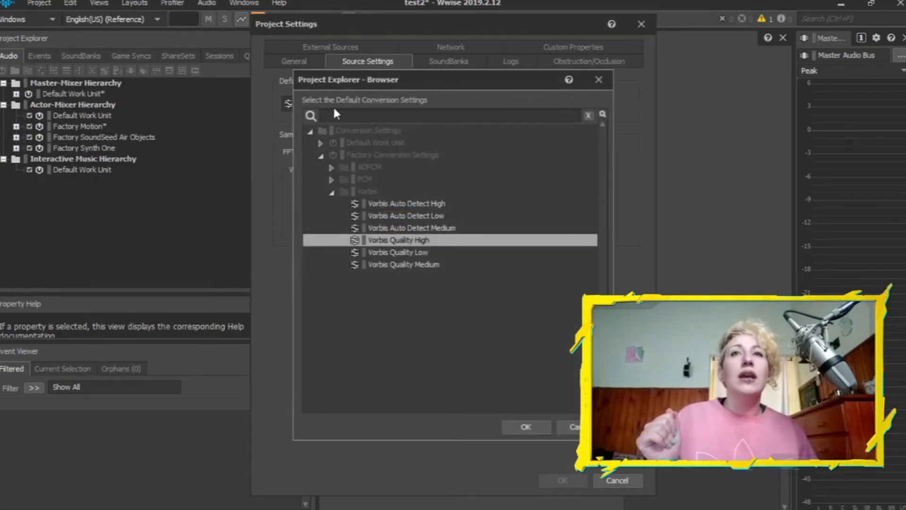
left_click(331, 192)
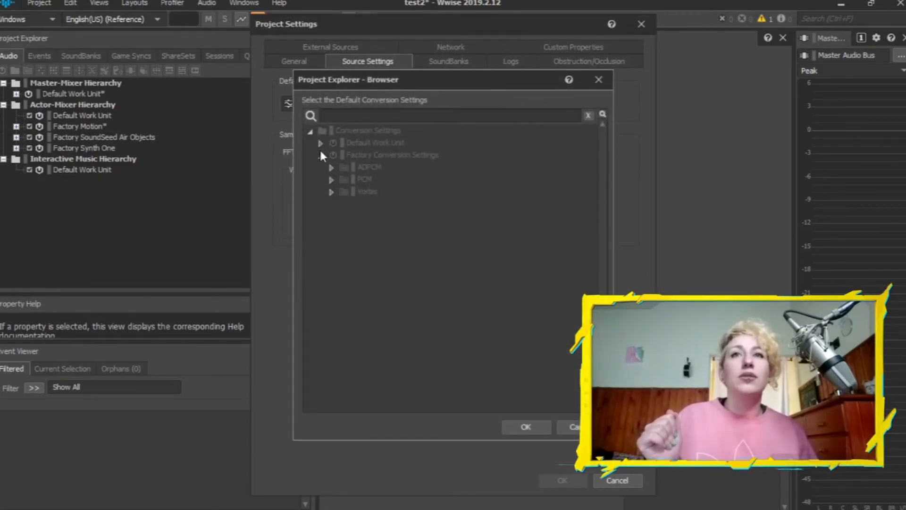
left_click(320, 143)
left_click(321, 168)
left_click(321, 168)
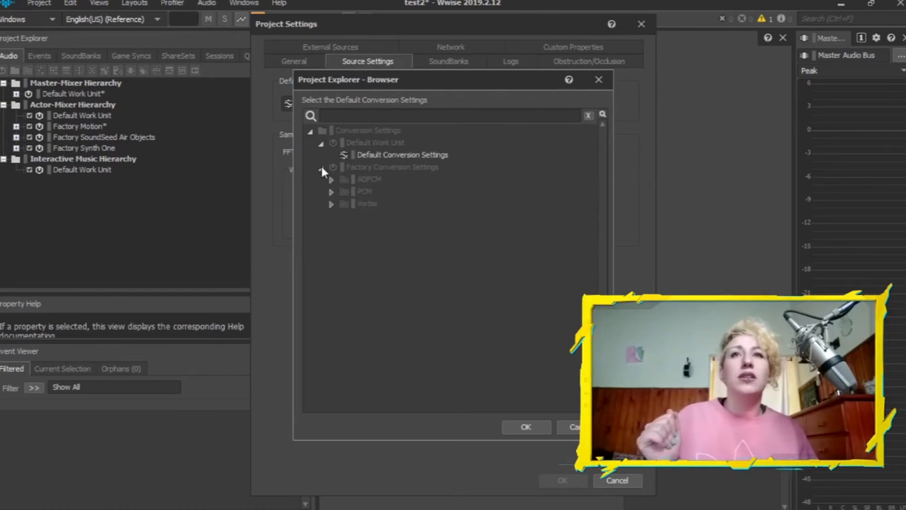
left_click(332, 204)
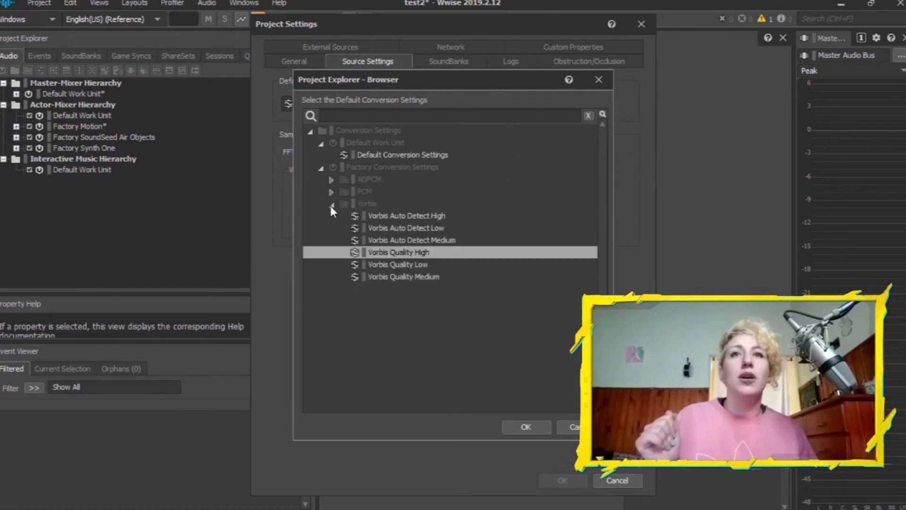
double_click(414, 253)
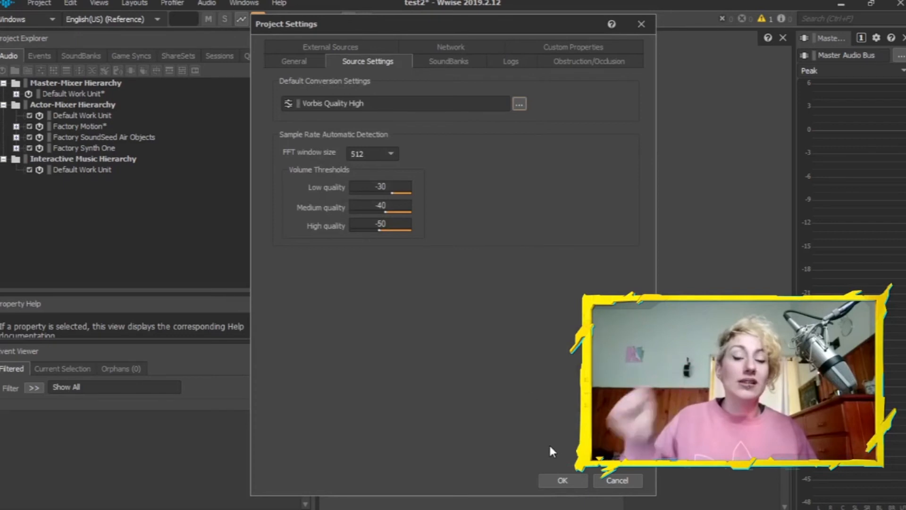
left_click(563, 481)
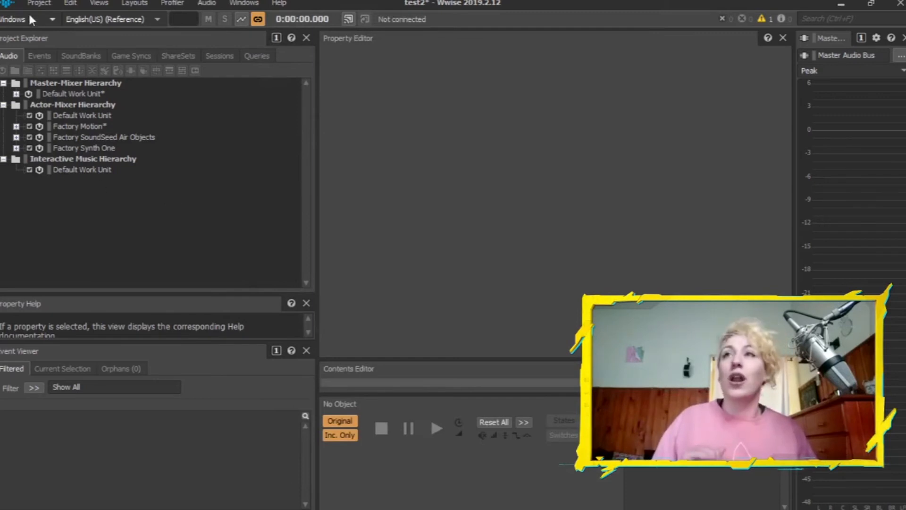
Start an audio file import and browse to the PEBKAC folder inside Documentos\radiotest.
left_click(39, 3)
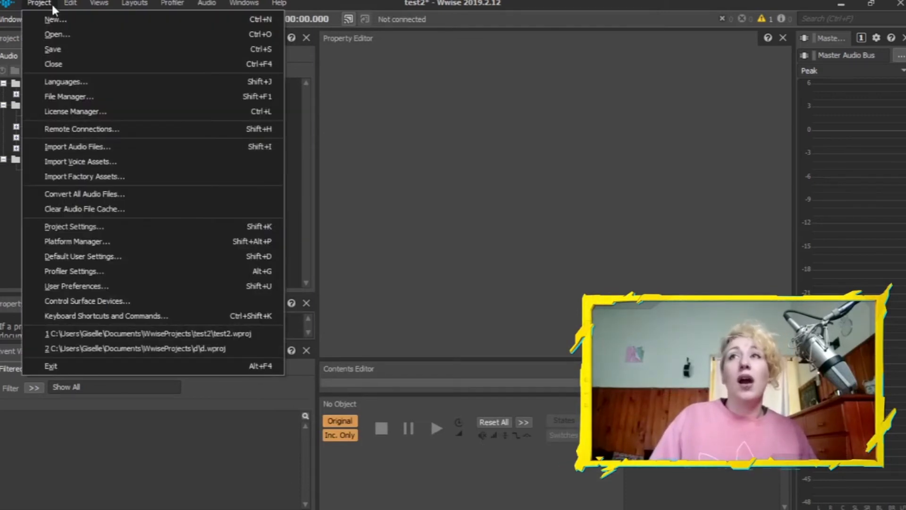
left_click(78, 148)
left_click(233, 170)
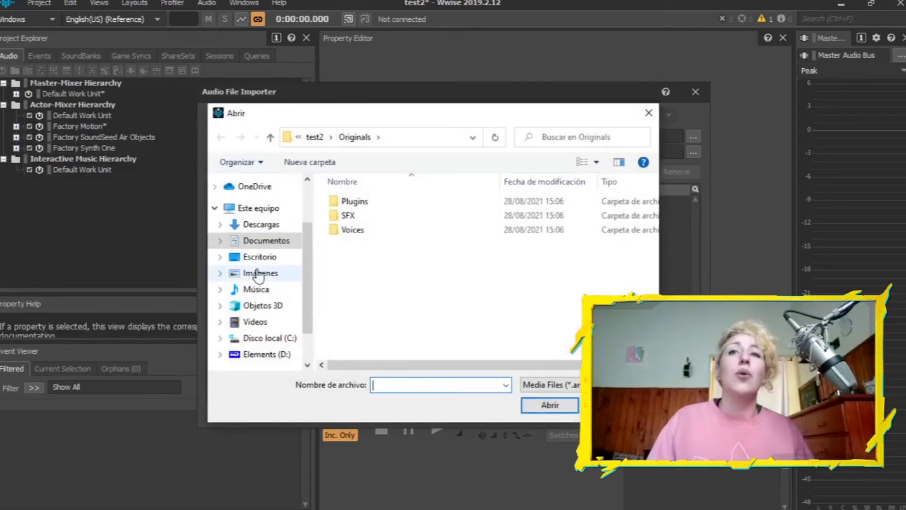
left_click(257, 242)
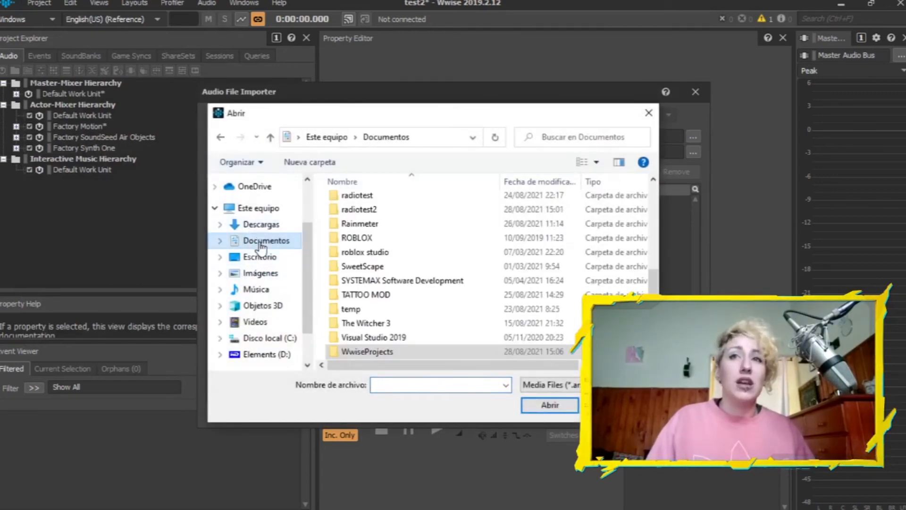
scroll(447, 294, "down", 1)
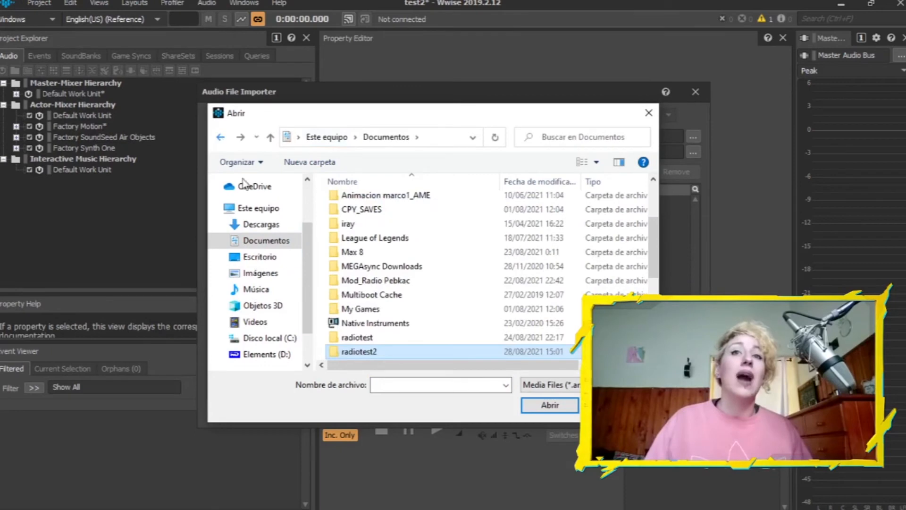
scroll(502, 294, "down", 2)
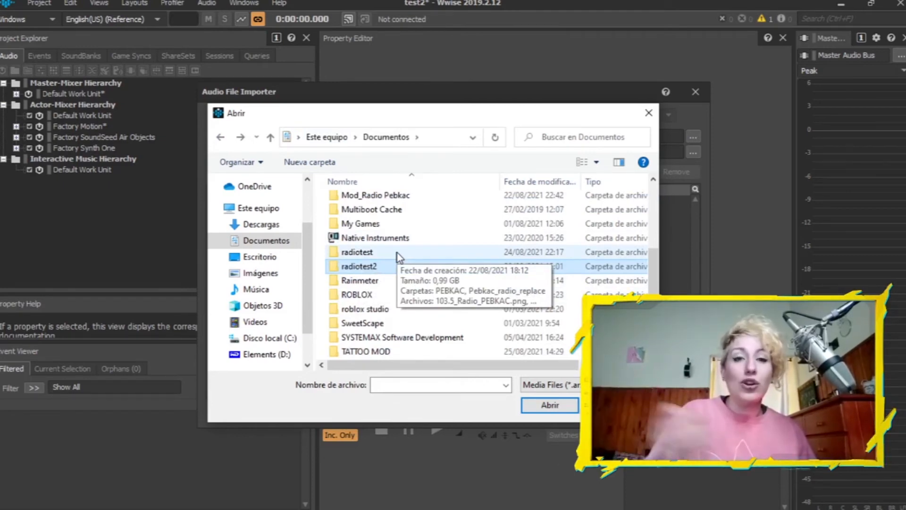
double_click(357, 252)
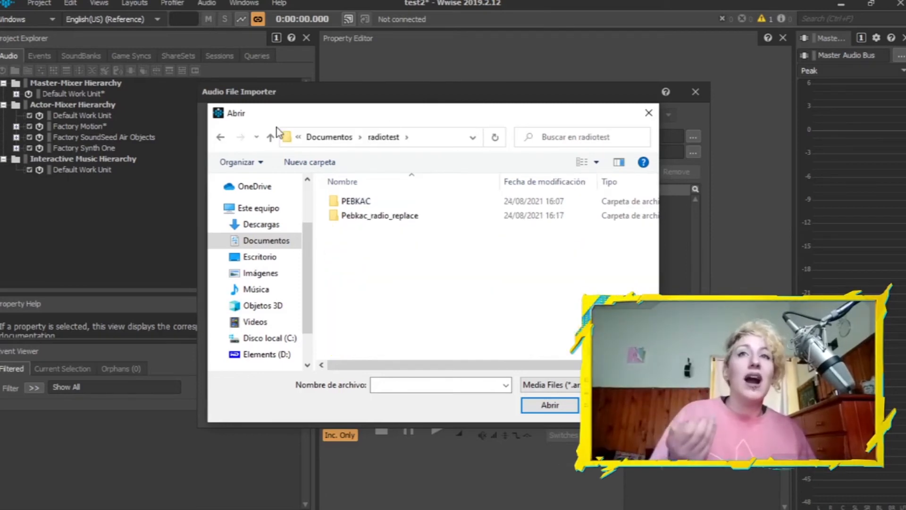
double_click(354, 201)
Add all WAV files from 28890981.wav through 992013305.wav and import them as Sound SFX objects.
left_click(368, 215)
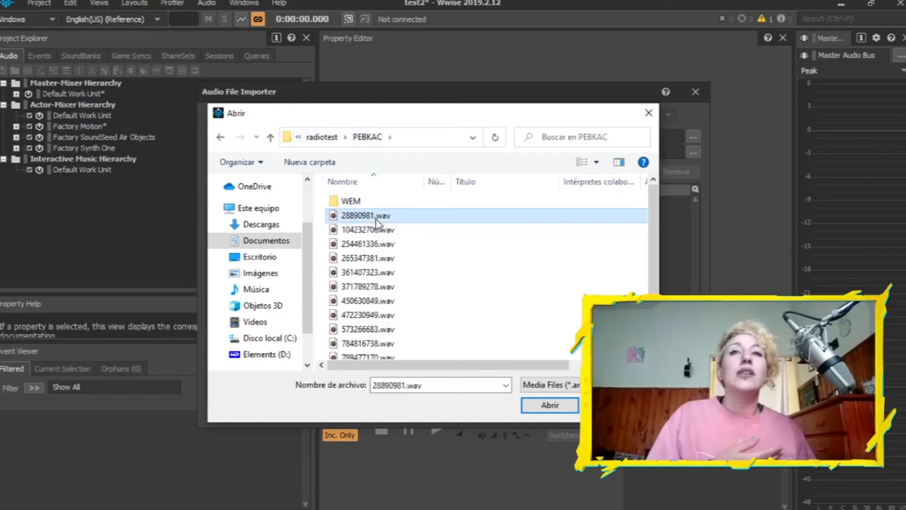
scroll(399, 218, "down", 1)
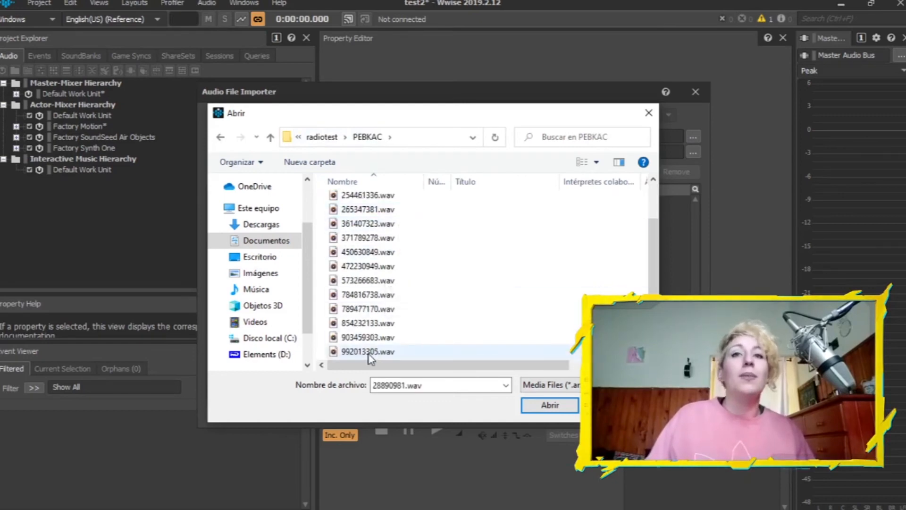
left_click(391, 351, "shift")
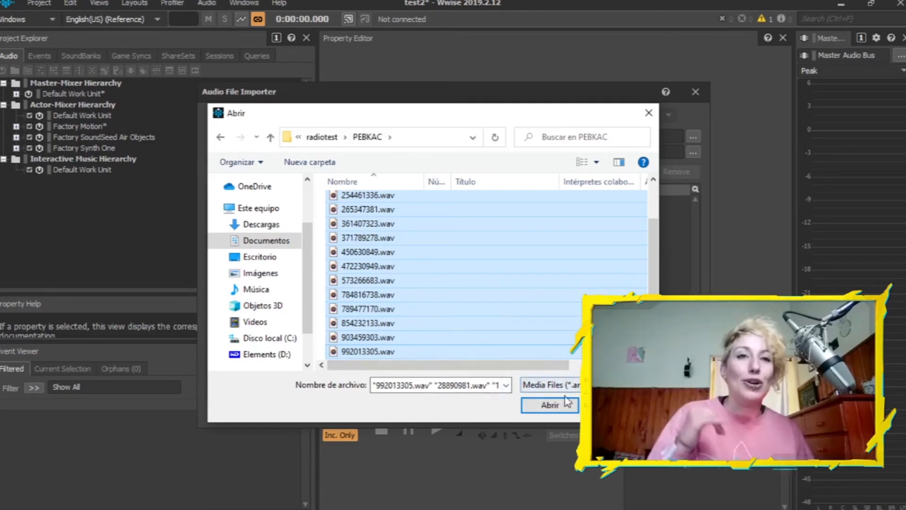
left_click(550, 405)
scroll(658, 245, "down", 1)
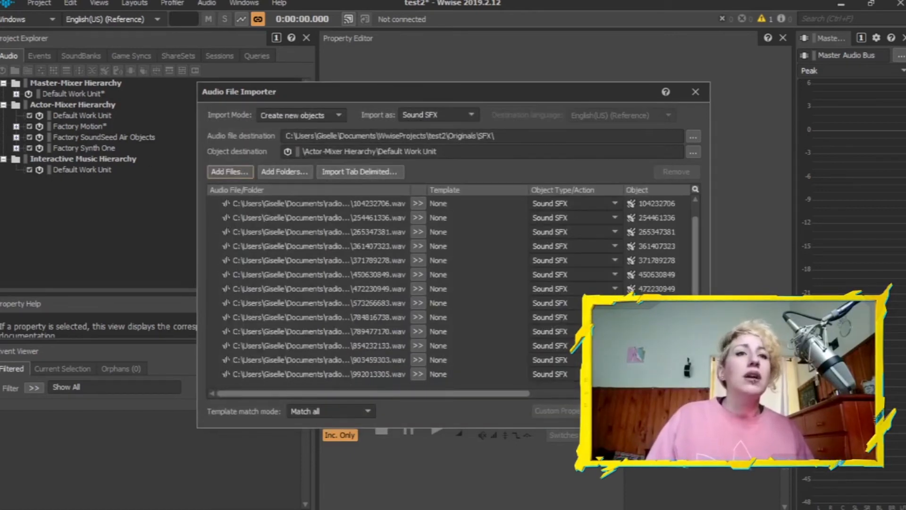
left_click(627, 410)
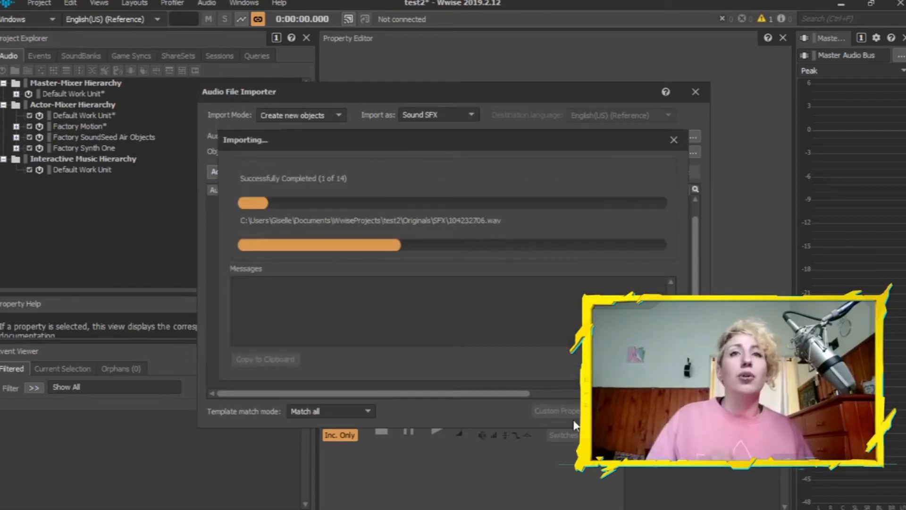
Convert all the project's audio files for Windows, and close Wwise without saving the project.
left_click(47, 3)
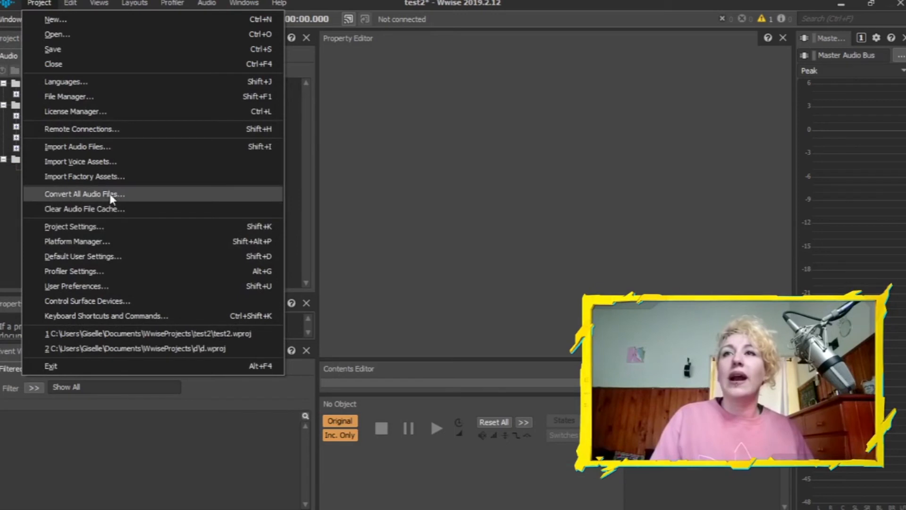
left_click(141, 195)
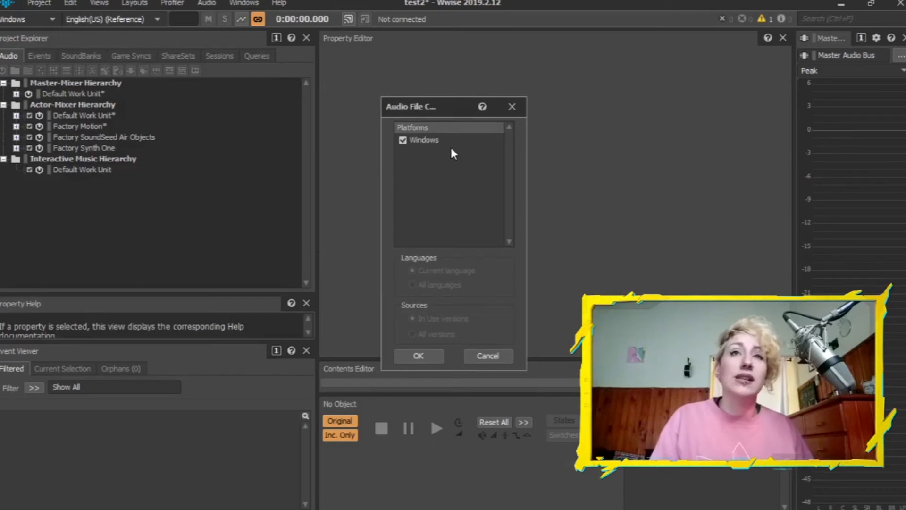
key("Return")
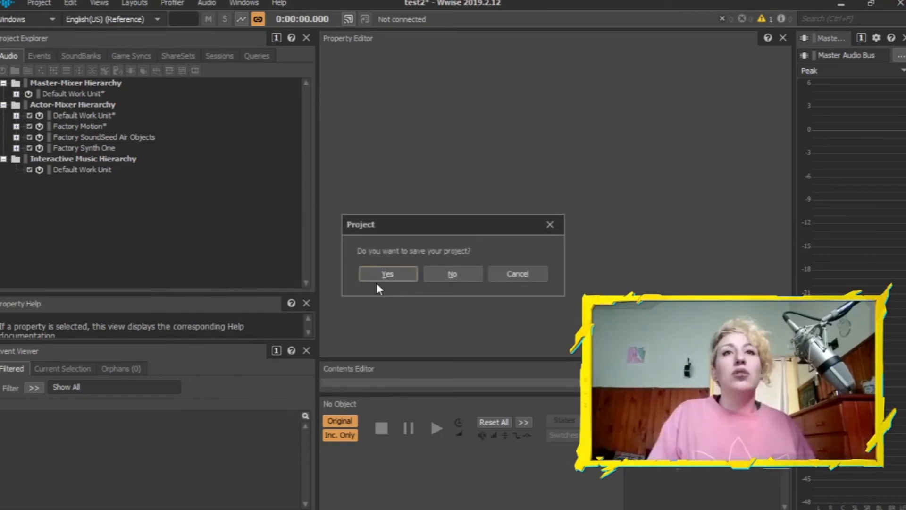
left_click(459, 275)
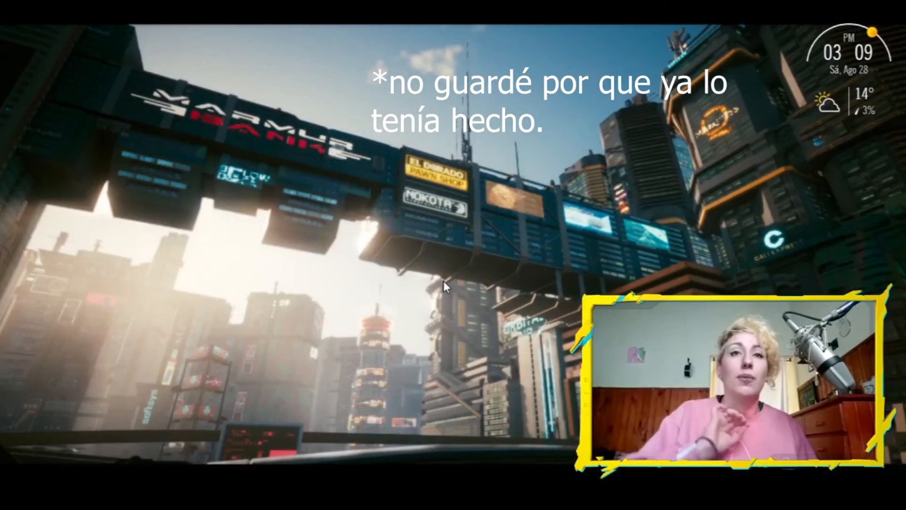
Switch to File Explorer and open the test2 project folder under Documentos\WwiseProjects.
key("super+e")
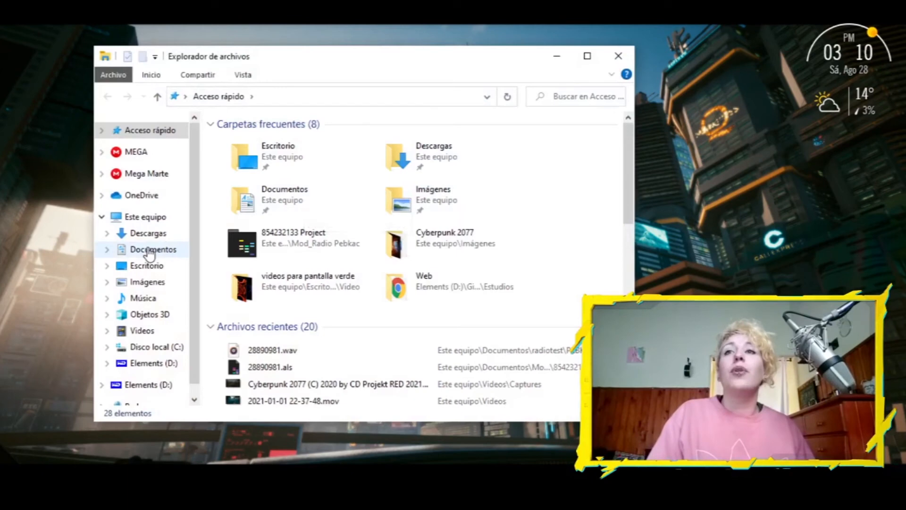
left_click(154, 249)
scroll(481, 256, "down", 7)
left_click(263, 359)
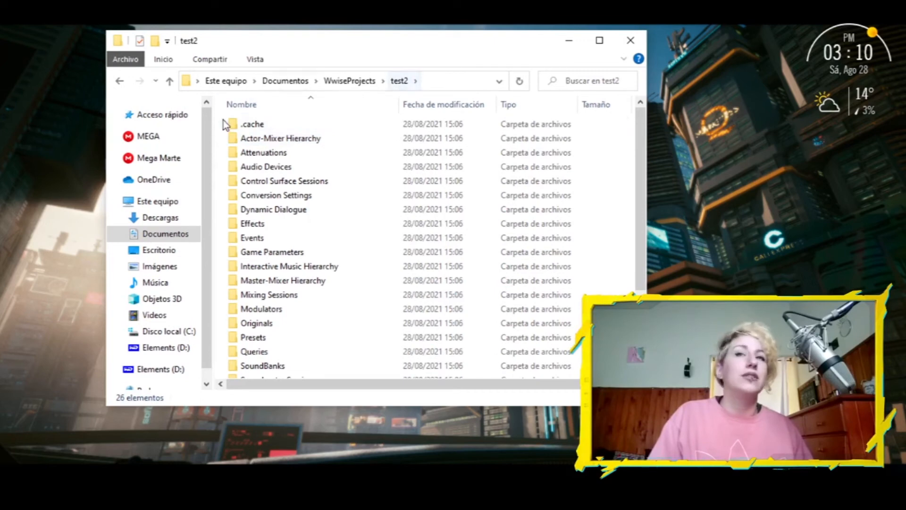
Open the project's .cache\Windows\SFX folder and highlight all the converted .wem files.
left_click(242, 125)
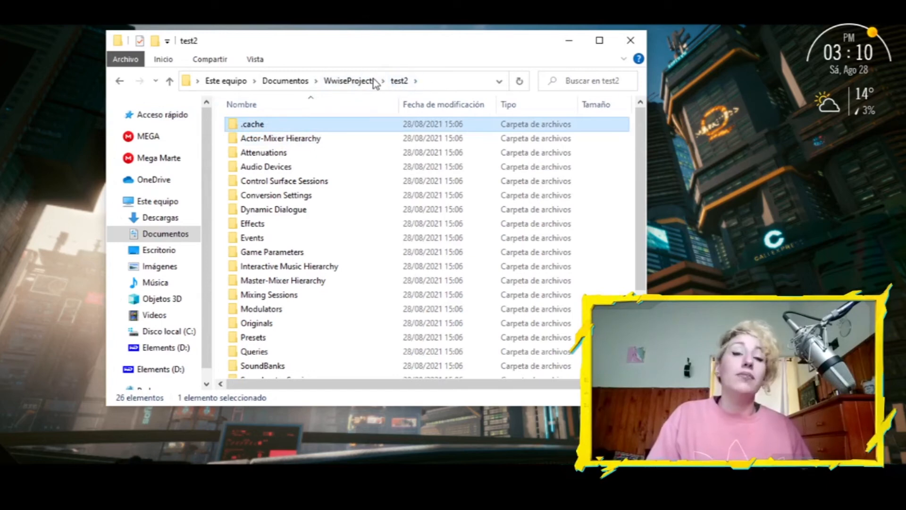
double_click(255, 126)
double_click(255, 125)
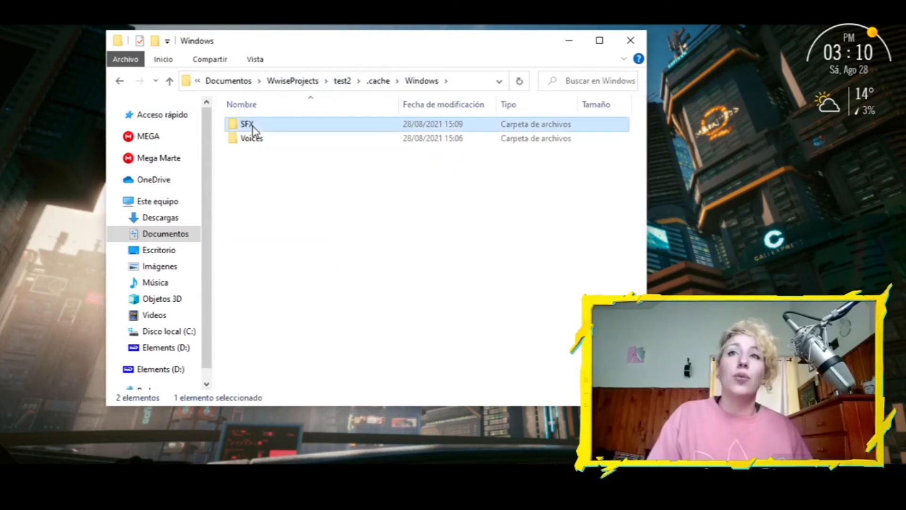
double_click(254, 125)
left_click_drag(320, 358, 257, 98)
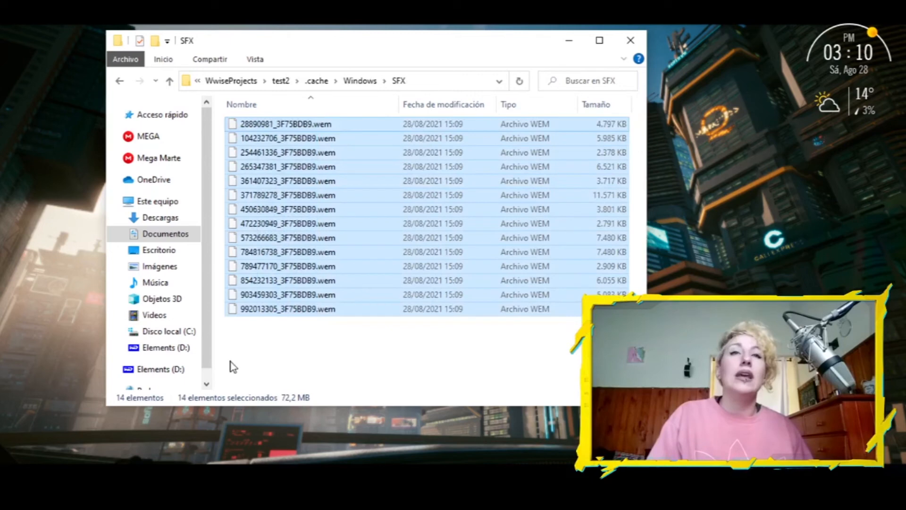
left_click(281, 338)
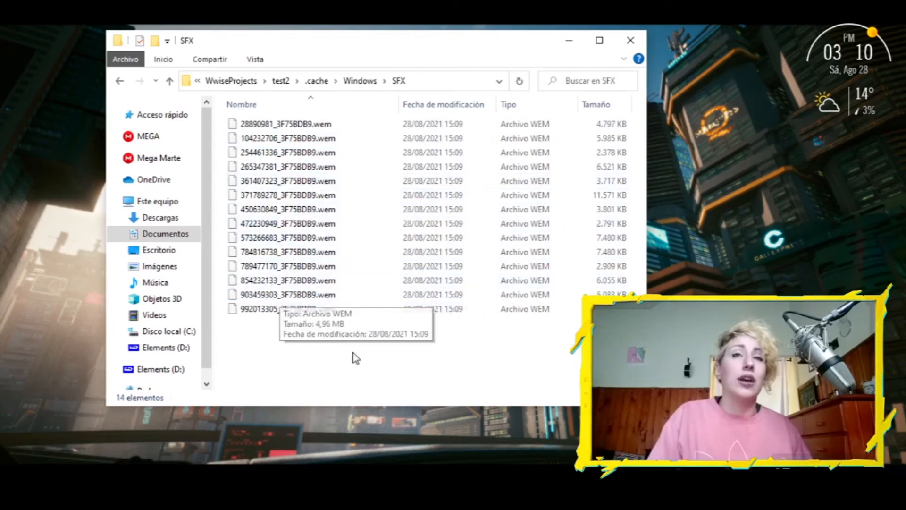
Copy all the converted .wem files in the SFX folder.
key("ctrl+a")
left_click(317, 360)
key("ctrl+a")
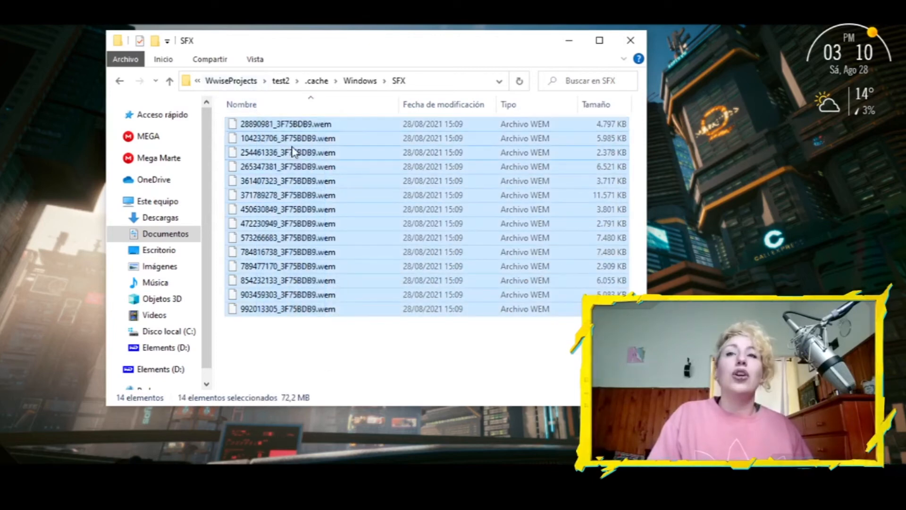
right_click(293, 146)
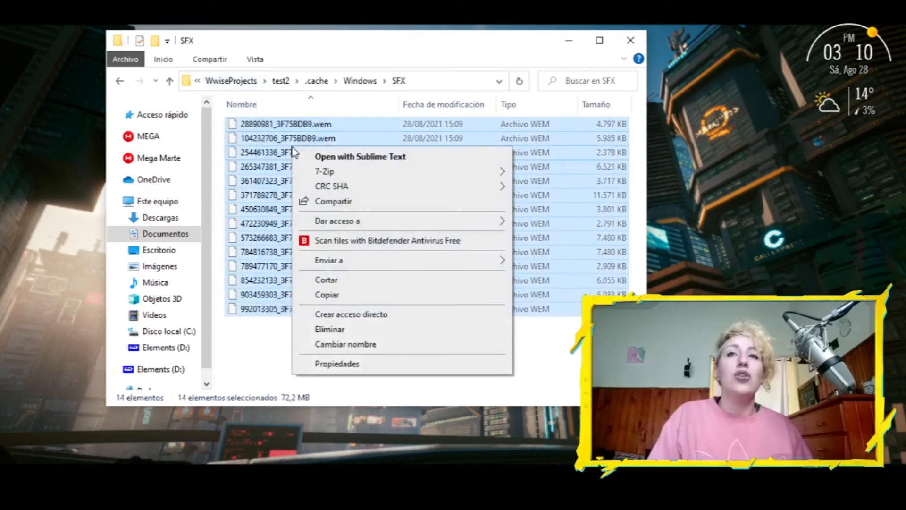
left_click(346, 291)
mouse_move(3, 41)
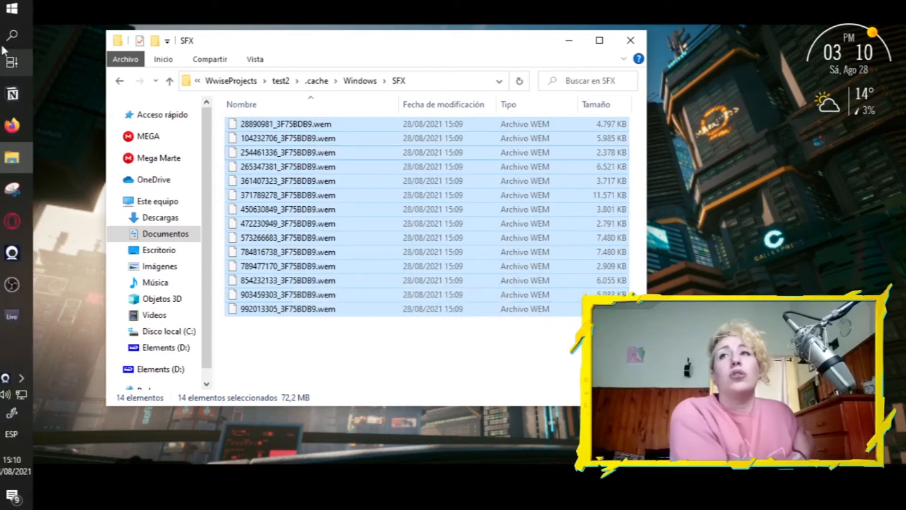
left_click(3, 41)
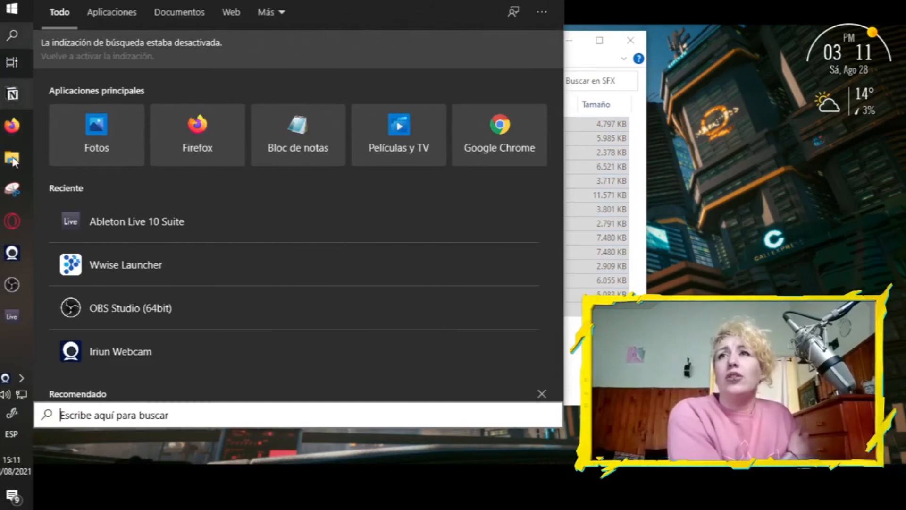
key("Escape")
Create a new folder named temporal in Escritorio.
left_click(181, 255)
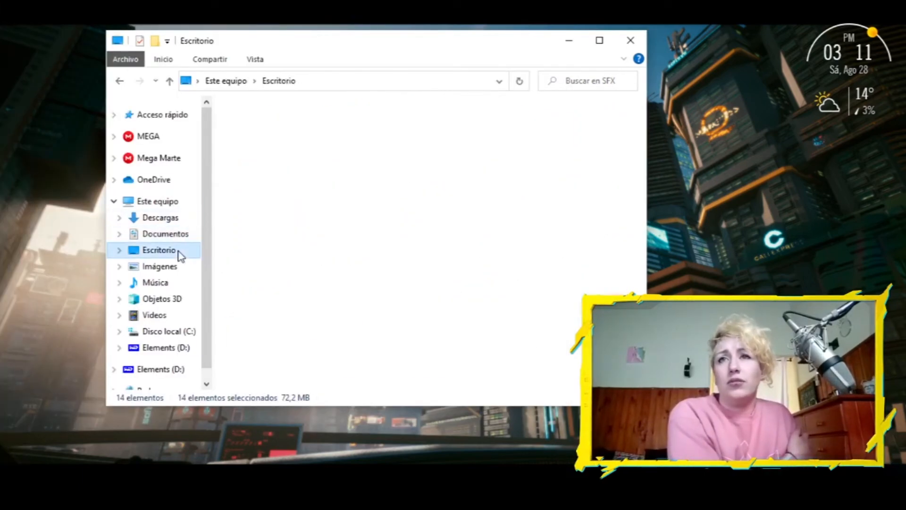
right_click(380, 288)
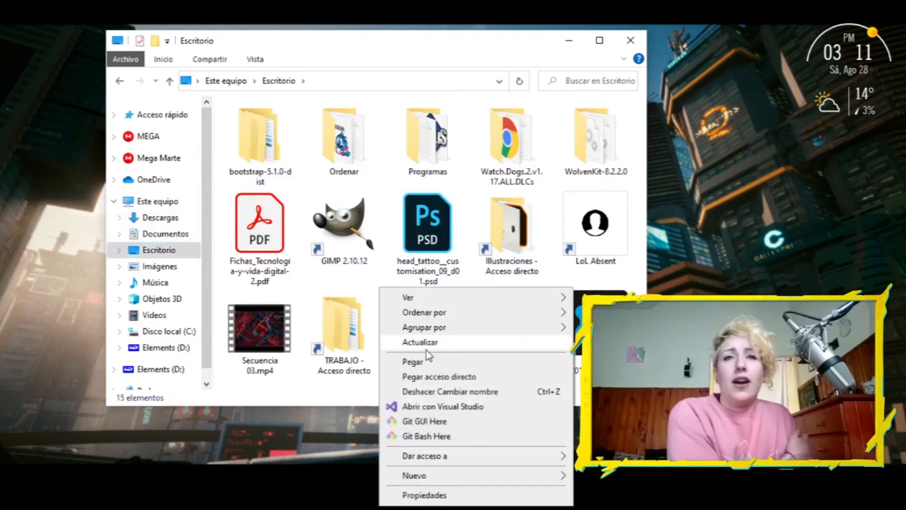
mouse_move(512, 482)
left_click(608, 395)
type("te")
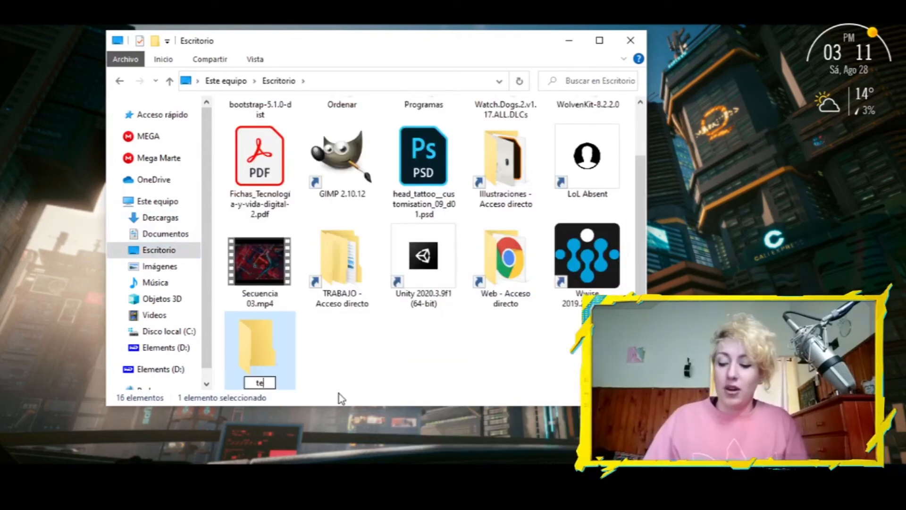
type("mporal")
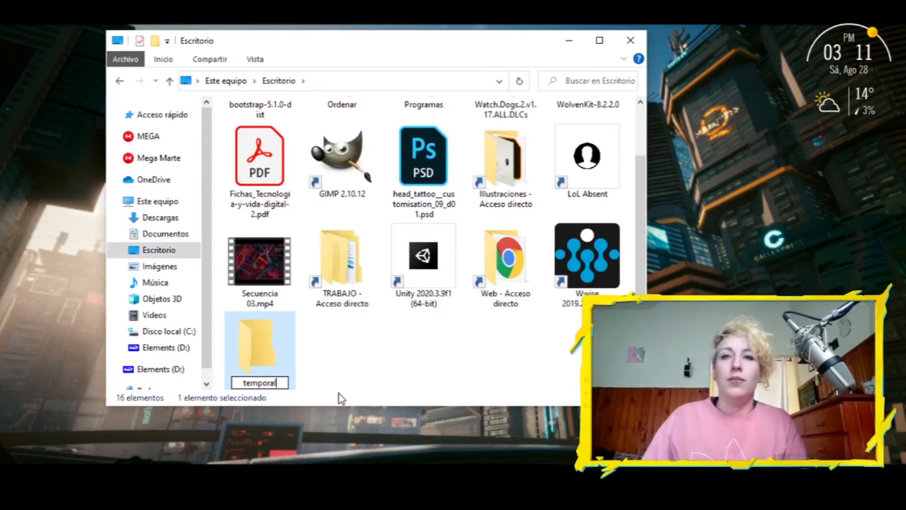
key("Return")
Open the temporal folder and paste the copied .wem files into it.
key("Return")
right_click(343, 263)
left_click(375, 358)
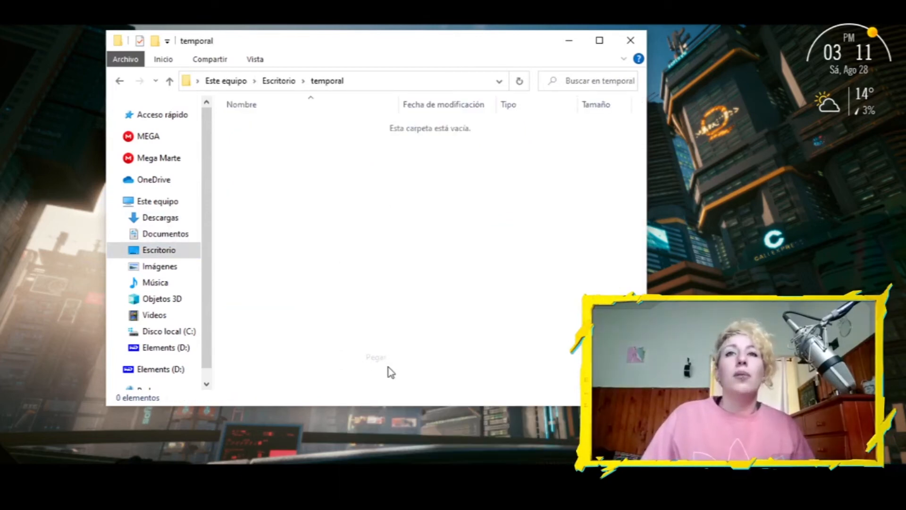
Remove the _3F75BDB9 suffix from the first three files, renaming them 28890981.wem, 104232706.wem and 254461336.wem.
left_click(284, 125)
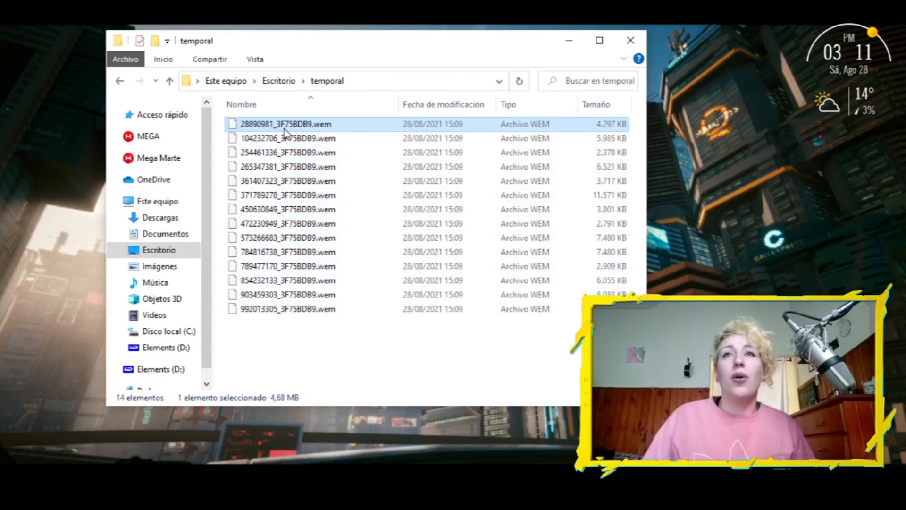
left_click(284, 125)
left_click_drag(274, 124, 318, 152)
key("Delete")
key("Tab")
left_click(278, 137)
key("Delete")
key("Tab")
left_click(278, 152)
key("Delete")
Strip the _3F75BDB9 suffix from the next two files, naming them 265347381.wem and 361407323.wem.
left_click(285, 168)
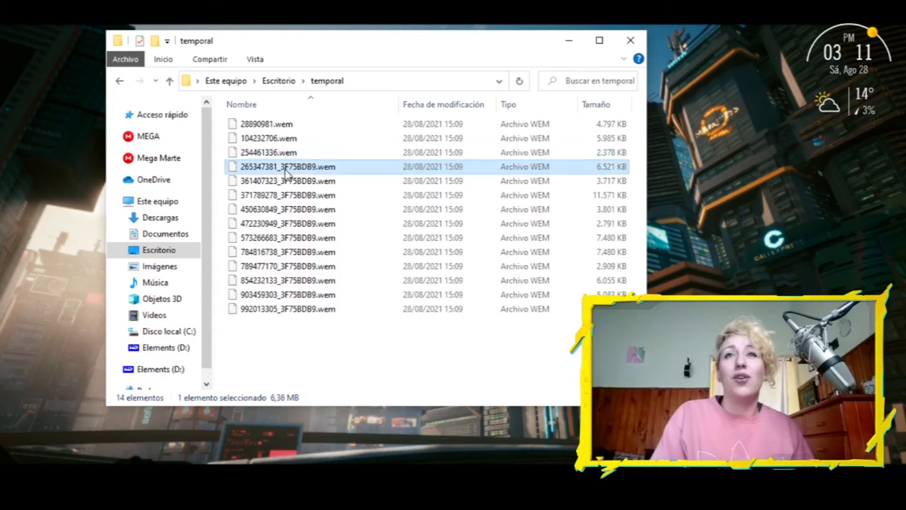
left_click(279, 168)
left_click_drag(314, 162, 317, 165)
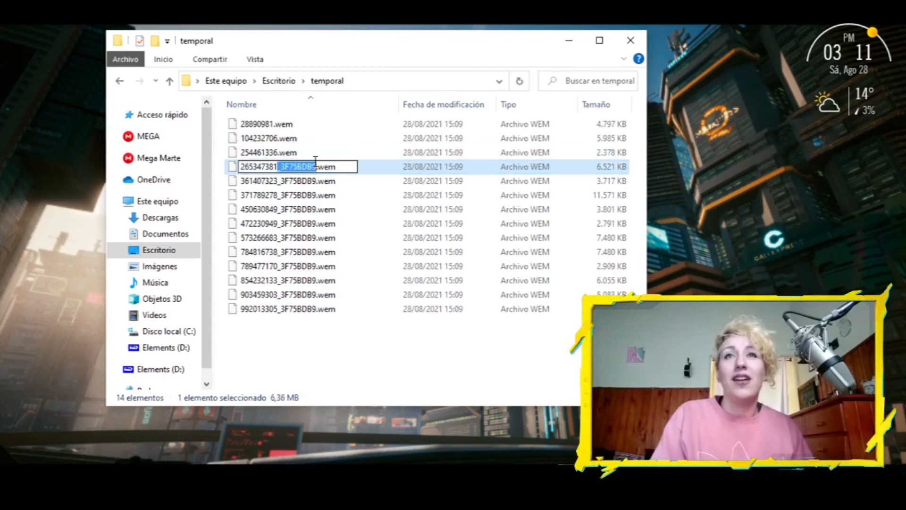
key("Delete")
left_click(279, 181)
left_click(279, 181)
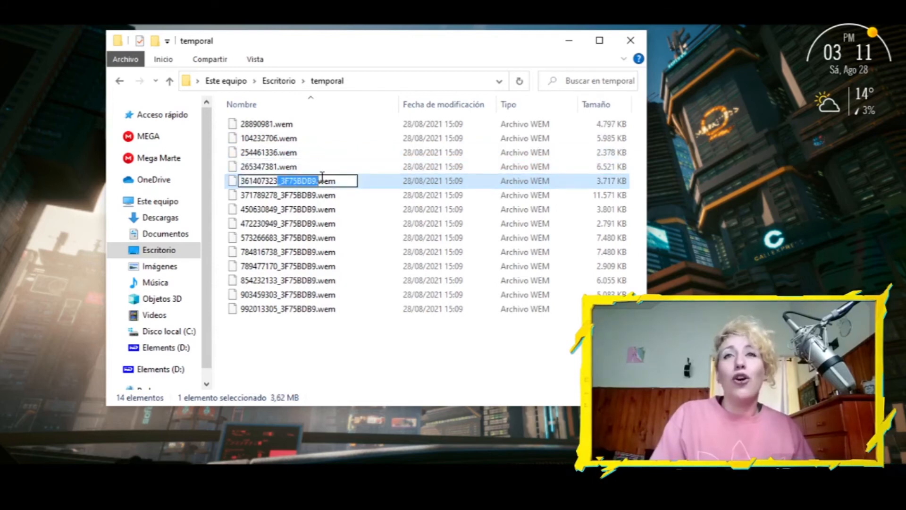
key("Delete")
Rename the next two suffixed files as 371789278.wem and 450630849.wem.
left_click(285, 209)
left_click(288, 198)
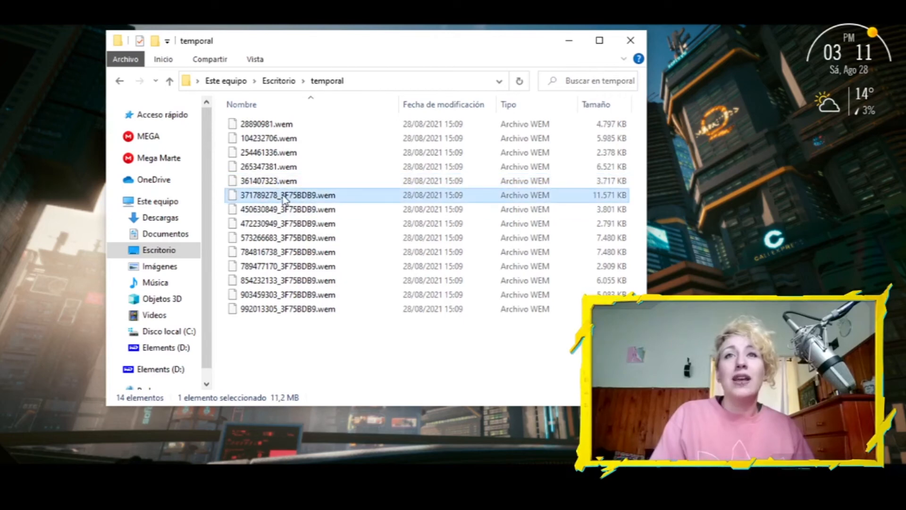
left_click(286, 198)
left_click_drag(278, 195, 311, 193)
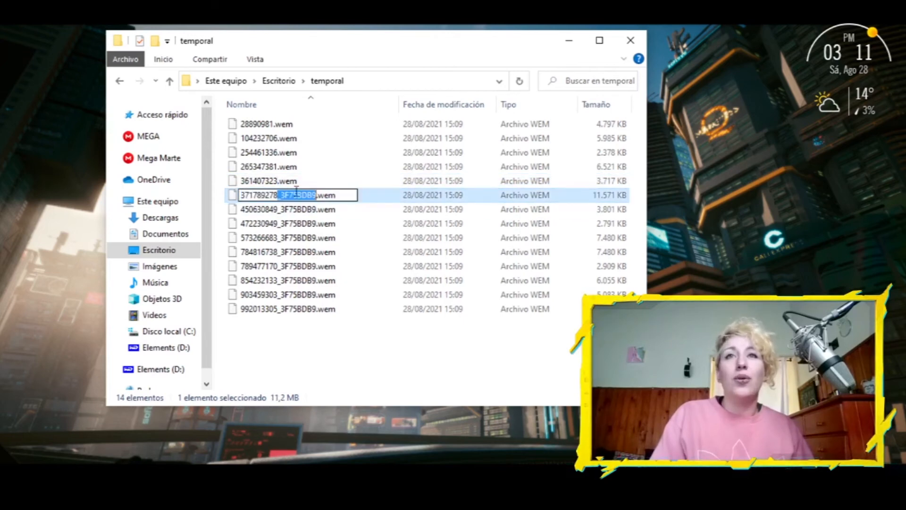
key("Delete")
left_click(283, 210)
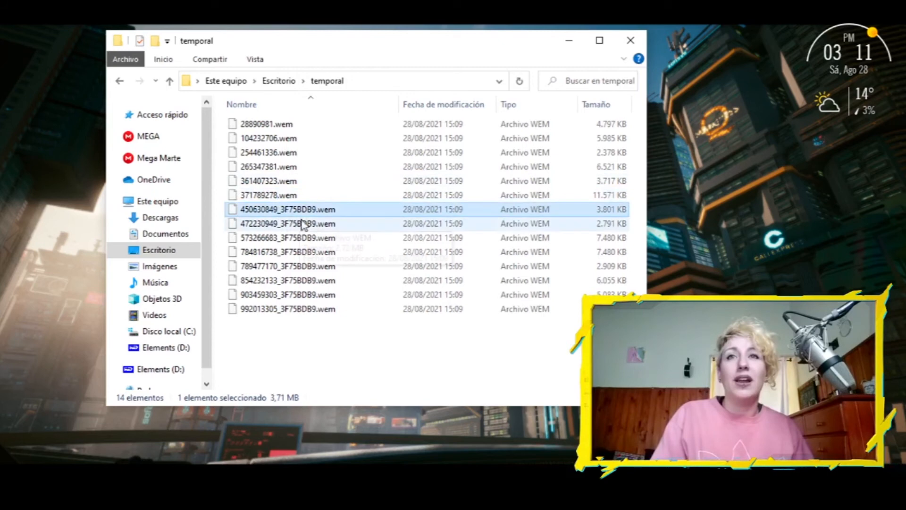
left_click(280, 211)
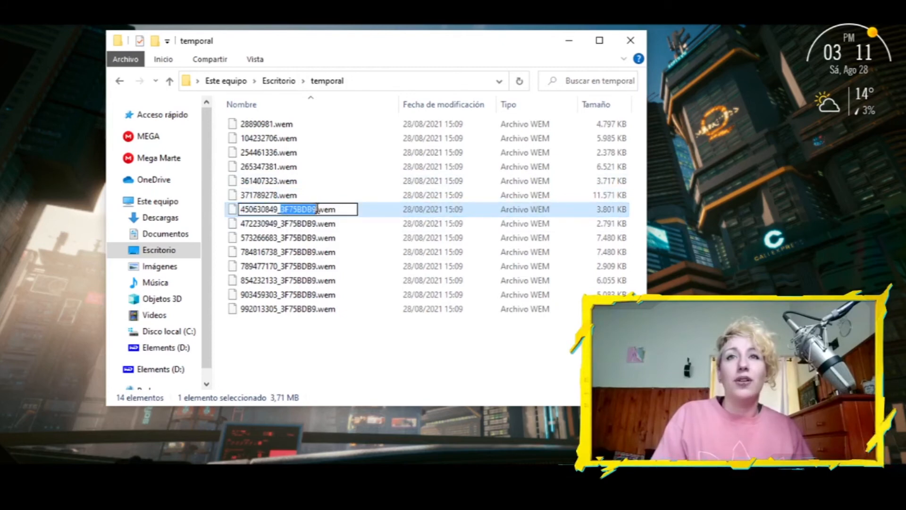
key("Delete")
Rename the next two suffixed files as 472230949.wem and 573266683.wem.
left_click(308, 224)
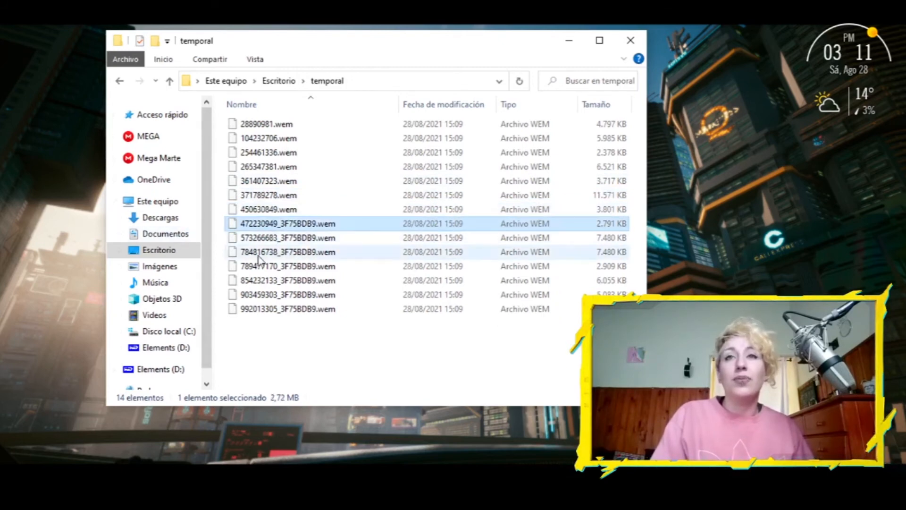
left_click(314, 224)
left_click(317, 222)
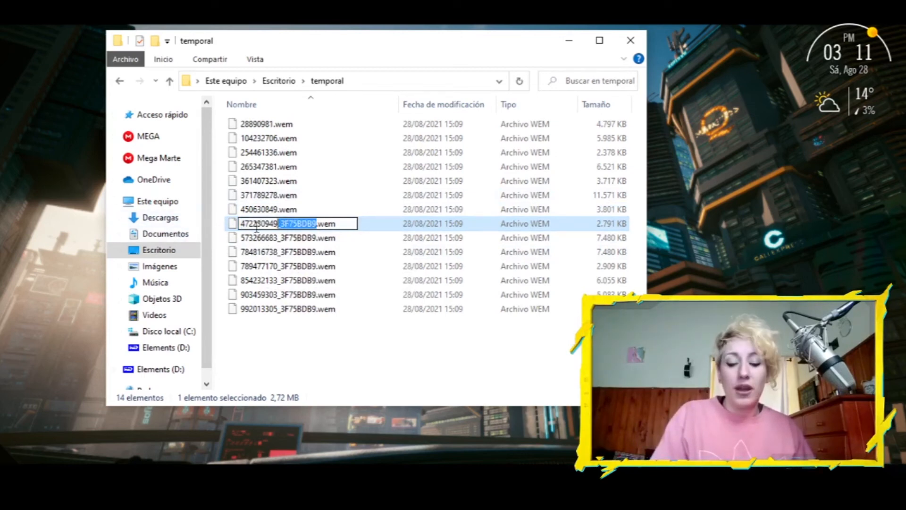
key("Delete")
left_click(302, 241)
left_click(288, 240)
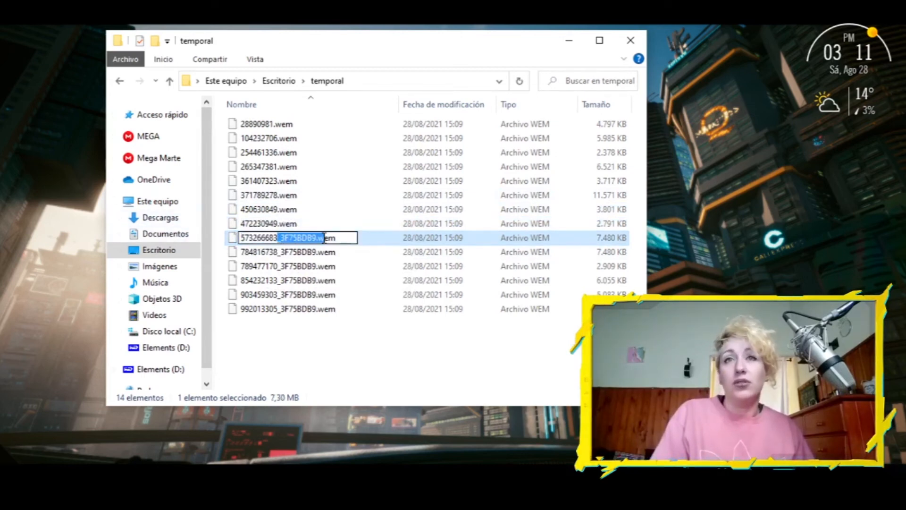
key("Delete")
left_click(319, 196)
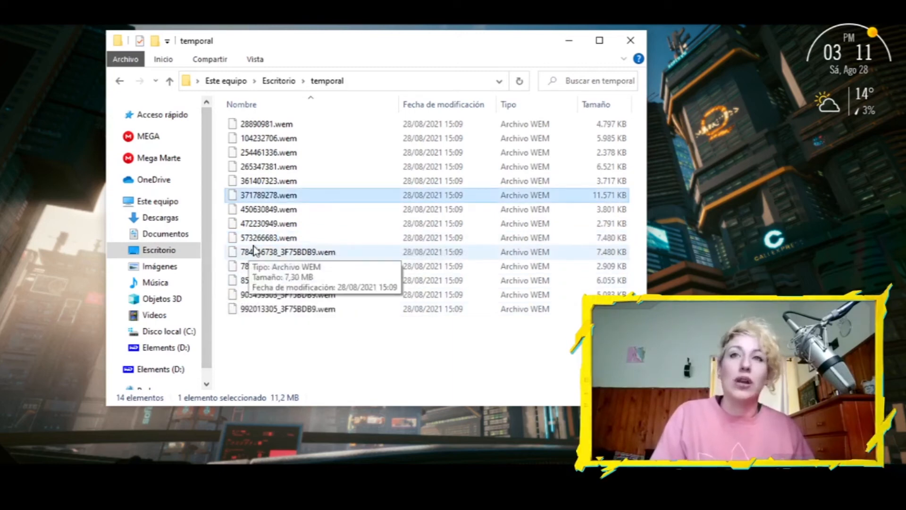
Delete the _3F75BDB9 suffix from the next two names, leaving 784816738.wem and 789477170.wem.
left_click(290, 239)
left_click(294, 254)
left_click(276, 255)
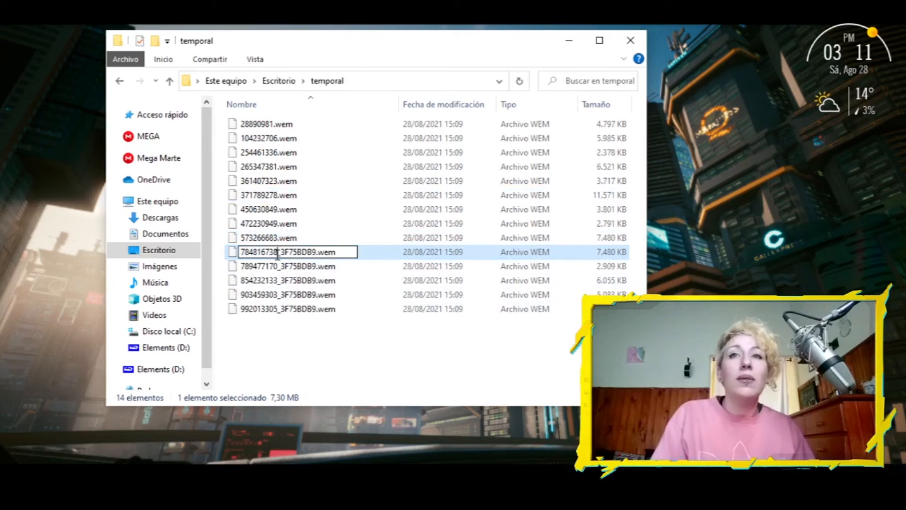
key("Delete")
left_click(309, 268)
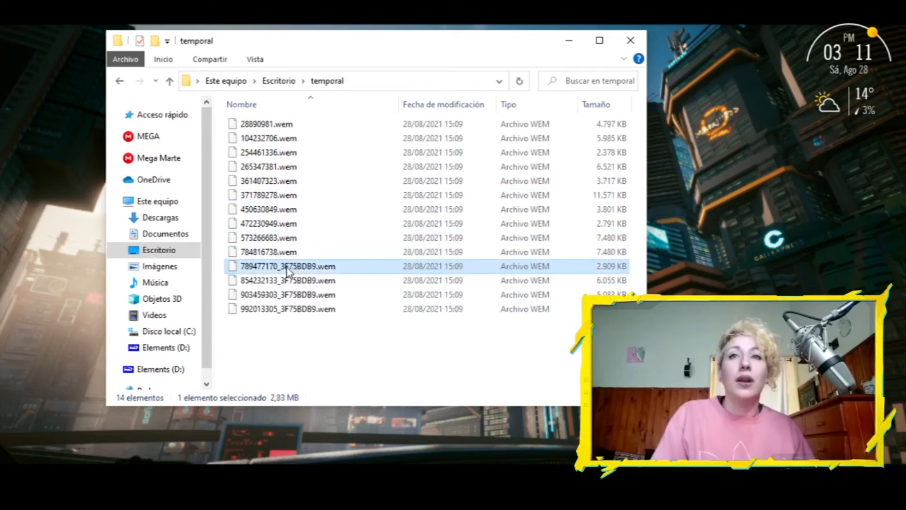
left_click(289, 269)
left_click_drag(278, 266, 316, 280)
key("Delete")
Rename the next two suffixed files as 854232133.wem and 903459303.wem.
left_click(306, 284)
key("F2")
key("Delete")
left_click(307, 299)
left_click(278, 296)
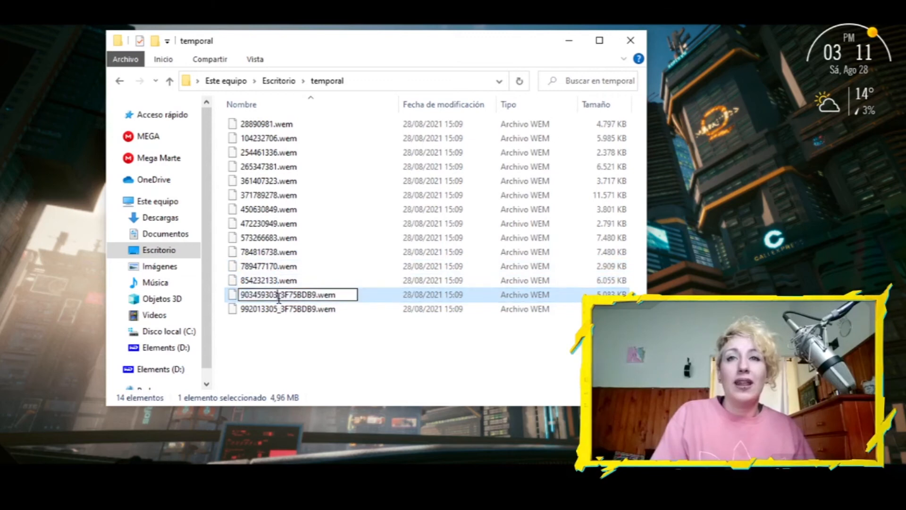
key("Delete")
Rename the last suffixed file as 992013305.wem, and select all the files in the temporal folder.
left_click(302, 311)
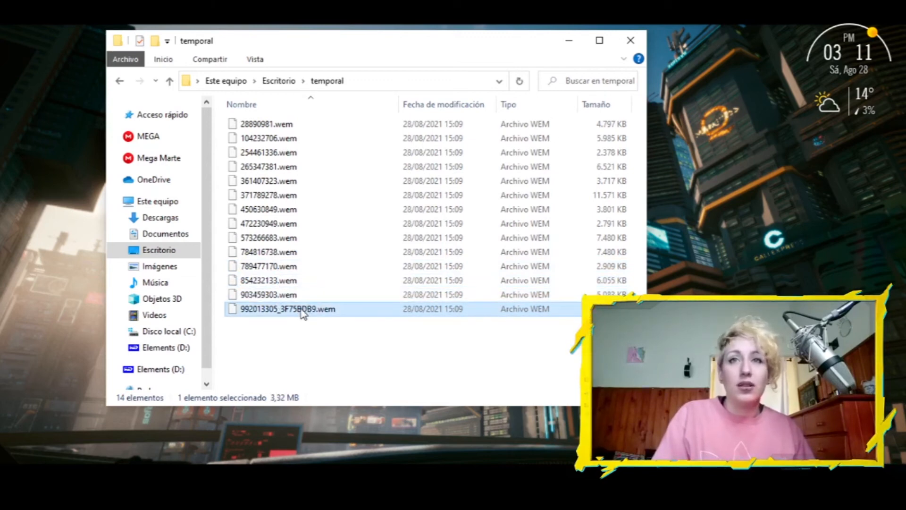
left_click(278, 311)
left_click_drag(278, 309, 317, 308)
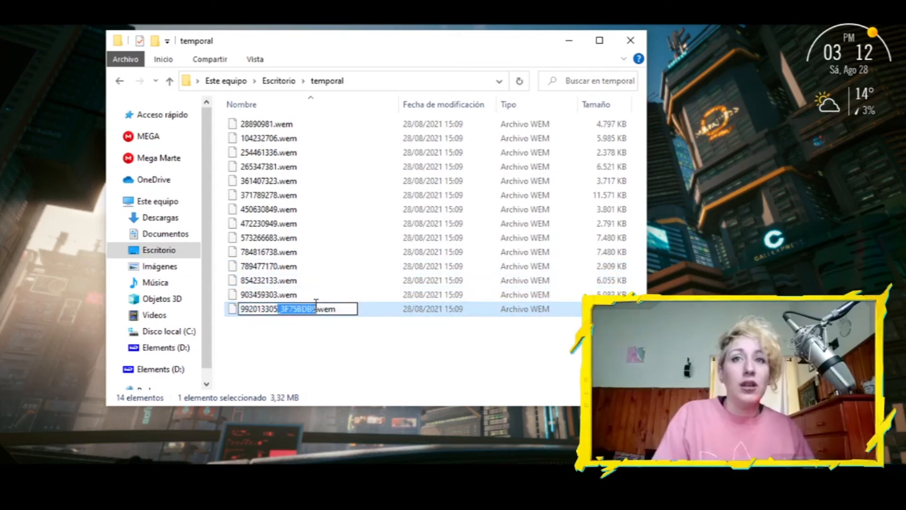
key("Delete")
left_click(344, 364)
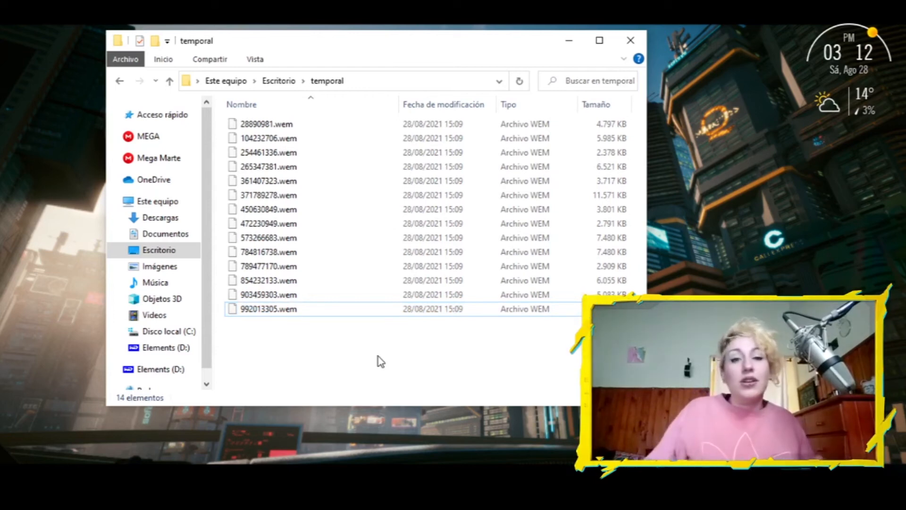
key("ctrl+a")
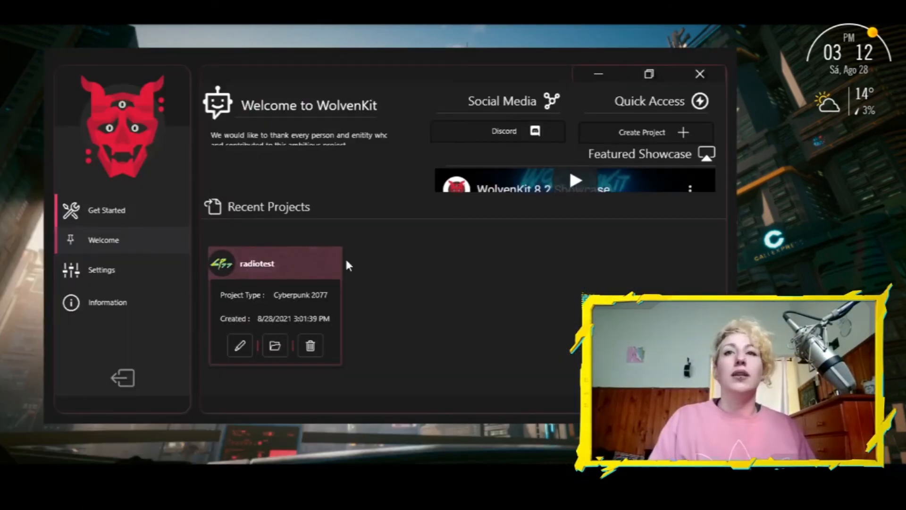
Open the radiotest project in WolvenKit and delete 254461336.wem from its Mod\base\sound\soundbanks folder.
left_click(648, 74)
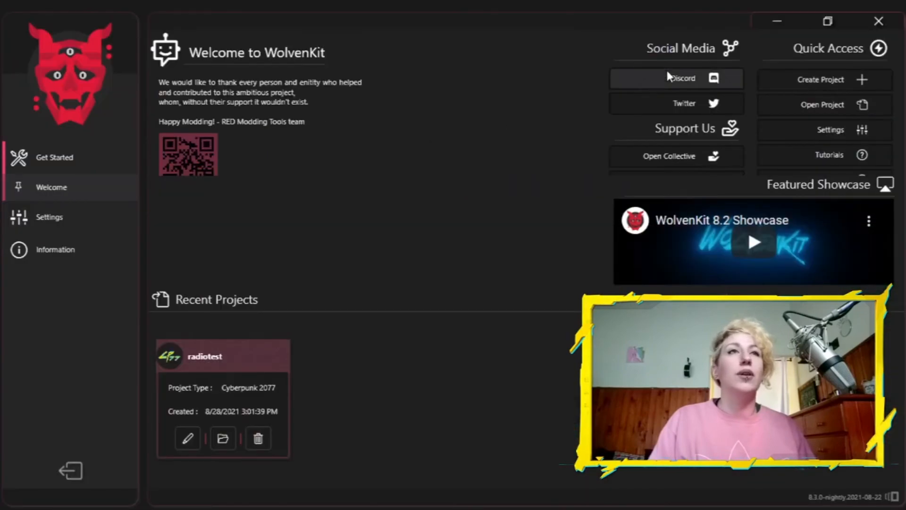
left_click(194, 436)
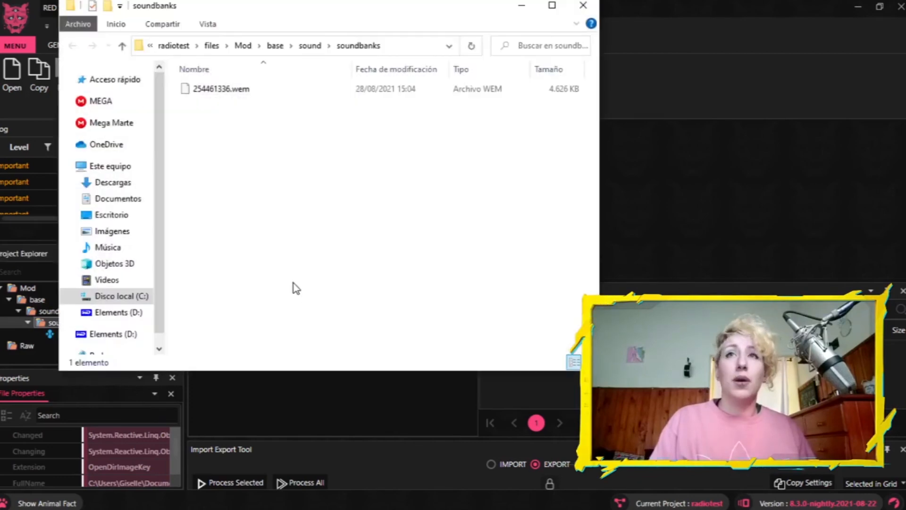
left_click(219, 89)
key("Delete")
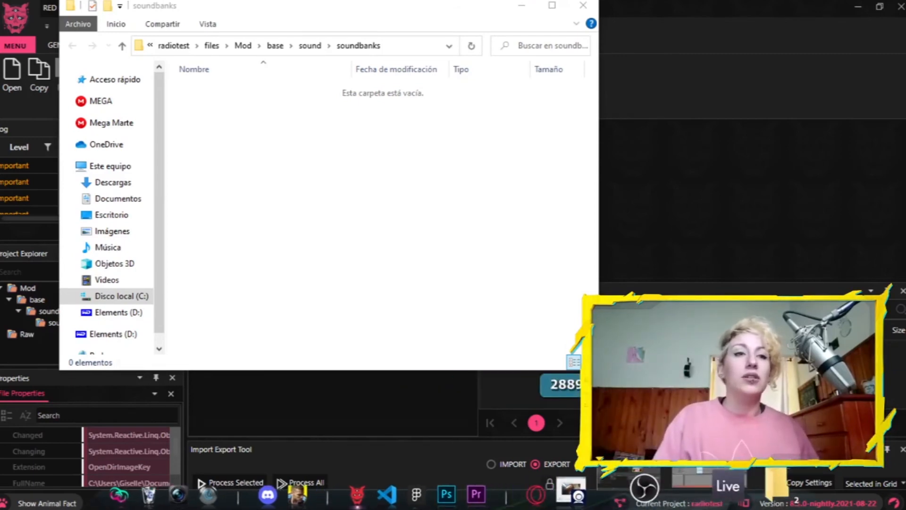
mouse_move(711, 491)
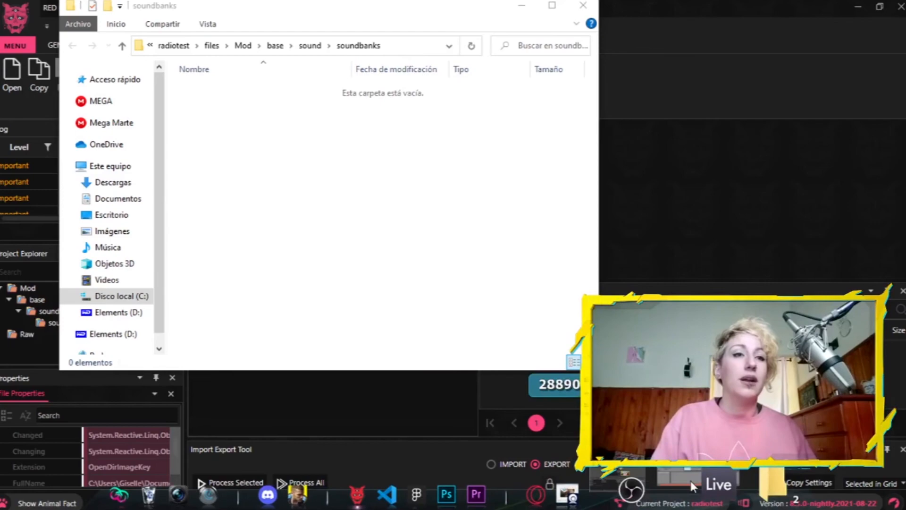
left_click(690, 480)
left_click(893, 3)
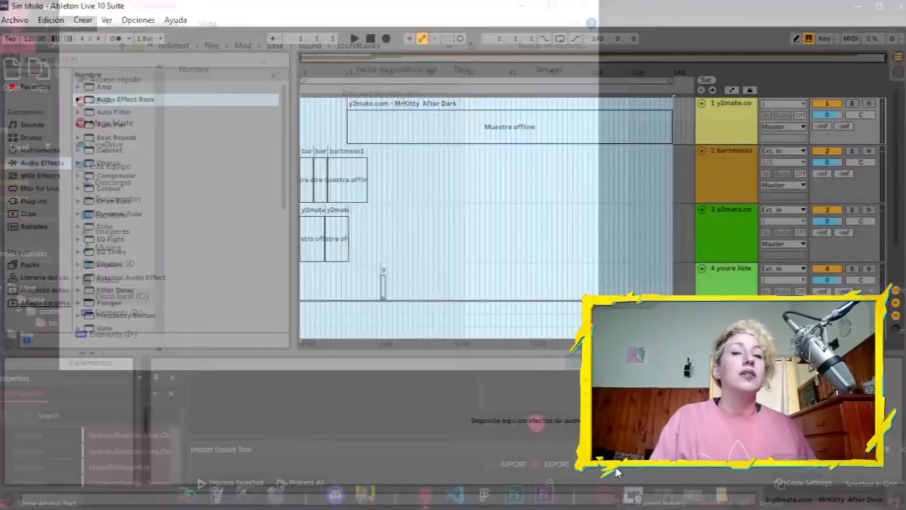
Move all the renamed .wem files from the temporal folder into the project's soundbanks folder.
left_click(696, 499)
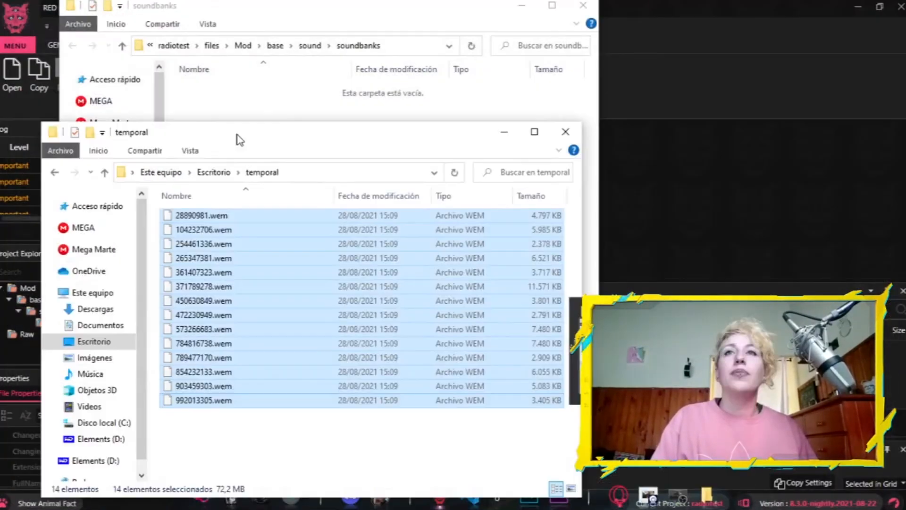
left_click_drag(237, 136, 628, 95)
left_click_drag(627, 250, 298, 151)
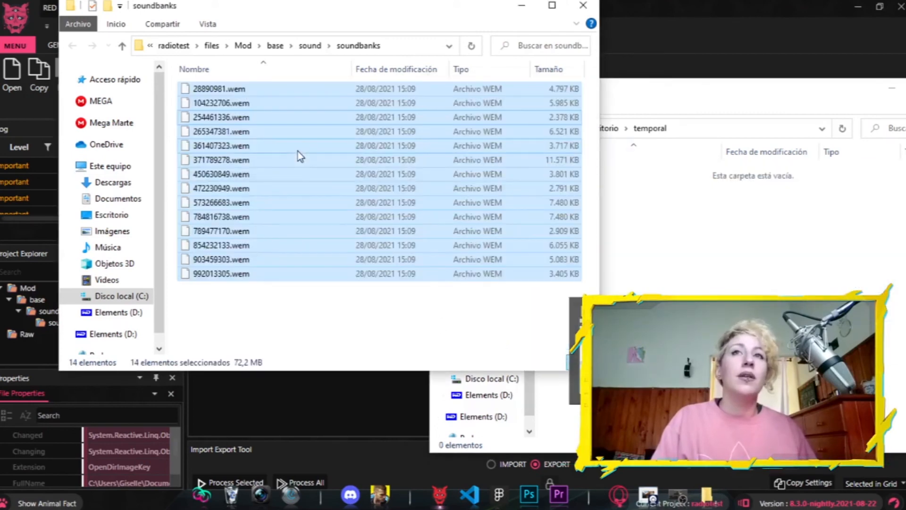
Close the leftover folder windows and try to preview the audio of 903459303.wem from the project's soundbanks folder.
left_click(299, 322)
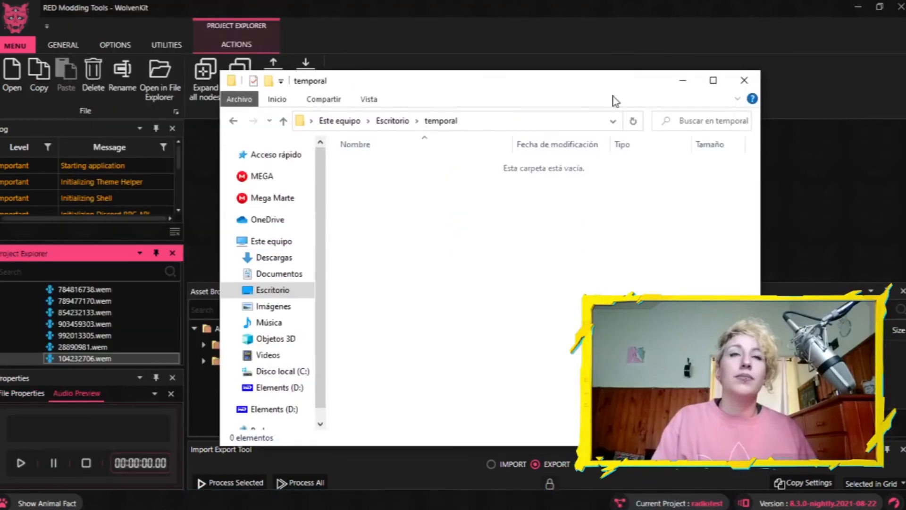
left_click(744, 80)
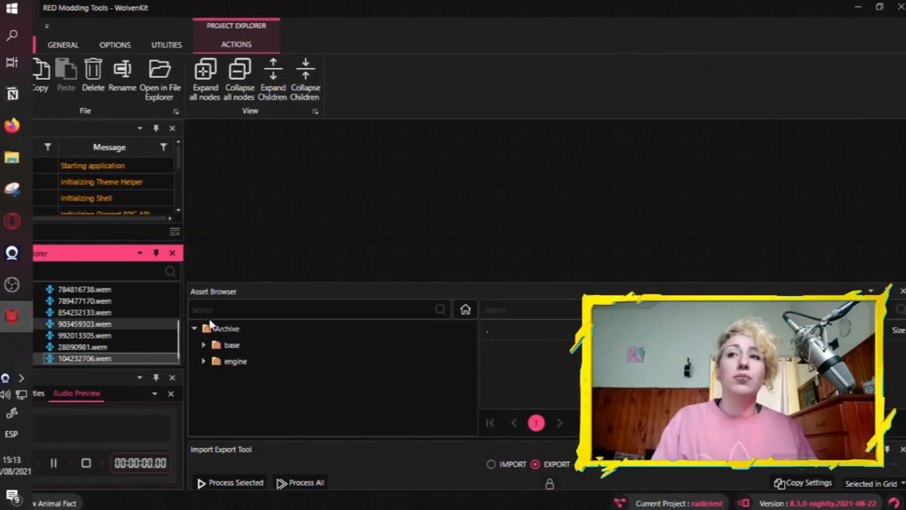
left_click(94, 323)
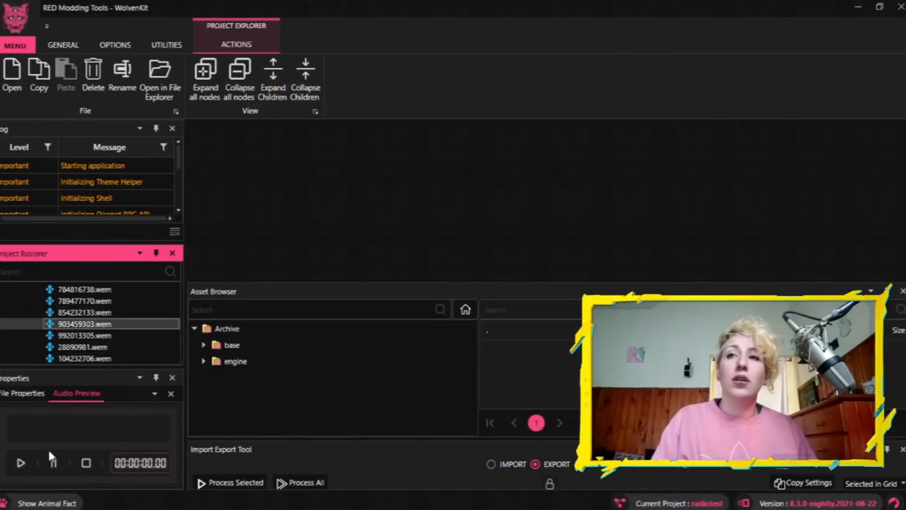
left_click(21, 463)
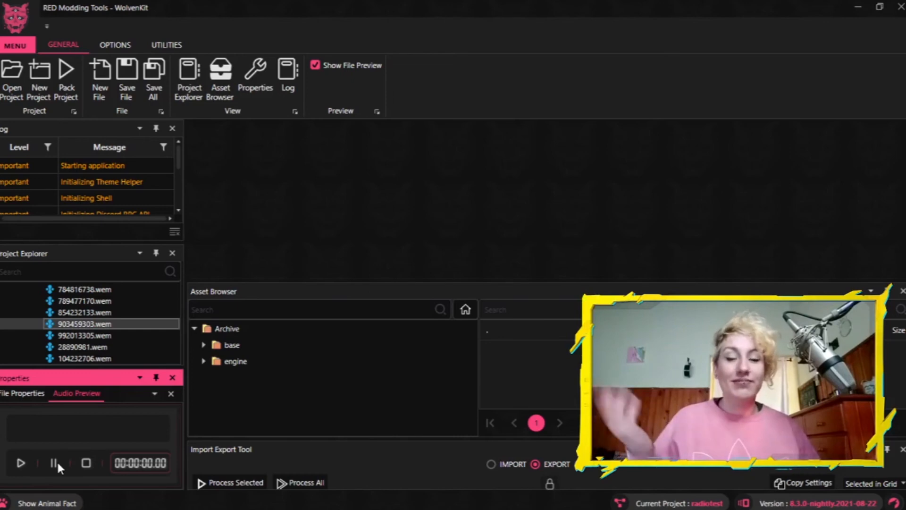
scroll(88, 359, "up", 2)
scroll(88, 359, "up", 3)
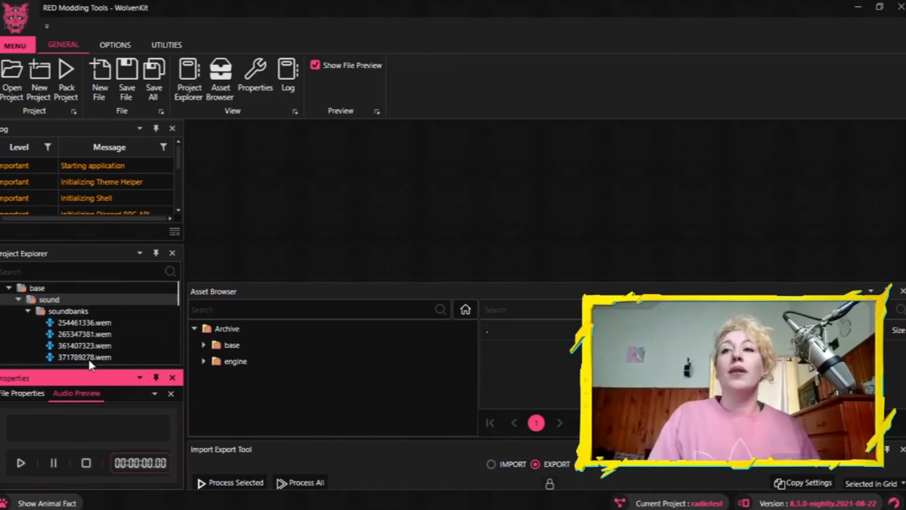
left_click(90, 330)
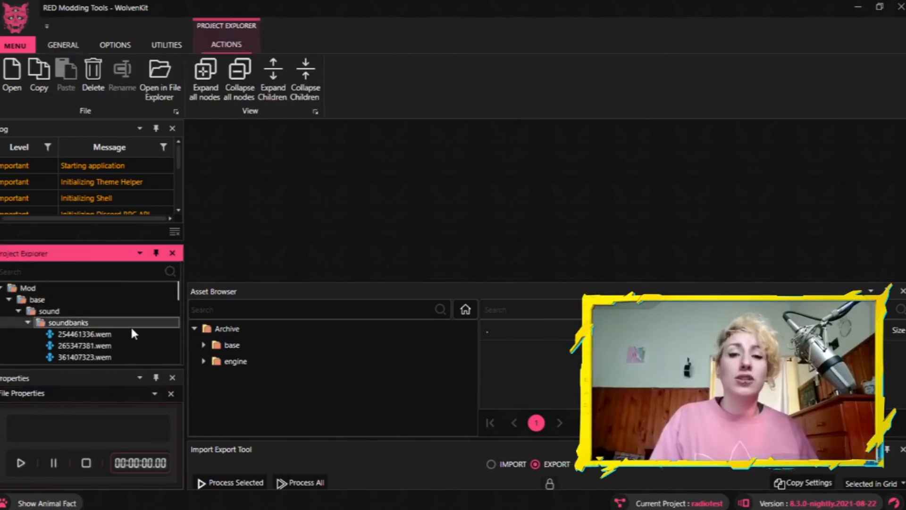
Switch to Vortex by searching Windows for "vor", and open the Mods section for Cyberpunk 2077.
mouse_move(4, 253)
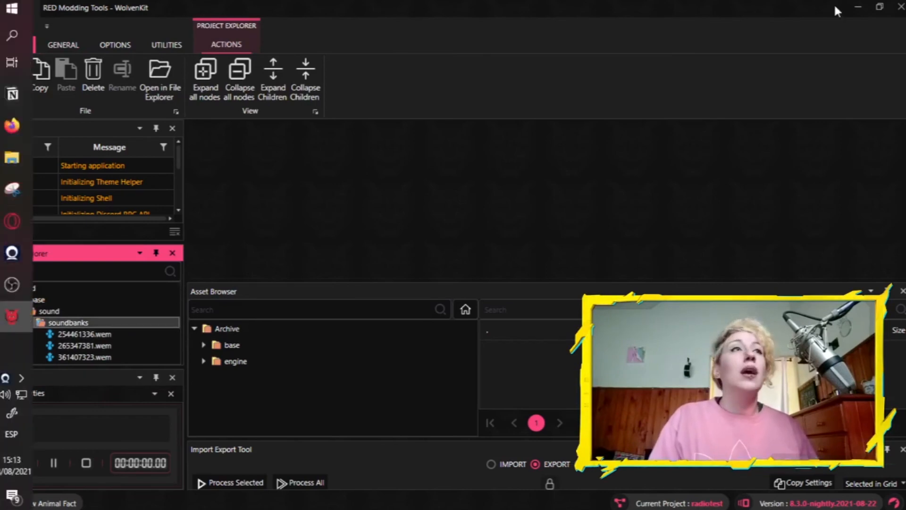
left_click(858, 7)
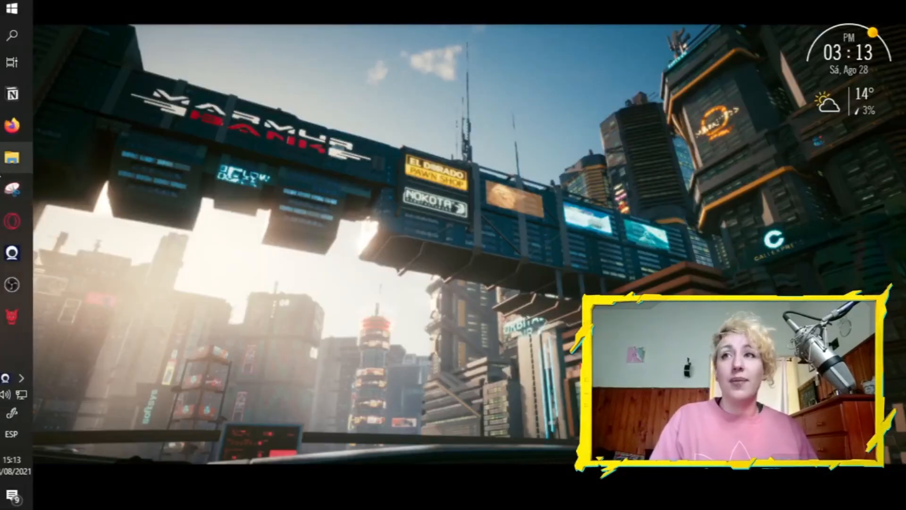
left_click(14, 38)
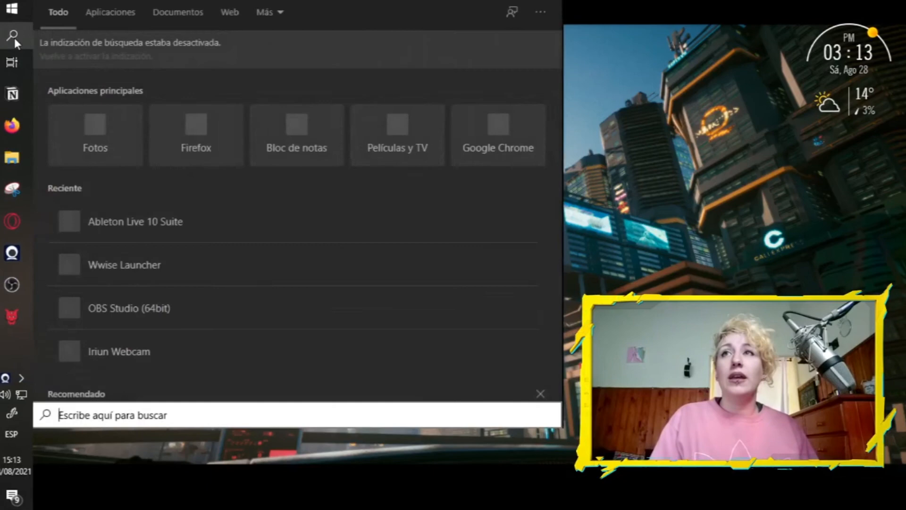
type("vor")
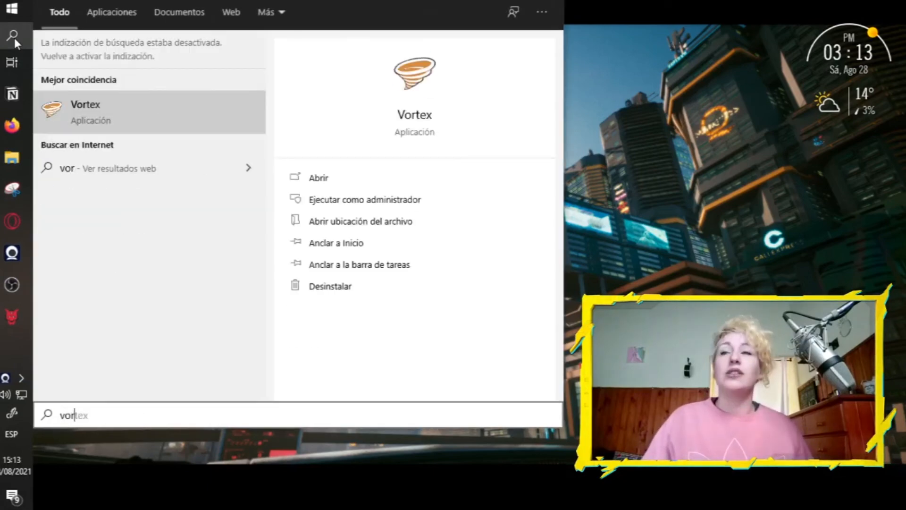
left_click(179, 118)
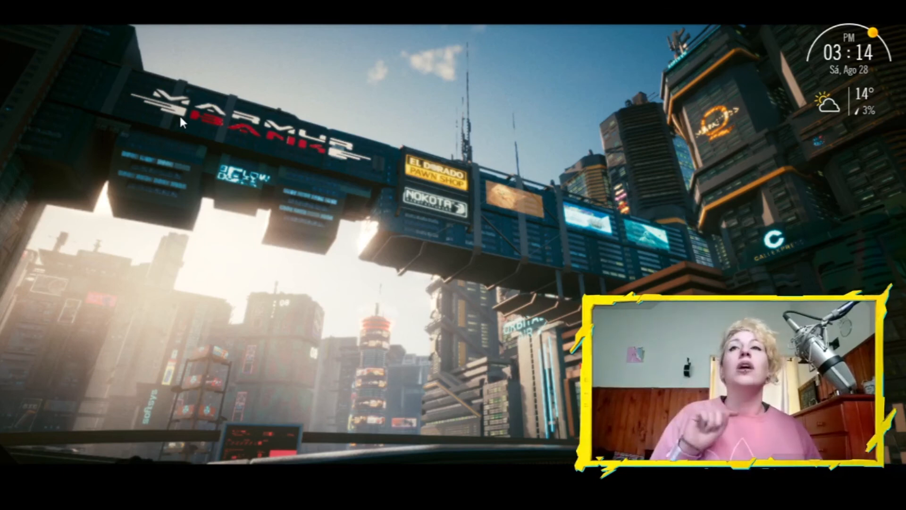
mouse_move(552, 508)
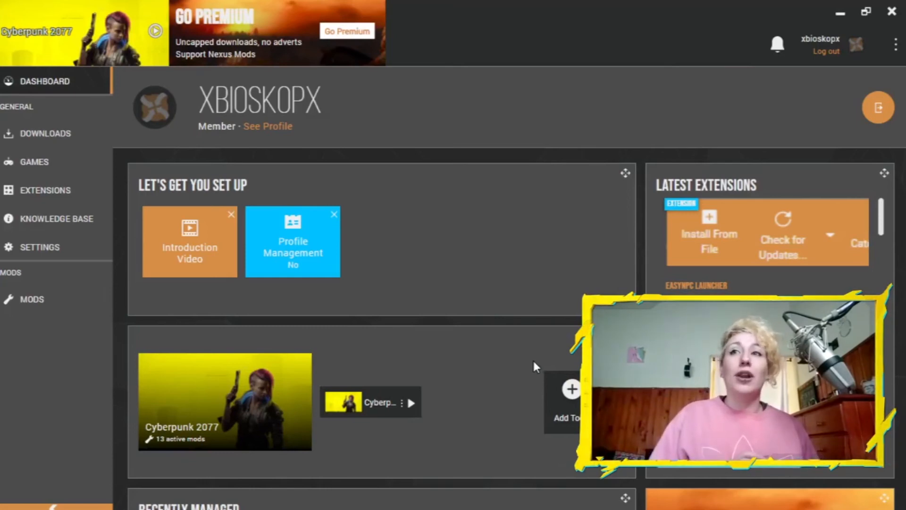
left_click(76, 298)
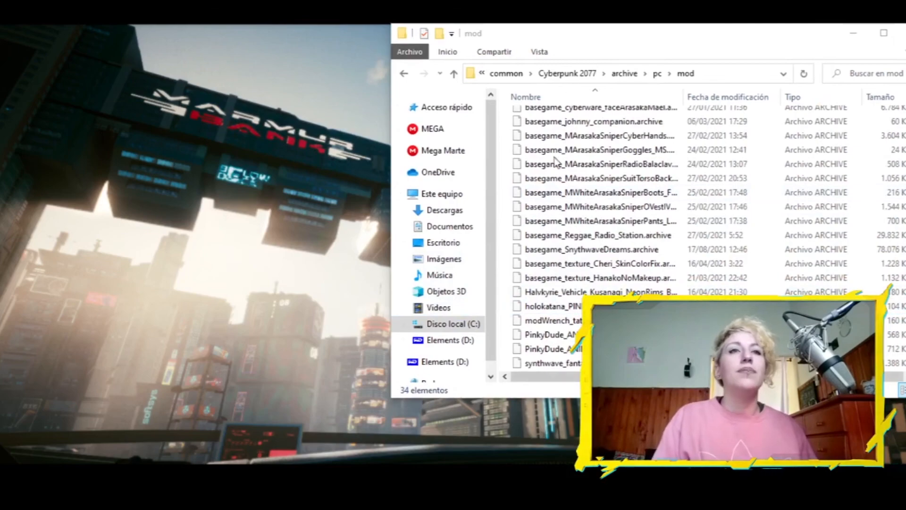
Look through the archives installed in the Cyberpunk 2077\archive\pc\mod folder.
scroll(556, 163, "up", 5)
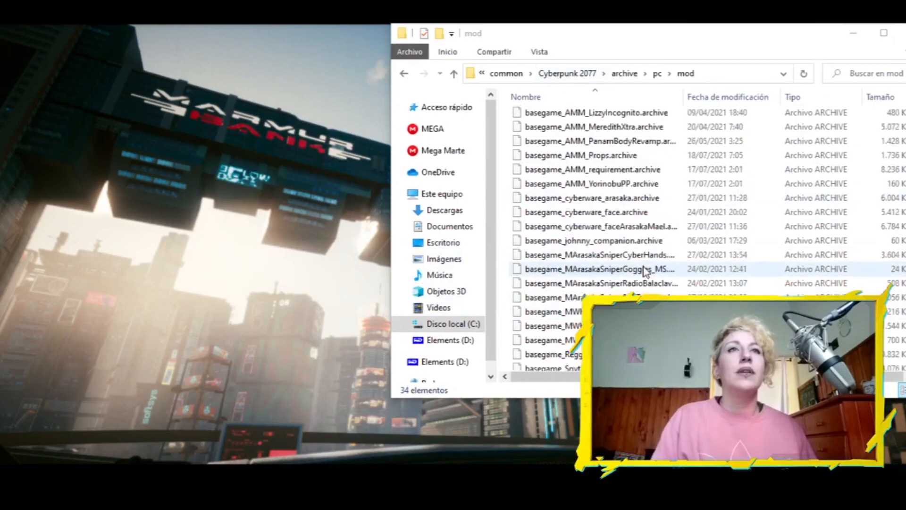
scroll(630, 271, "down", 5)
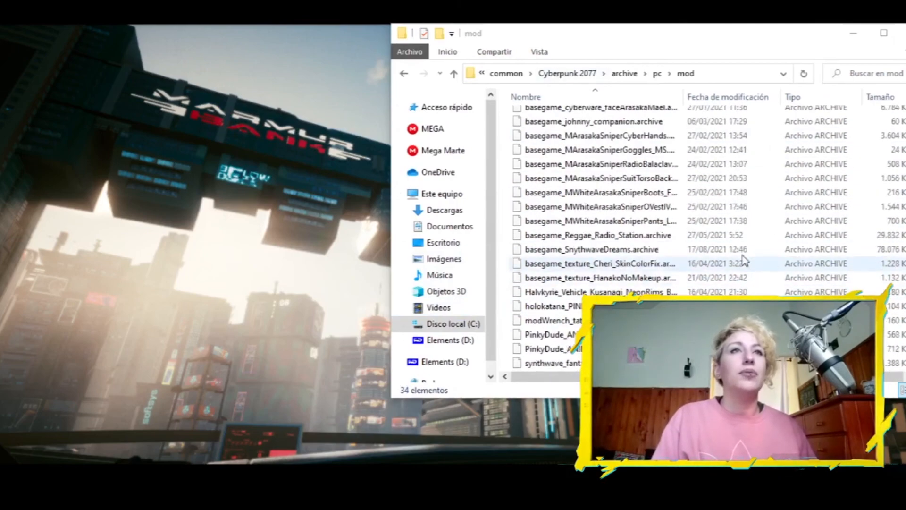
left_click_drag(628, 42, 531, 27)
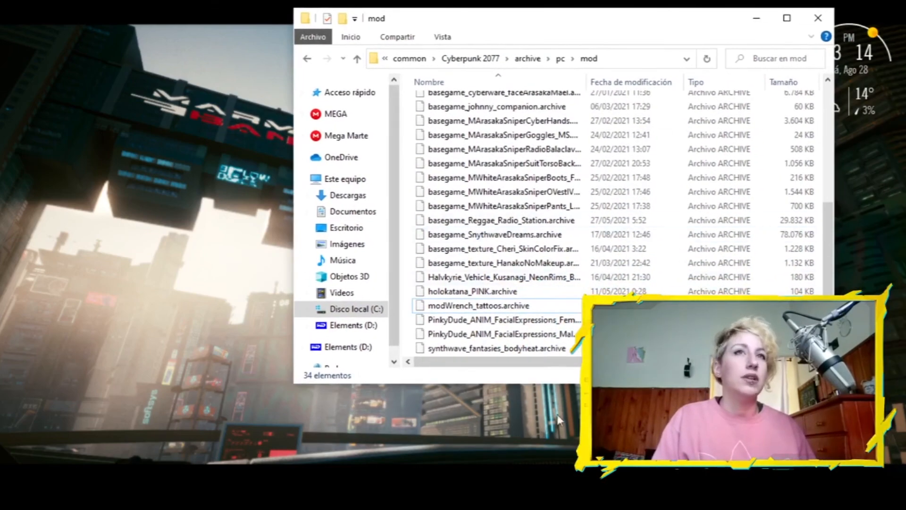
Return to WolvenKit, check the .wem files in the project's Mod folder, and collapse its base folder.
left_click(655, 24)
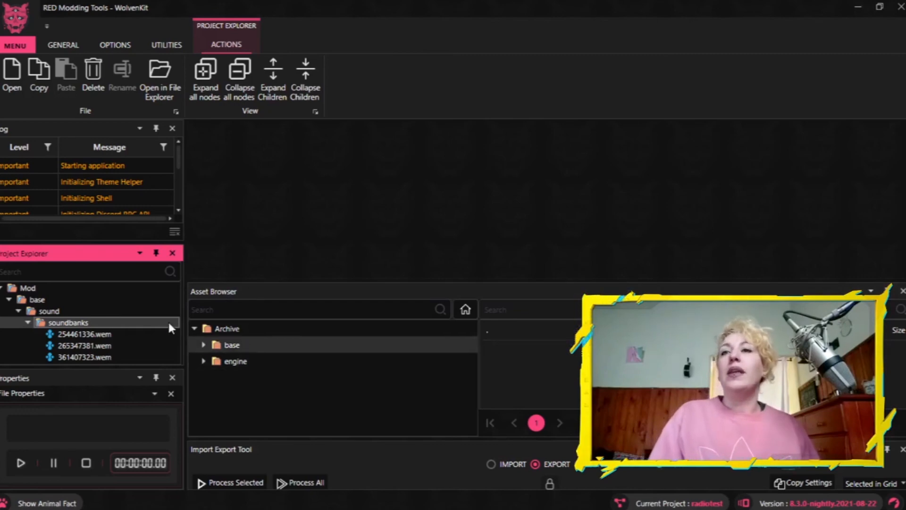
left_click(30, 290)
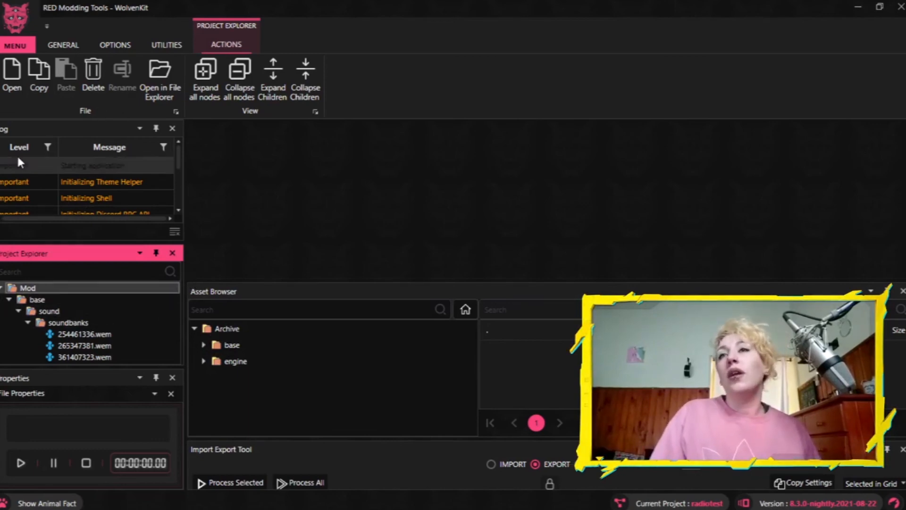
scroll(100, 307, "down", 3)
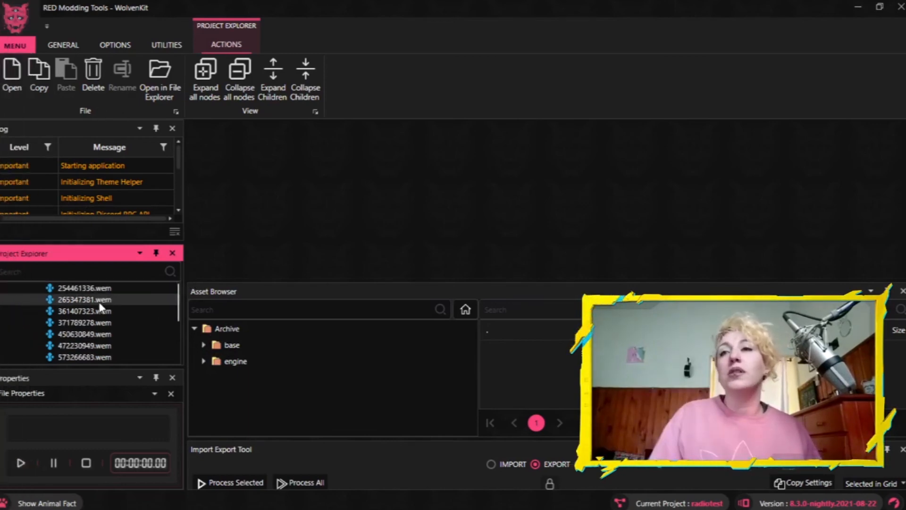
scroll(104, 304, "up", 5)
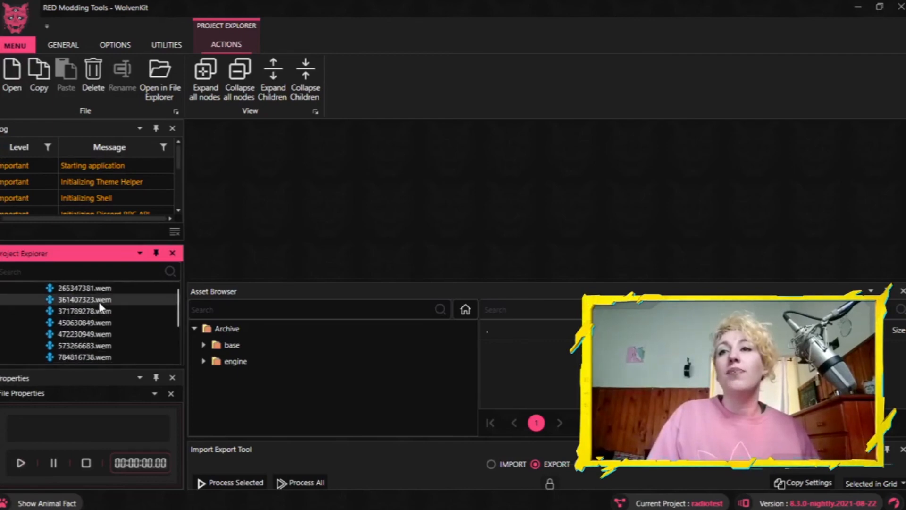
left_click(11, 302)
left_click(9, 301)
left_click(30, 288)
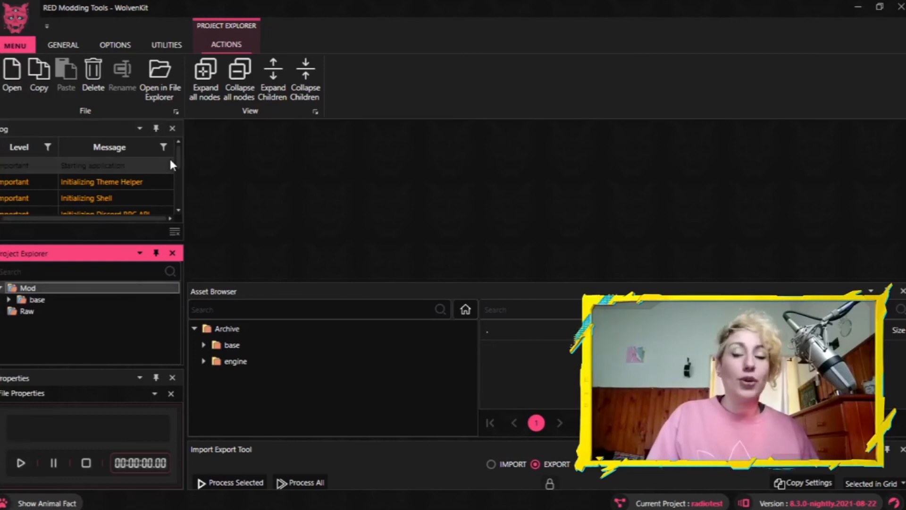
Pack the radiotest project into the game and widen the log to read its messages.
left_click(50, 44)
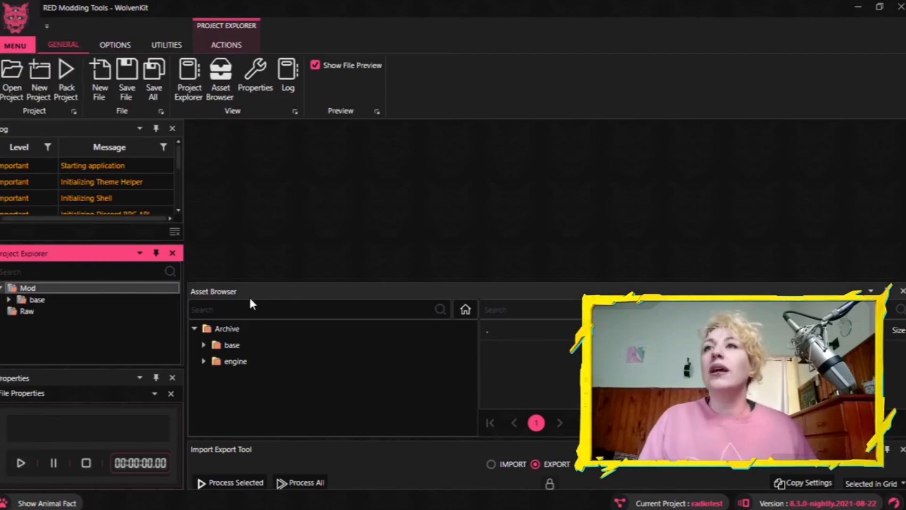
left_click(140, 128)
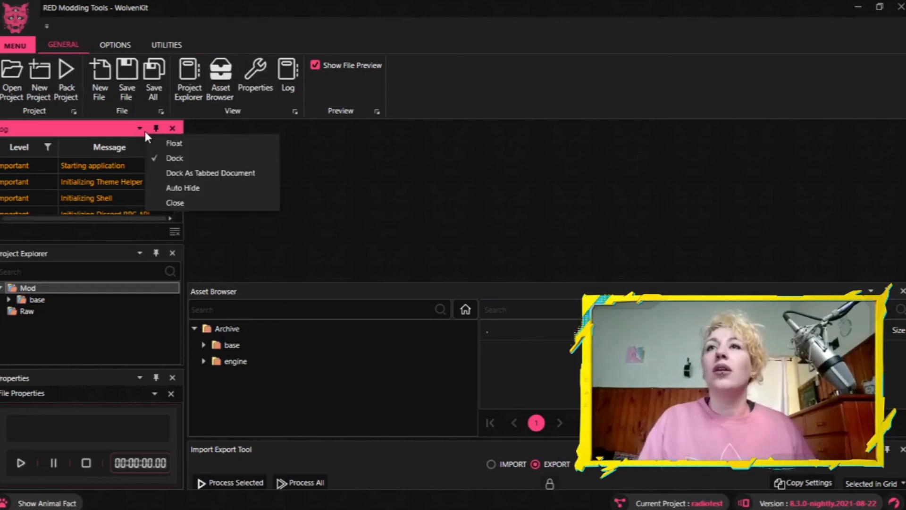
left_click(114, 126)
left_click_drag(182, 156, 245, 156)
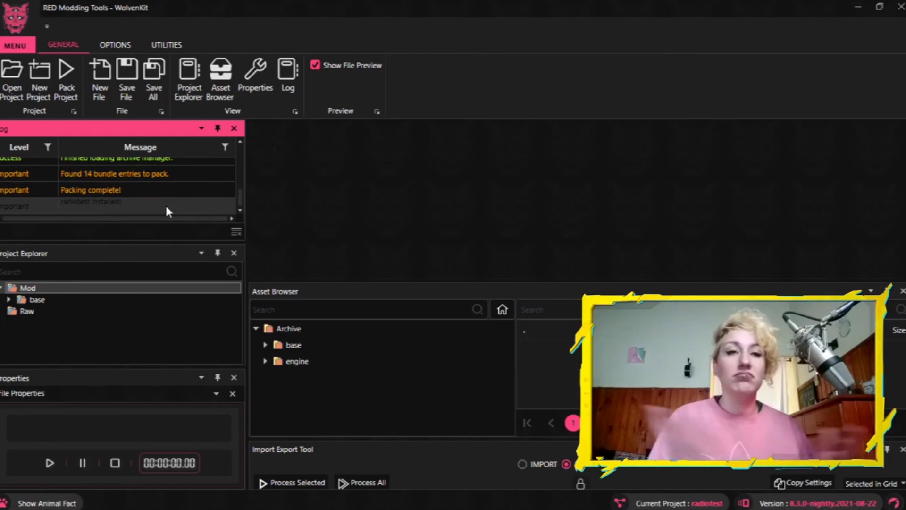
Locate modradiotest.archive in the game's archive\pc\mod folder and show that folder's full path.
left_click(858, 6)
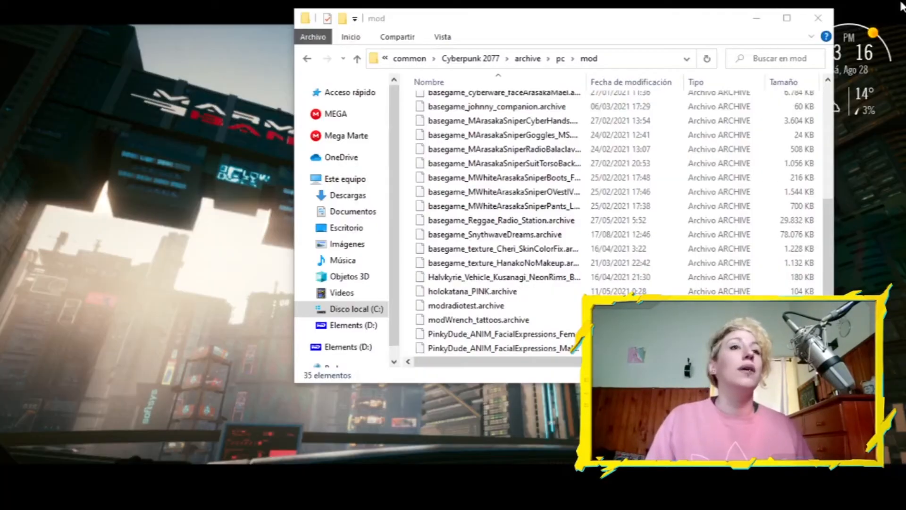
left_click(472, 305)
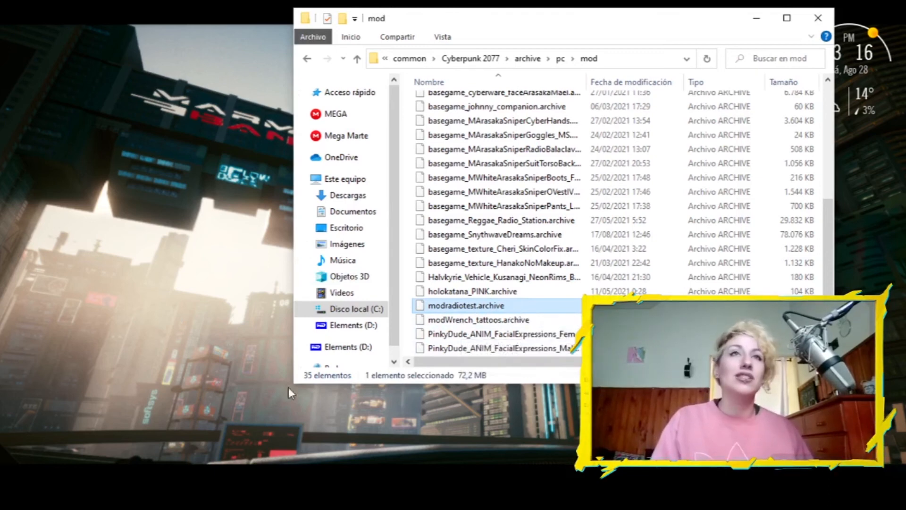
left_click(622, 60)
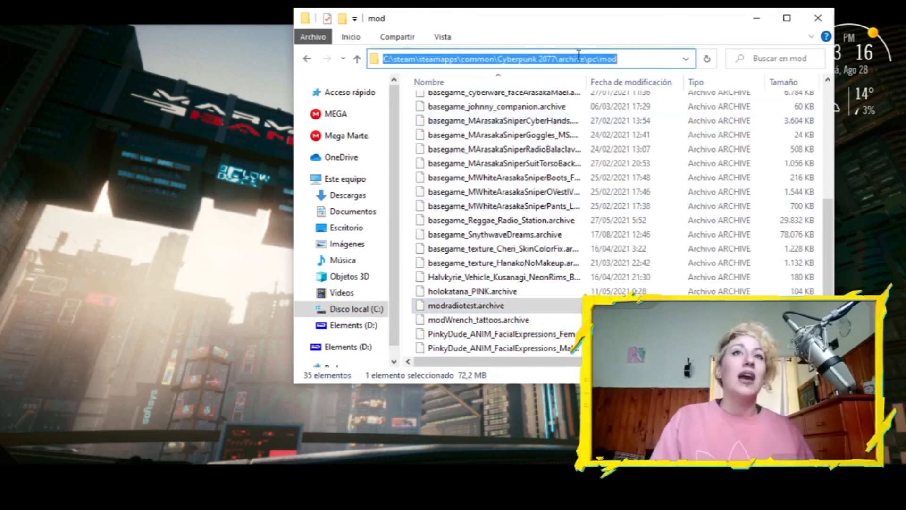
left_click_drag(392, 58, 329, 62)
left_click(641, 63)
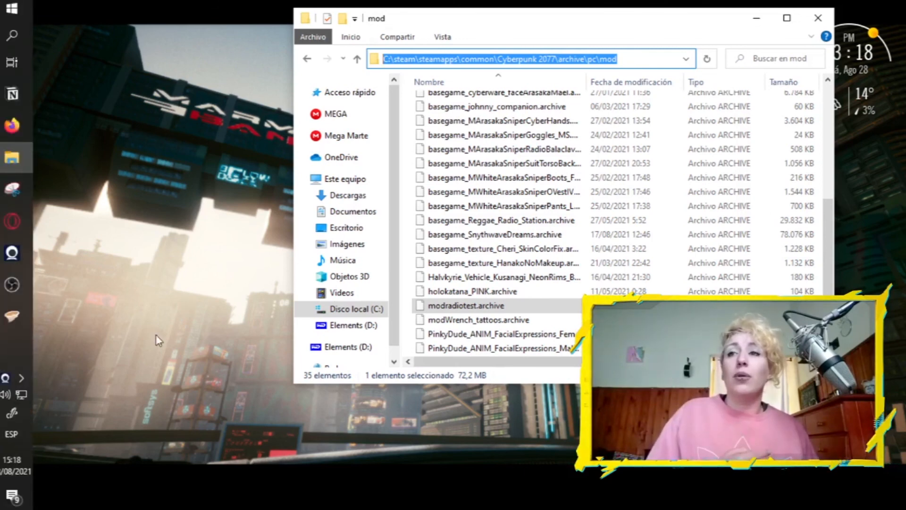
Switch to Discord, open the WolvenKit 8.3.0-rc1 release link on GitHub, and view its downloadable assets before closing the page.
mouse_move(335, 493)
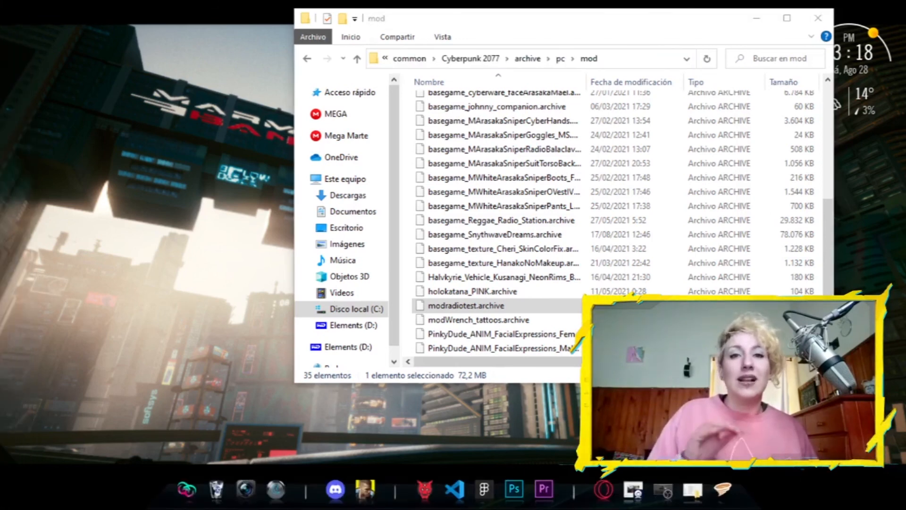
left_click(335, 494)
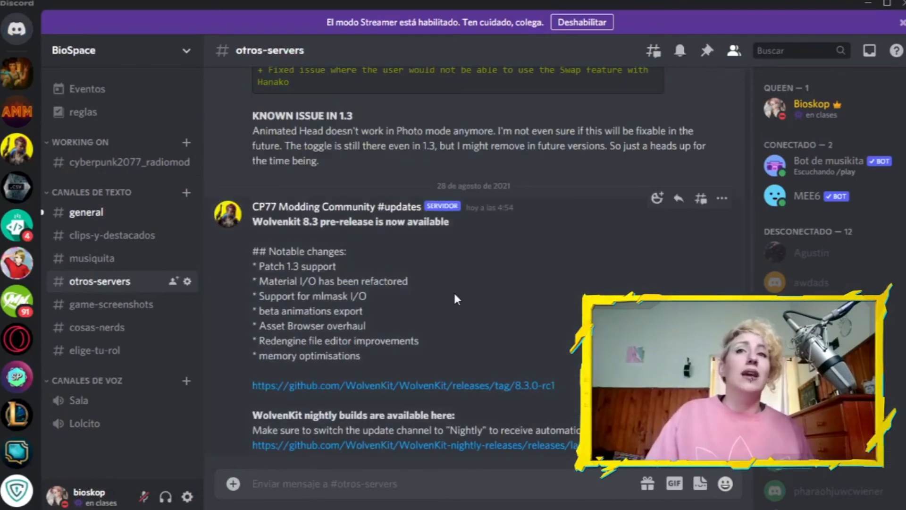
left_click_drag(495, 267, 442, 391)
left_click(443, 388)
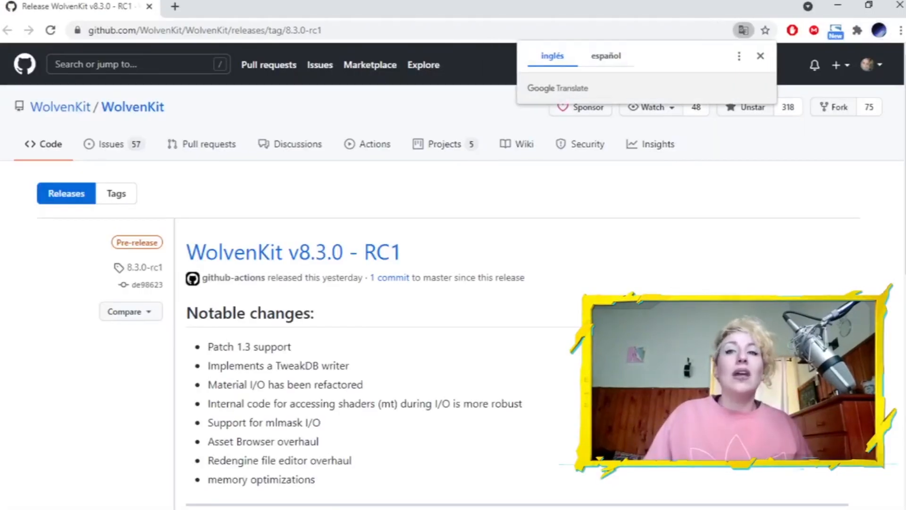
scroll(452, 273, "down", 10)
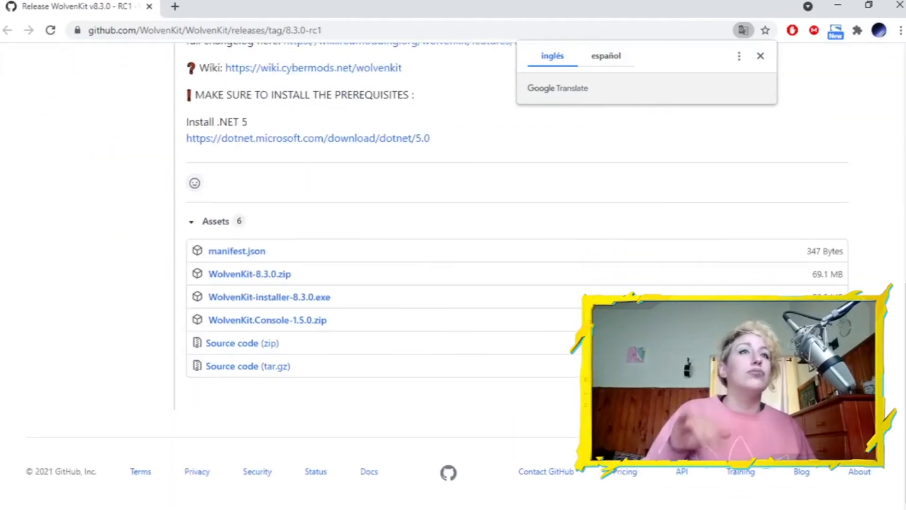
left_click(899, 6)
Review the WolvenKit 8.3 pre-release announcement and its notable changes in the otros-servers channel.
scroll(448, 371, "up", 5)
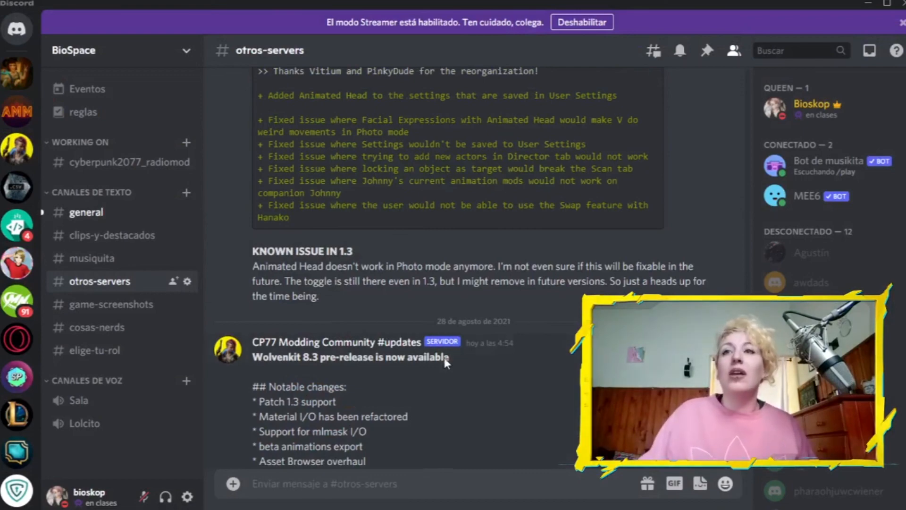
scroll(449, 375, "up", 8)
scroll(392, 275, "down", 11)
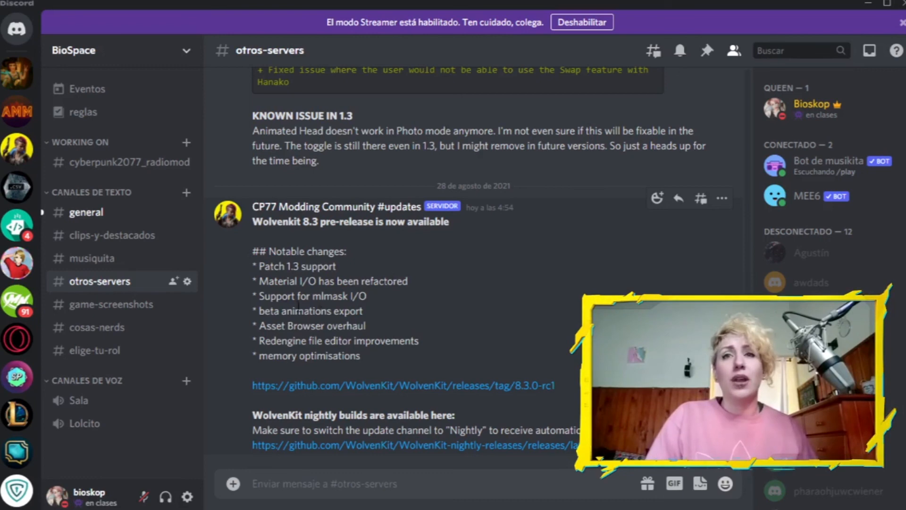
mouse_move(258, 311)
left_mouse_down()
mouse_move(381, 310)
mouse_move(247, 307)
left_mouse_up()
left_click(392, 323)
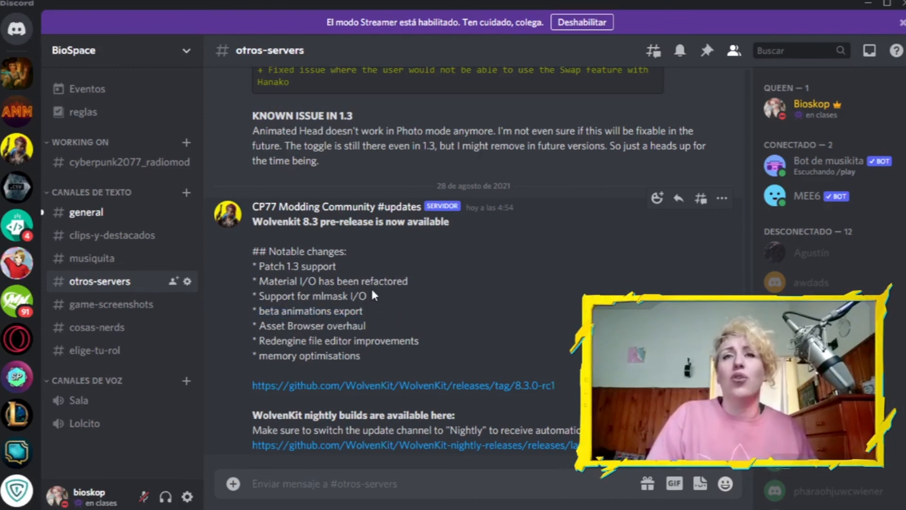
Browse the earlier Appearance Menu Mod announcements in otros-servers and return to the WolvenKit 8.3 pre-release message.
left_click_drag(384, 296, 304, 286)
left_click(304, 288)
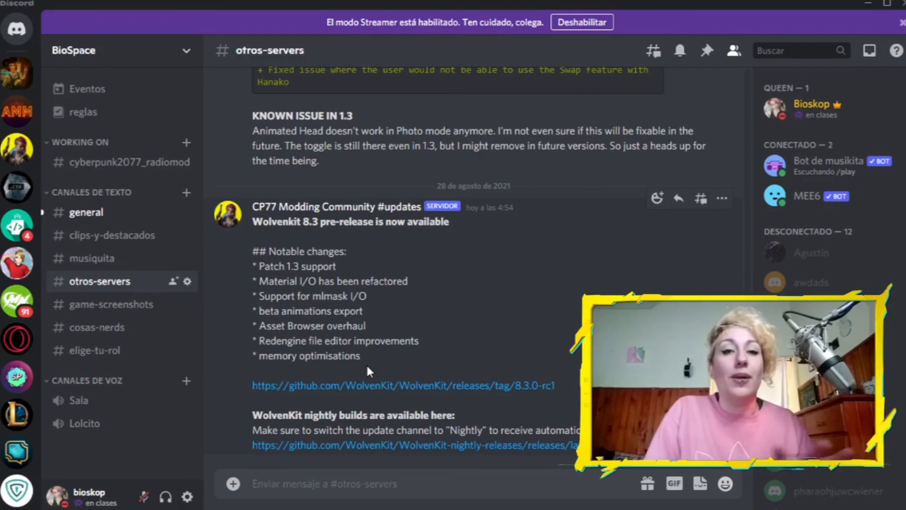
scroll(368, 365, "up", 5)
scroll(464, 349, "up", 7)
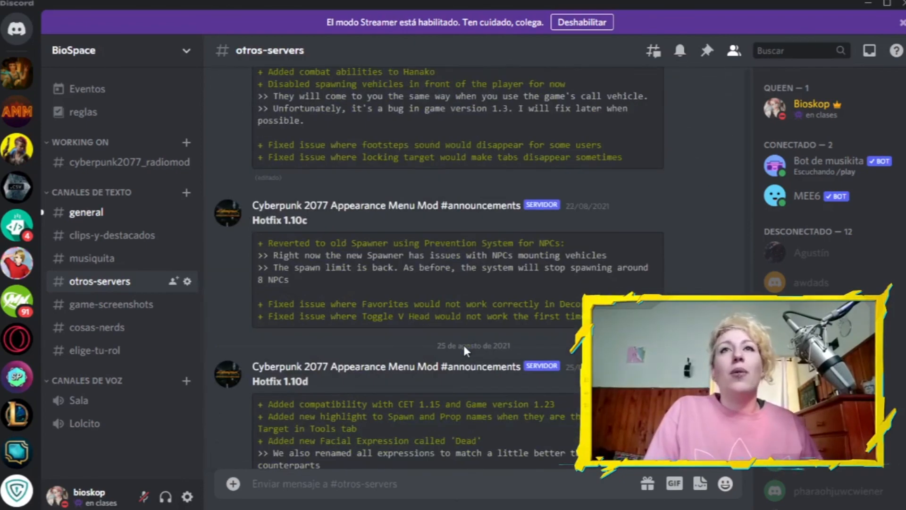
scroll(464, 347, "down", 10)
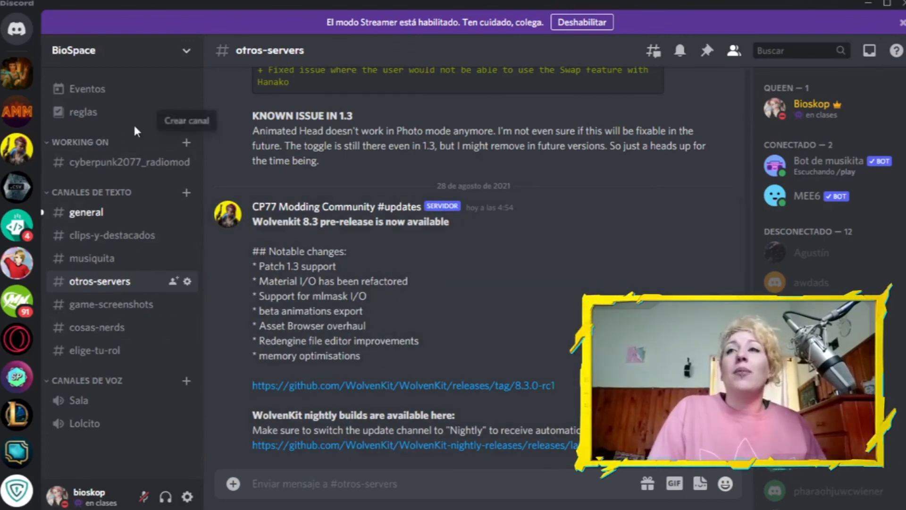
Open the cyberpunk2077_radiomod channel and review its resource links and the Version 1.0 mod showcase post.
left_click(113, 162)
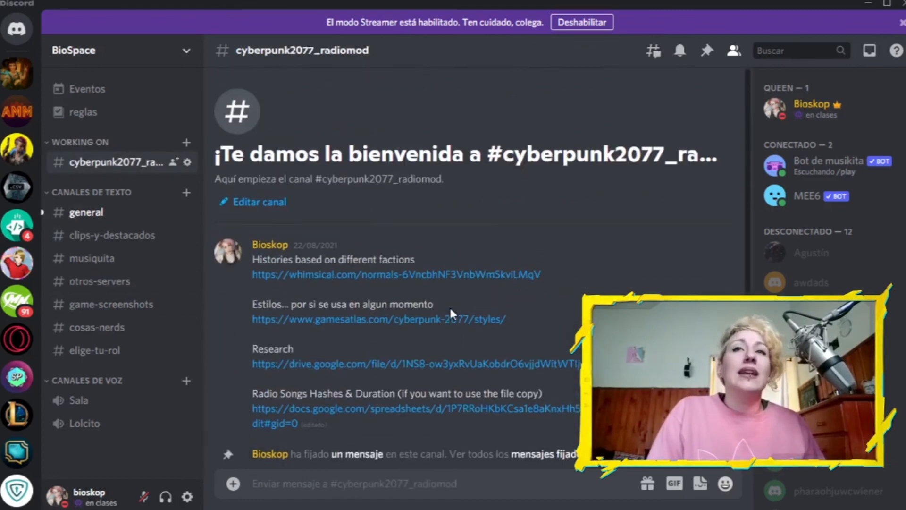
scroll(457, 321, "down", 6)
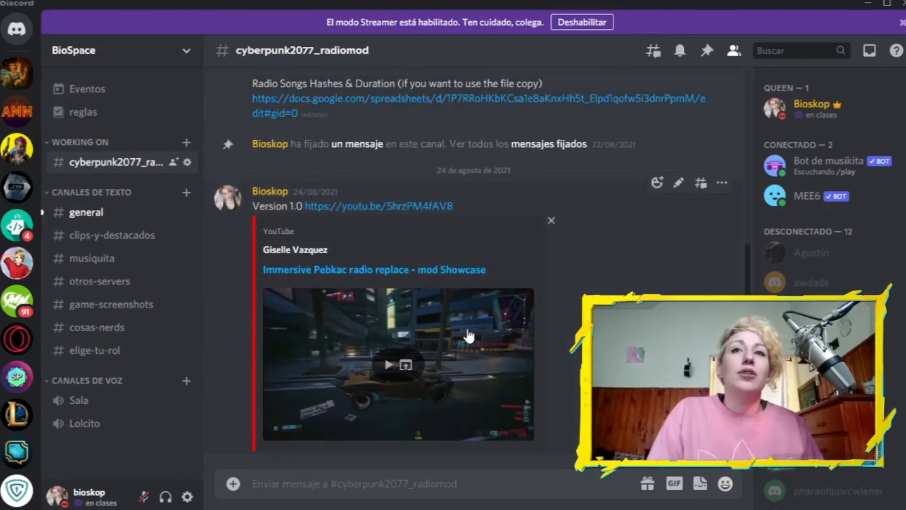
scroll(547, 271, "up", 5)
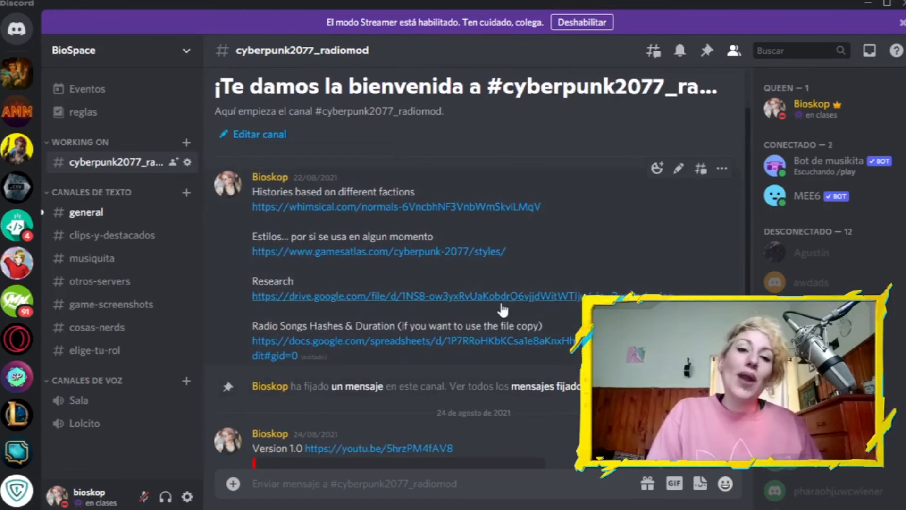
scroll(533, 257, "up", 2)
scroll(533, 257, "down", 5)
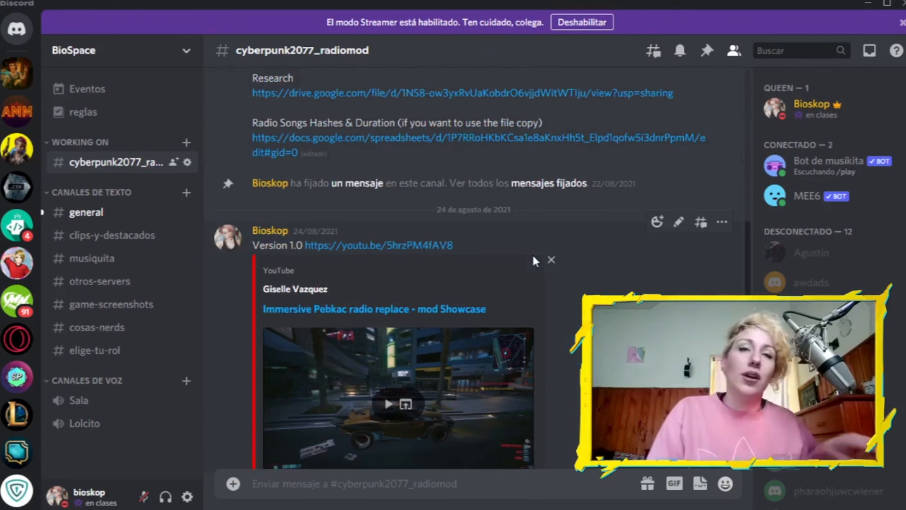
Point out the "Radio Songs Hashes & Duration" line by highlighting it, clear the highlight, and view the full resource message.
scroll(531, 253, "up", 2)
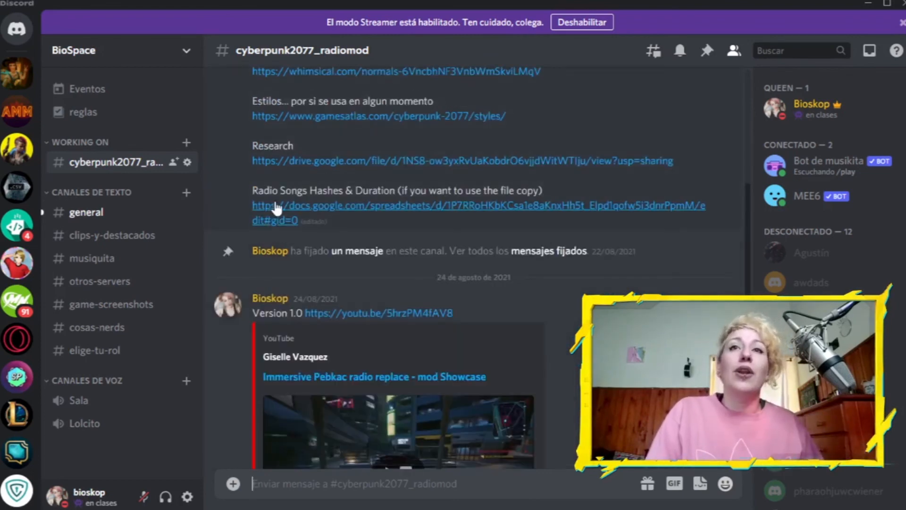
left_click_drag(255, 185, 602, 186)
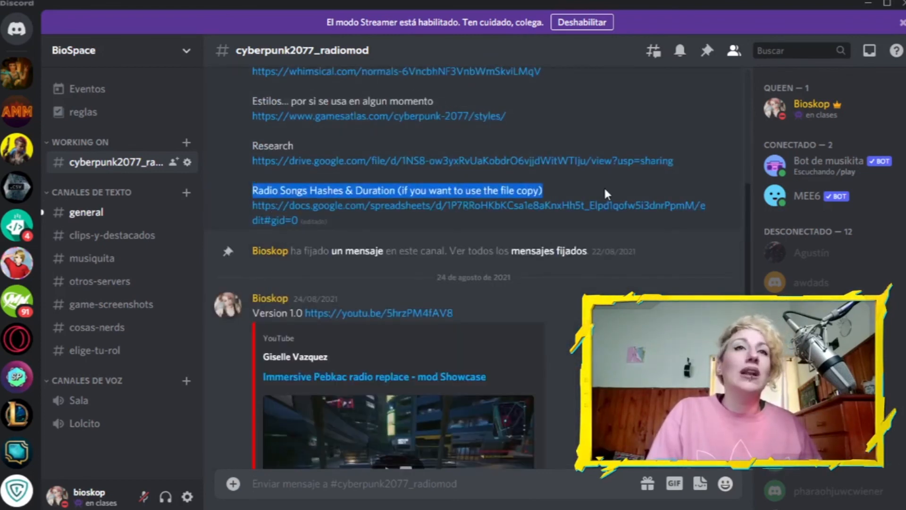
left_click(604, 186)
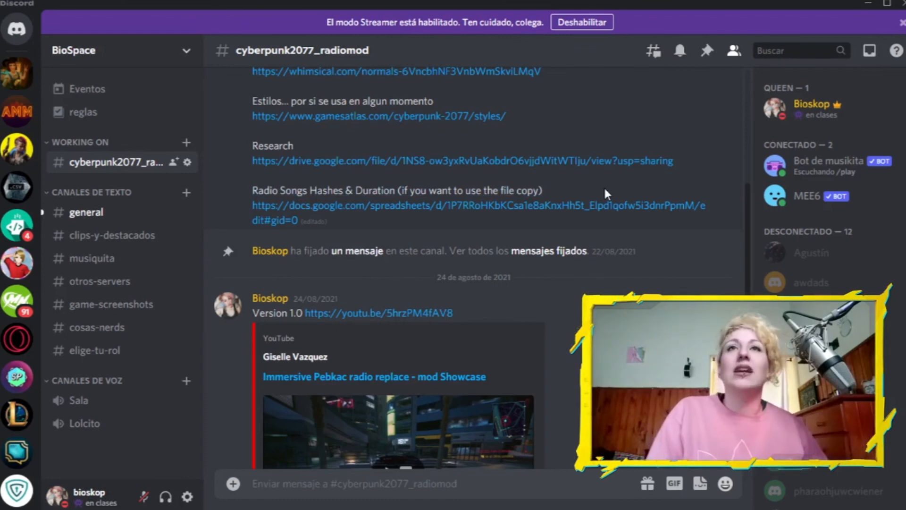
scroll(605, 190, "up", 5)
scroll(604, 186, "down", 2)
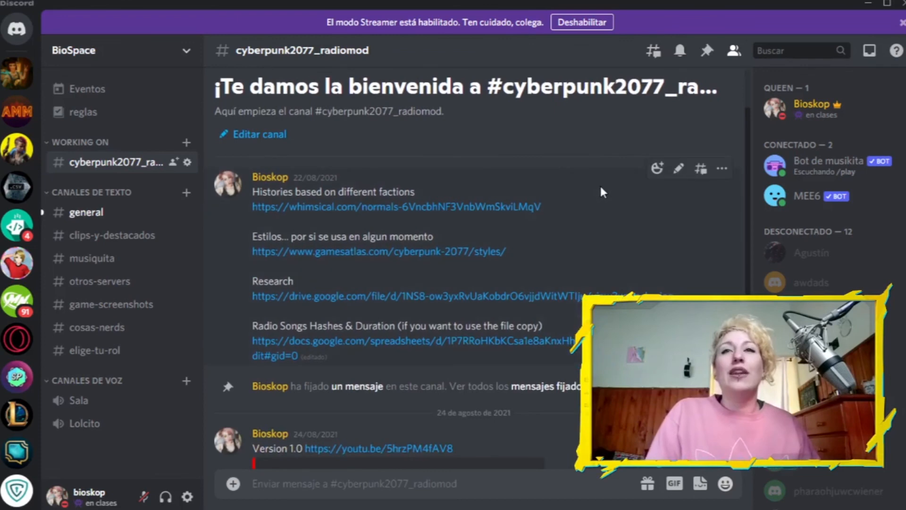